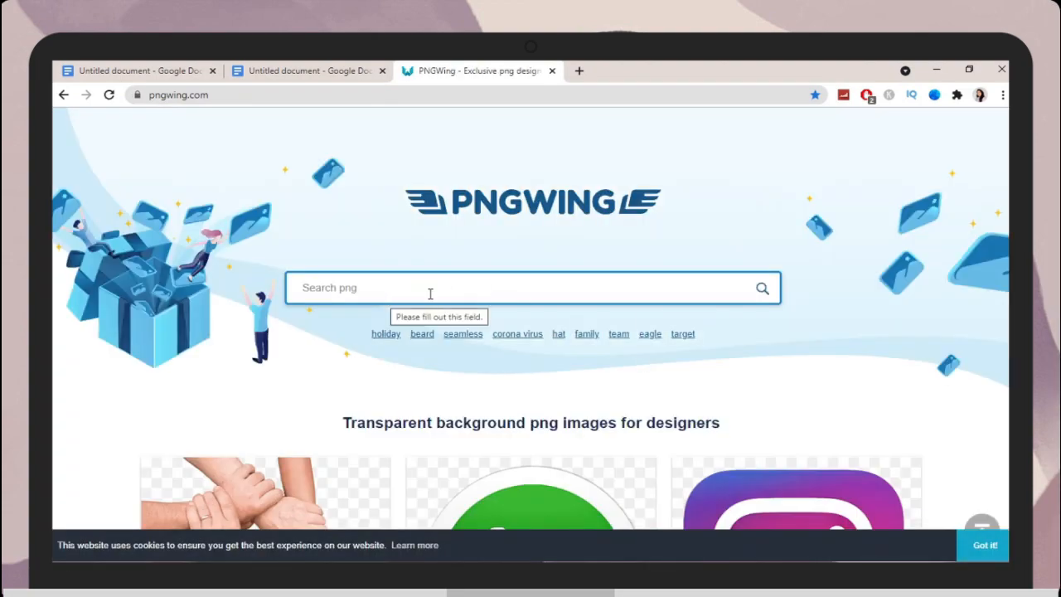
- Search PNGWing for sunflower images and download the yellow and brown sunflower PNG
{"action": "key", "text": "Return"}
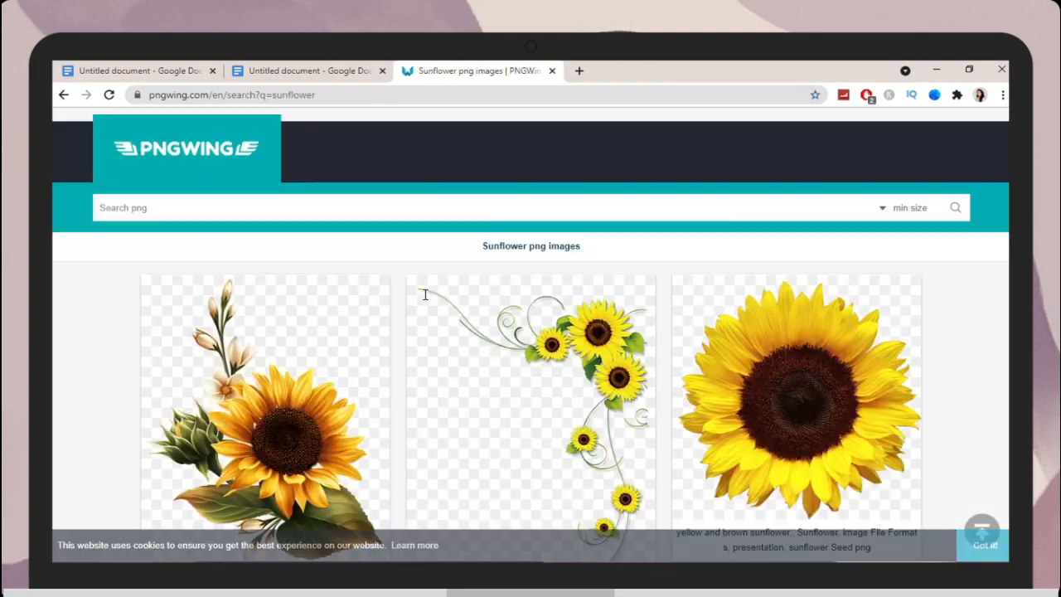
{"action": "scroll", "coordinate": [638, 398], "scroll_direction": "down", "scroll_amount": 10}
{"action": "scroll", "coordinate": [638, 399], "scroll_direction": "down", "scroll_amount": 5}
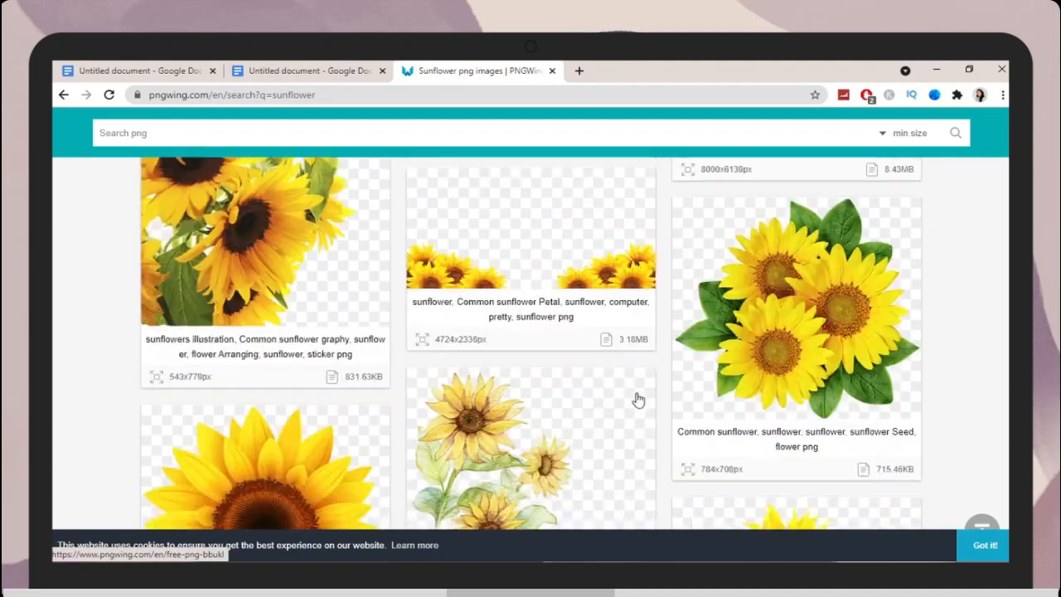
{"action": "left_click", "coordinate": [793, 273]}
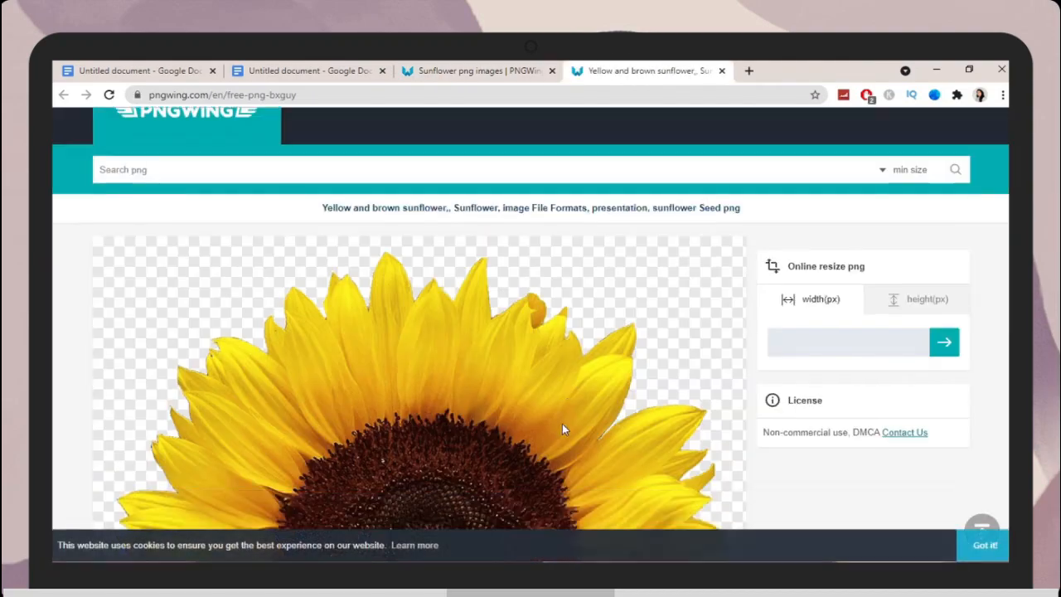
{"action": "scroll", "coordinate": [561, 429], "scroll_direction": "down", "scroll_amount": 10}
{"action": "left_click", "coordinate": [324, 323]}
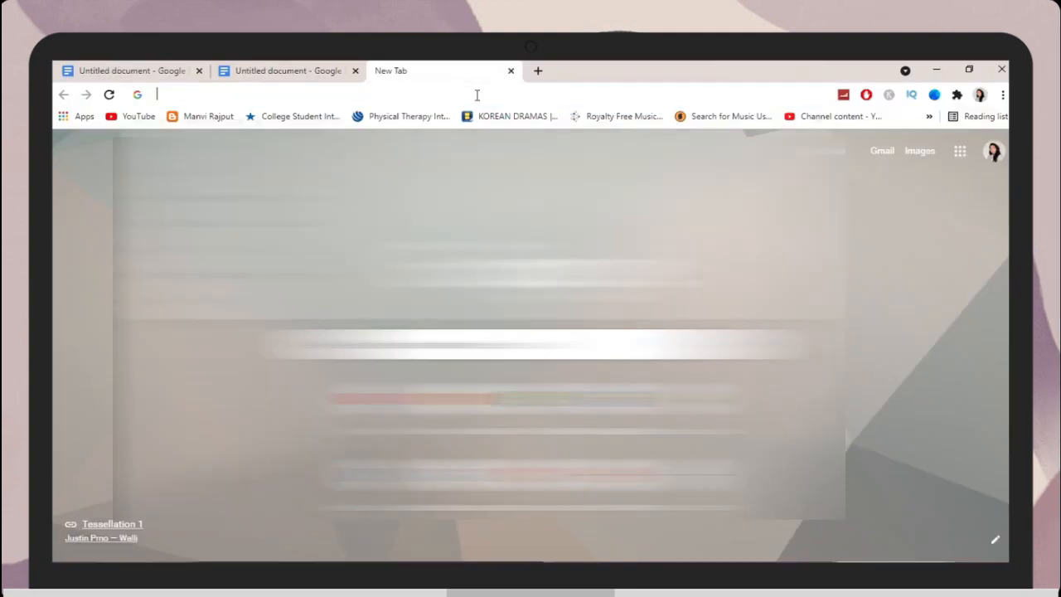
- Go to Pinterest in the browser and search its pins for "png"
{"action": "type", "text": "pinterest"}
{"action": "key", "text": "Return"}
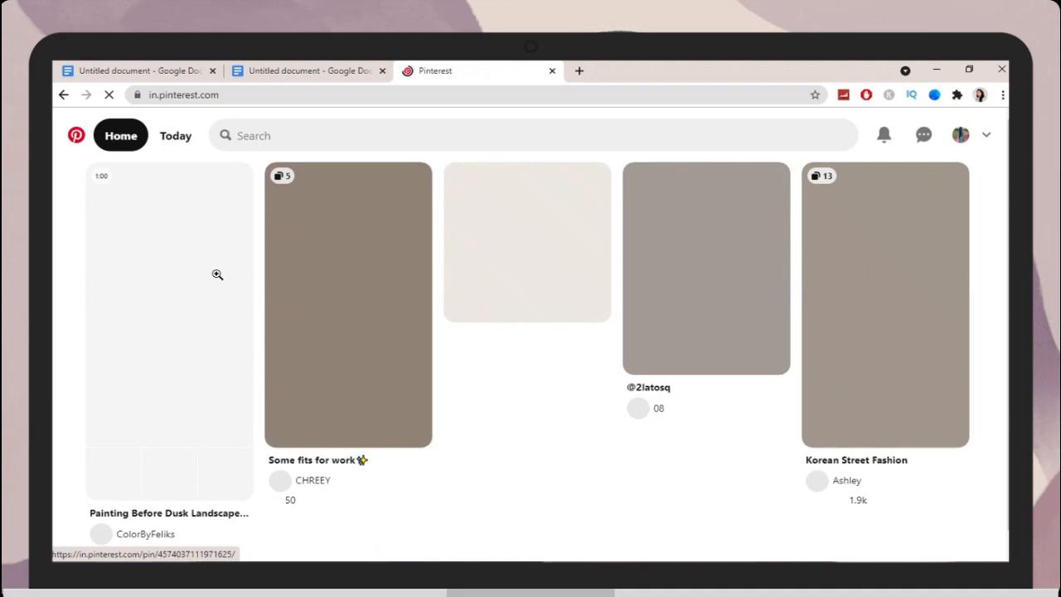
{"action": "left_click", "coordinate": [322, 137]}
{"action": "type", "text": "png"}
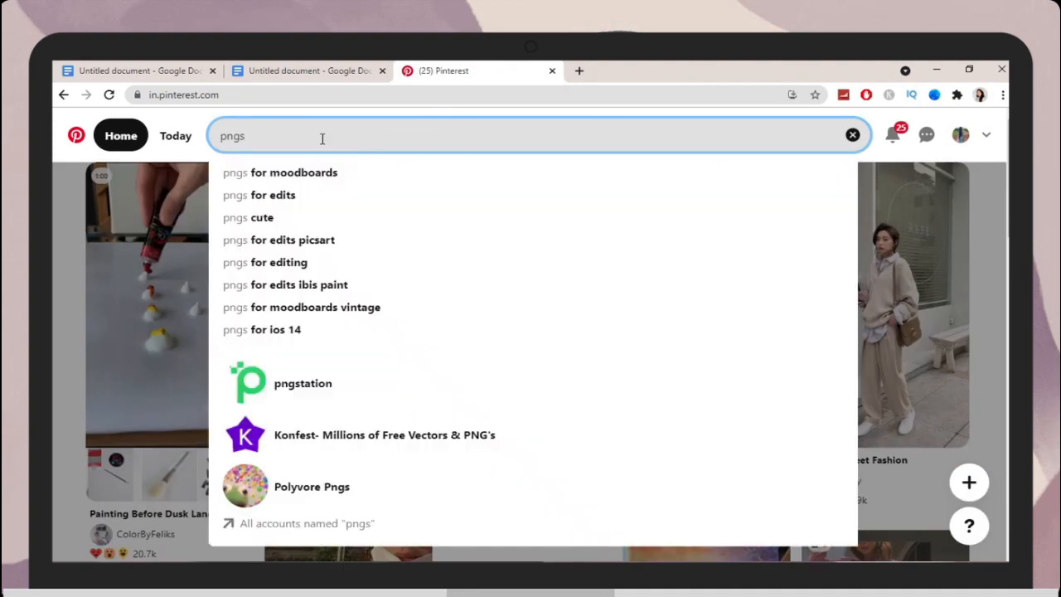
{"action": "key", "text": "Return"}
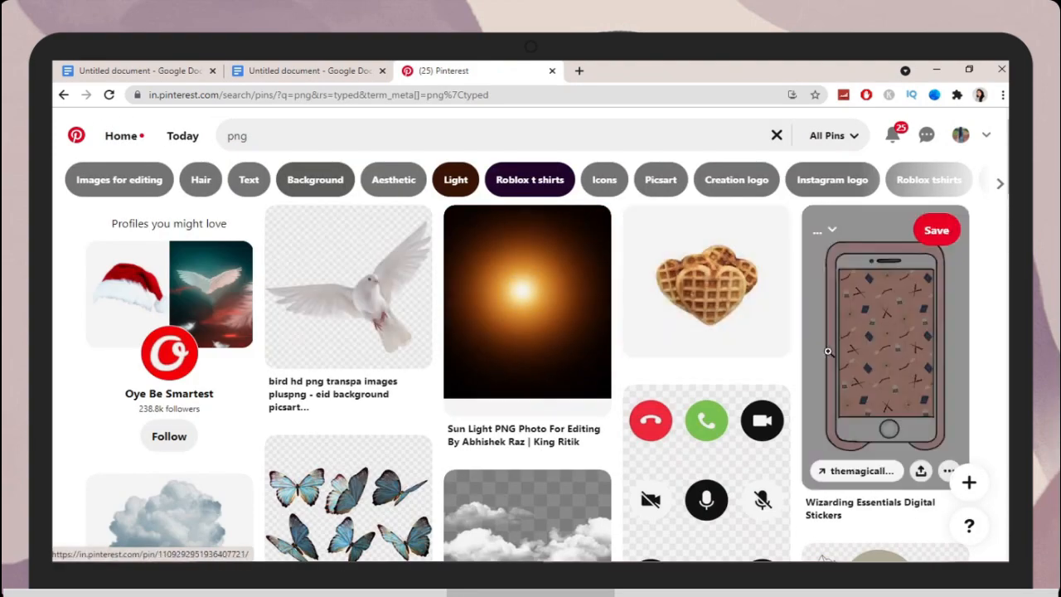
- Browse the PNG pins and open the flower line art one from rawpixel.com
{"action": "scroll", "coordinate": [414, 398], "scroll_direction": "down", "scroll_amount": 3}
{"action": "scroll", "coordinate": [993, 348], "scroll_direction": "down", "scroll_amount": 3}
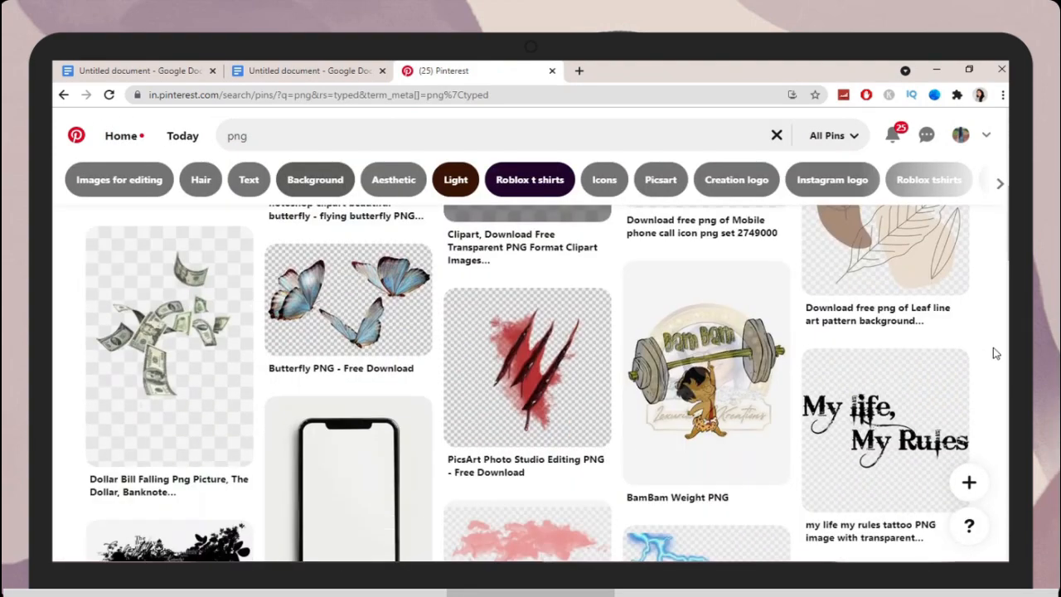
{"action": "scroll", "coordinate": [993, 347], "scroll_direction": "down", "scroll_amount": 5}
{"action": "scroll", "coordinate": [704, 331], "scroll_direction": "down", "scroll_amount": 15}
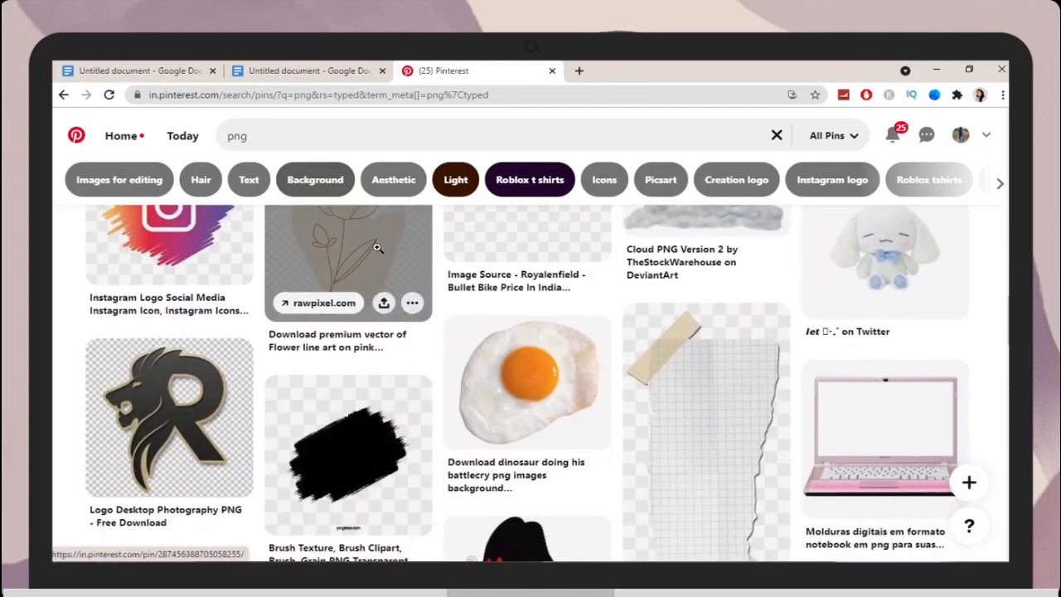
{"action": "left_click", "coordinate": [376, 247]}
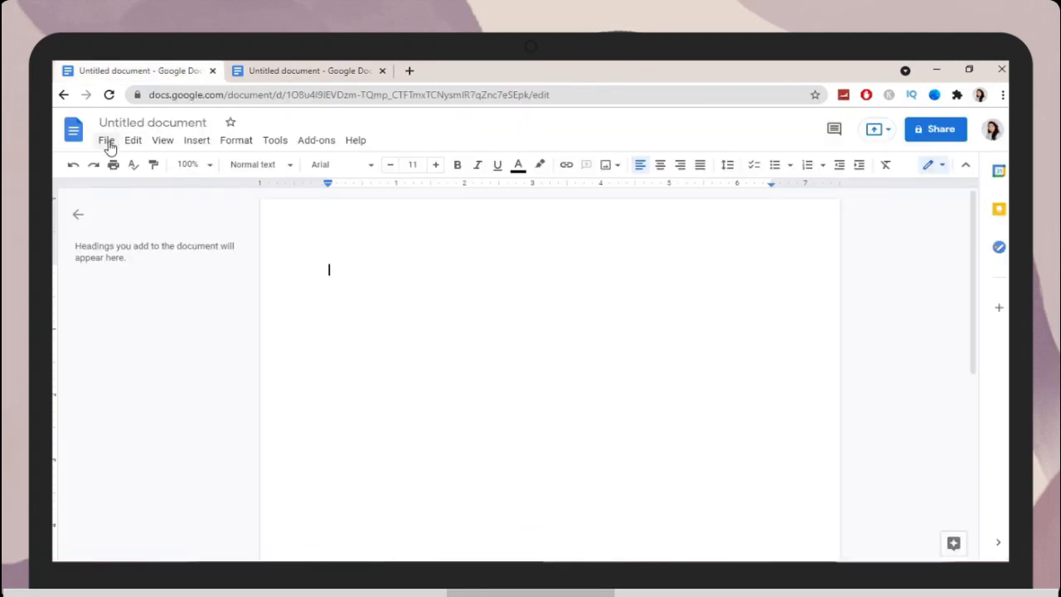
- In the first untitled Google Docs document's page setup, choose the A4 (8.27" x 11.69") paper size
{"action": "left_click", "coordinate": [107, 141]}
{"action": "left_click", "coordinate": [155, 512]}
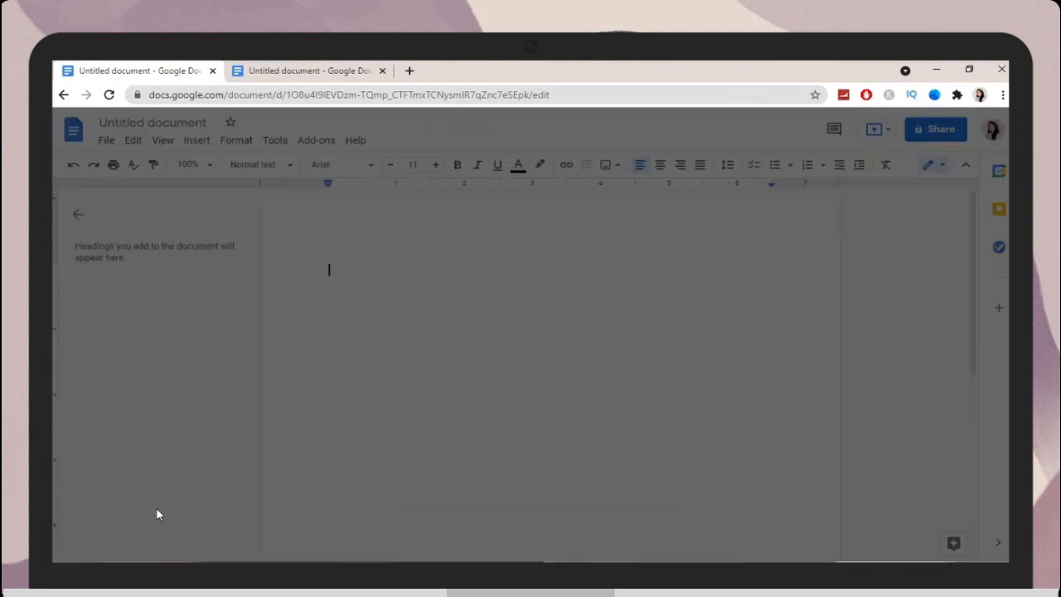
{"action": "left_click", "coordinate": [487, 351]}
{"action": "left_click", "coordinate": [437, 502]}
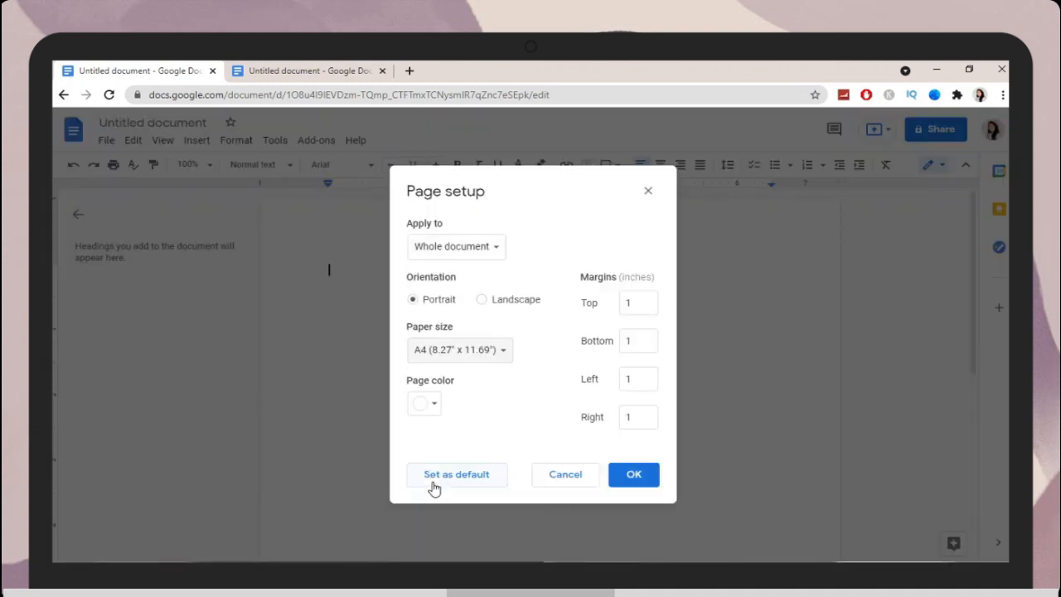
- Set the page color of the whole document to light orange and apply the page setup
{"action": "left_click", "coordinate": [427, 403]}
{"action": "left_click", "coordinate": [454, 267]}
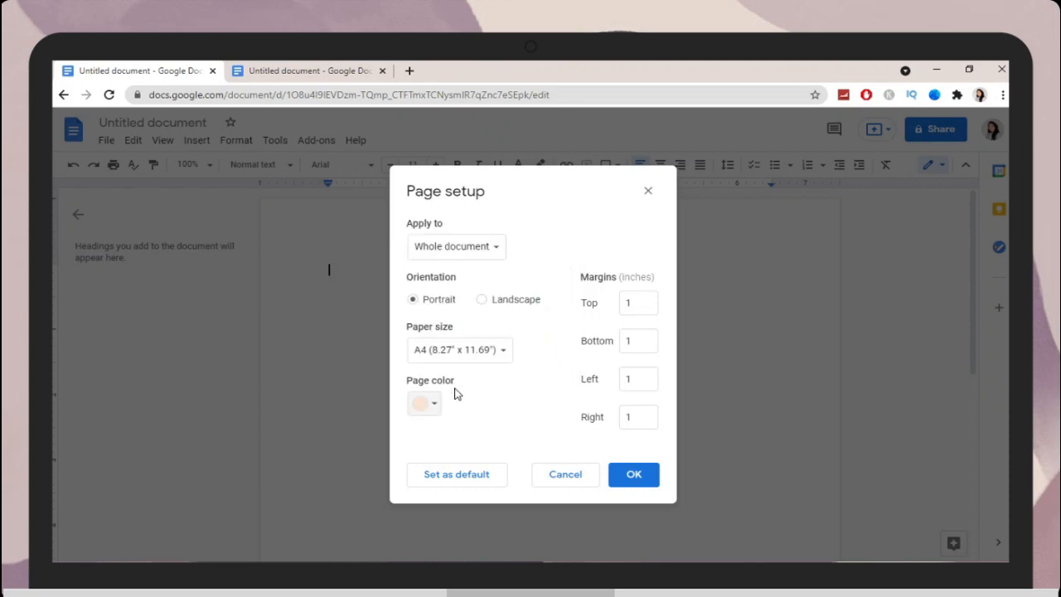
{"action": "left_click", "coordinate": [433, 405]}
{"action": "left_click", "coordinate": [454, 265]}
{"action": "left_click", "coordinate": [426, 404]}
{"action": "left_click", "coordinate": [454, 267]}
{"action": "left_click", "coordinate": [622, 481]}
- Insert the downloaded sunflower image from the computer into the document
{"action": "left_click", "coordinate": [196, 141]}
{"action": "mouse_move", "coordinate": [315, 166]}
{"action": "left_click", "coordinate": [367, 166]}
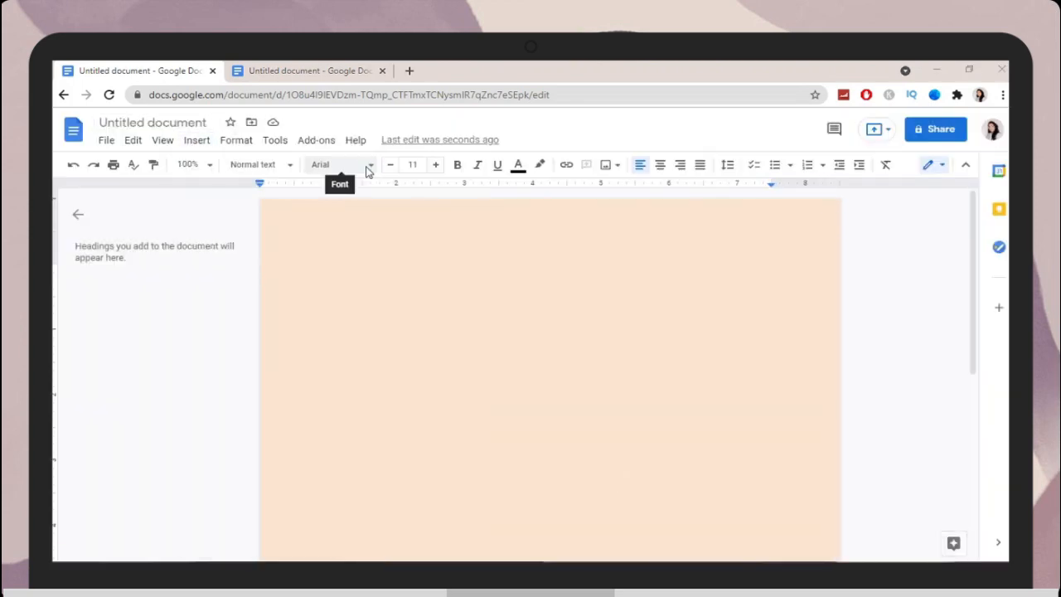
{"action": "left_click", "coordinate": [217, 210]}
{"action": "left_click", "coordinate": [426, 362]}
{"action": "left_click", "coordinate": [433, 359]}
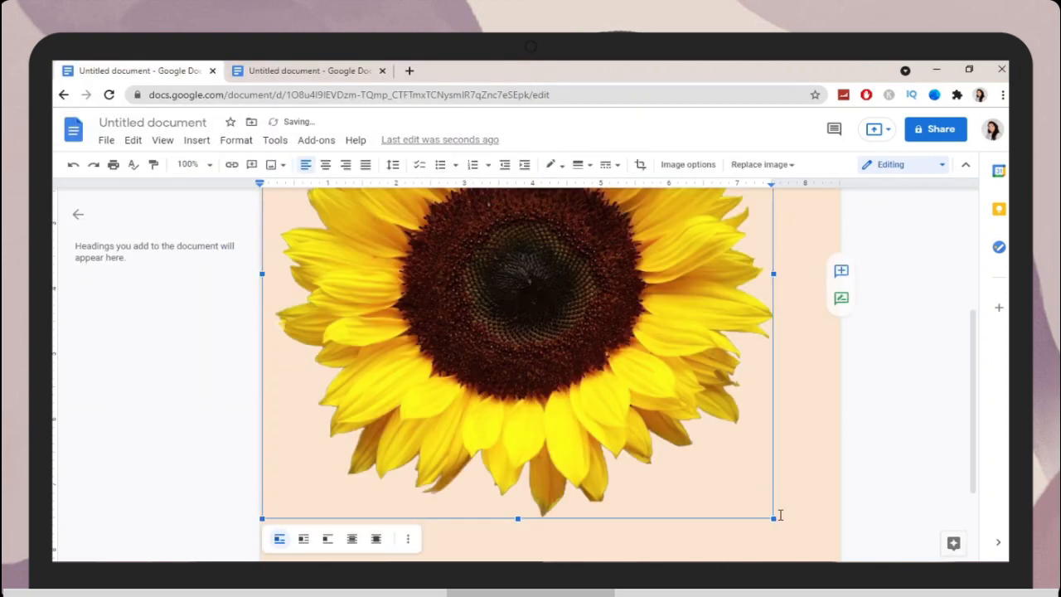
- Place the sunflower in front of the text and shrink it to about 0.7 inch wide
{"action": "left_click_drag", "start_coordinate": [774, 517], "coordinate": [441, 243]}
{"action": "left_click", "coordinate": [374, 258]}
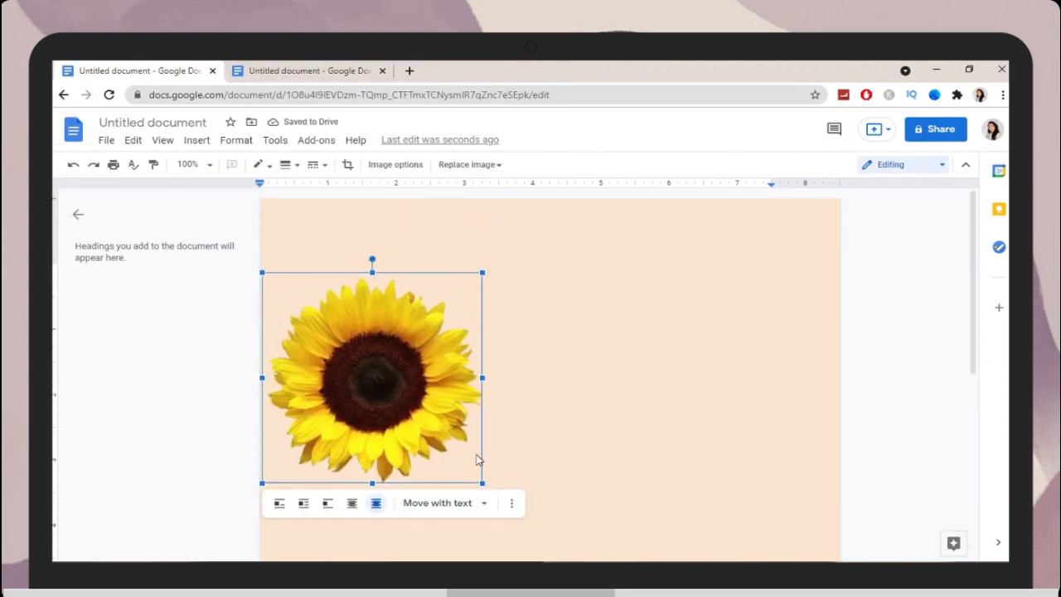
{"action": "left_click_drag", "start_coordinate": [481, 482], "coordinate": [336, 319]}
- Fix the sunflower's position on the page and move it to the page's upper-left corner, about 0.11 in by 0.08 in
{"action": "left_click", "coordinate": [395, 164]}
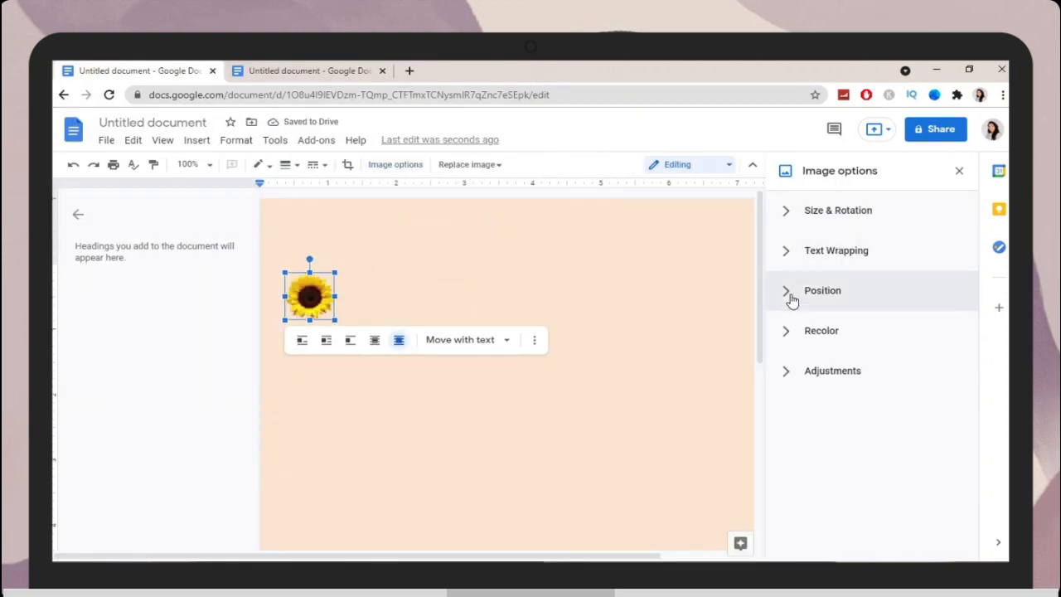
{"action": "left_click", "coordinate": [791, 296]}
{"action": "left_click", "coordinate": [783, 343]}
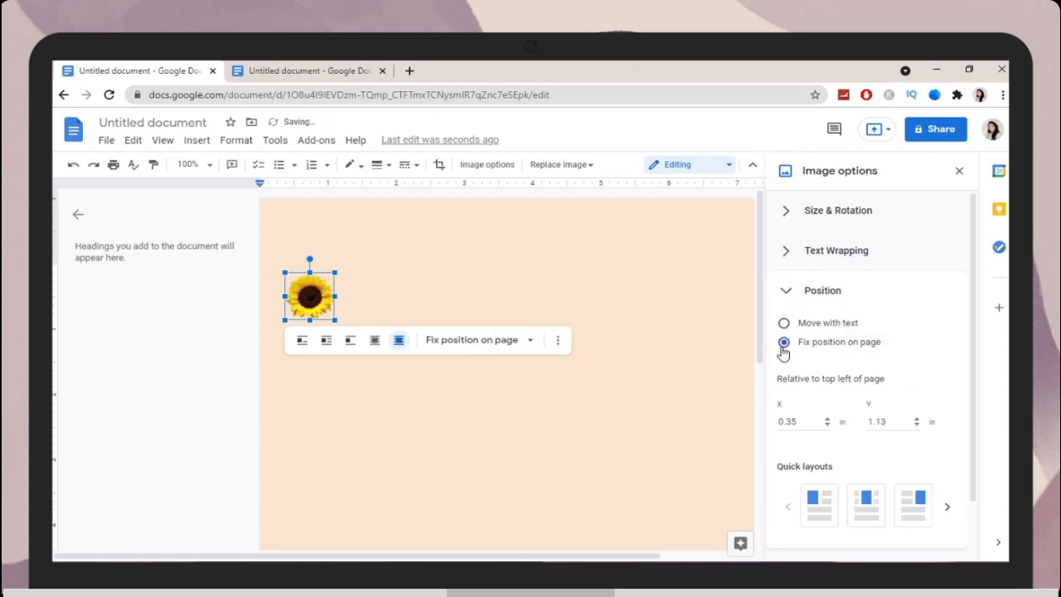
{"action": "left_click_drag", "start_coordinate": [311, 292], "coordinate": [294, 226]}
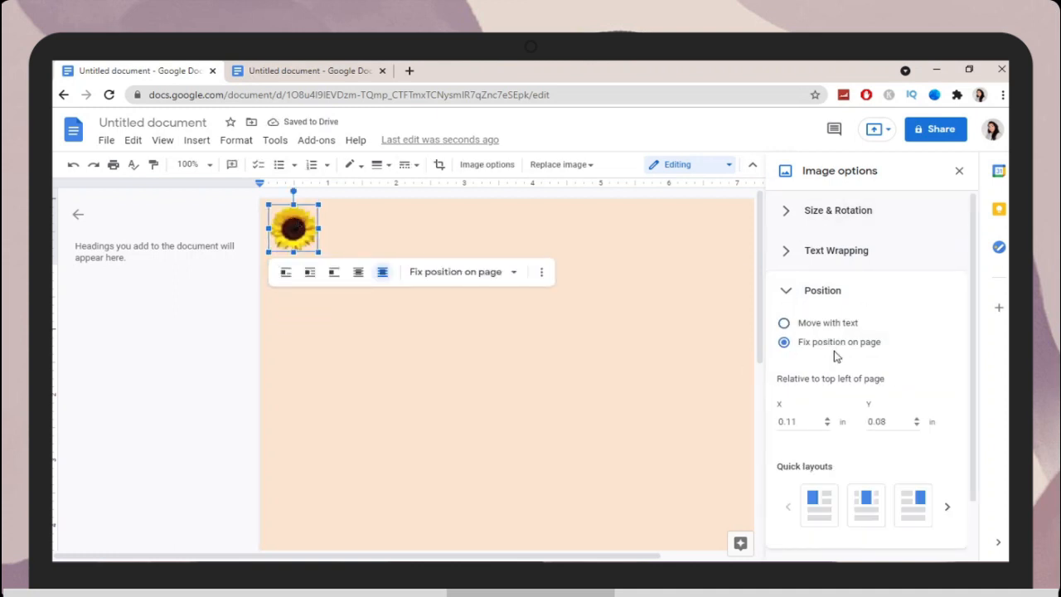
{"action": "left_click", "coordinate": [960, 172]}
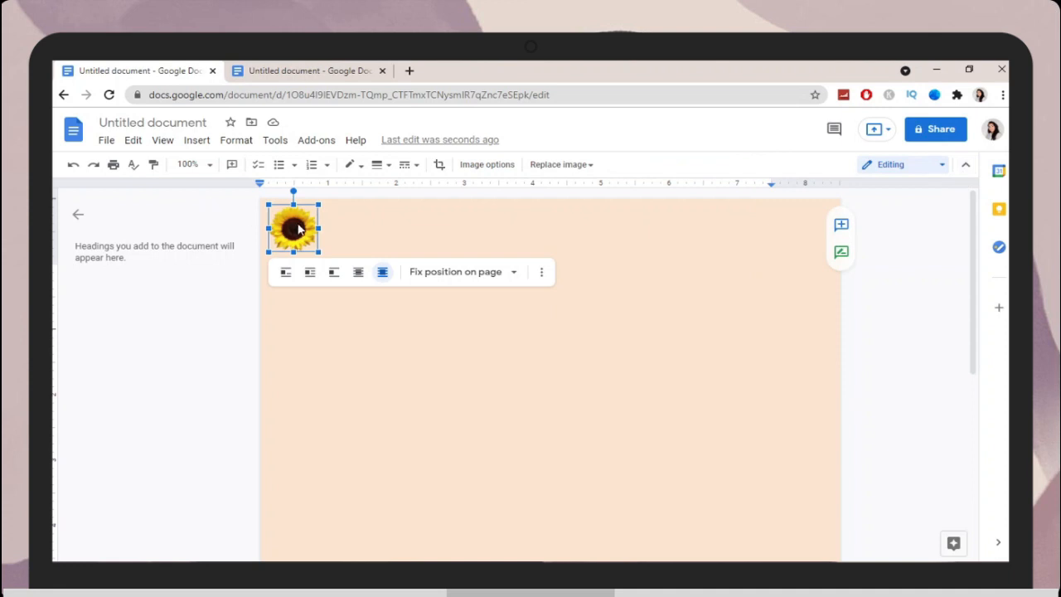
- Copy the sunflower and place two copies beside it in a row along the page's upper edge
{"action": "key", "text": "ctrl+c"}
{"action": "left_click", "coordinate": [312, 308]}
{"action": "key", "text": "ctrl+v"}
{"action": "left_click", "coordinate": [410, 247]}
{"action": "left_click_drag", "start_coordinate": [291, 290], "coordinate": [391, 226]}
{"action": "key", "text": "ctrl+v"}
{"action": "left_click", "coordinate": [311, 306]}
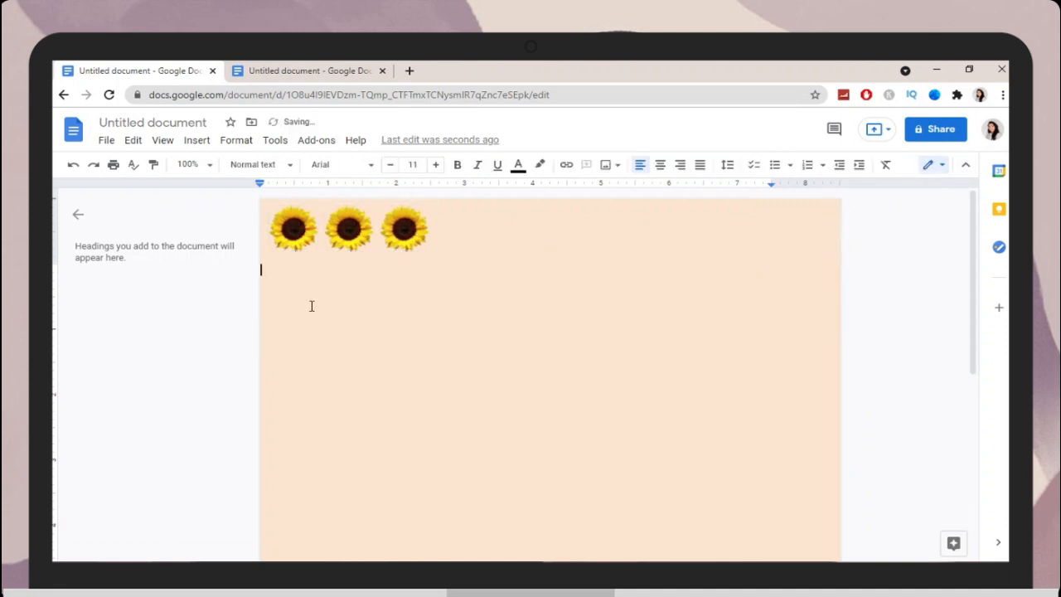
- Extend the row to five sunflowers with two more copies and paste a further one below it
{"action": "key", "text": "ctrl+v"}
{"action": "left_click", "coordinate": [414, 311]}
{"action": "key", "text": "ctrl+v"}
{"action": "left_click_drag", "start_coordinate": [289, 294], "coordinate": [507, 234]}
{"action": "left_click", "coordinate": [487, 306]}
{"action": "key", "text": "ctrl+v"}
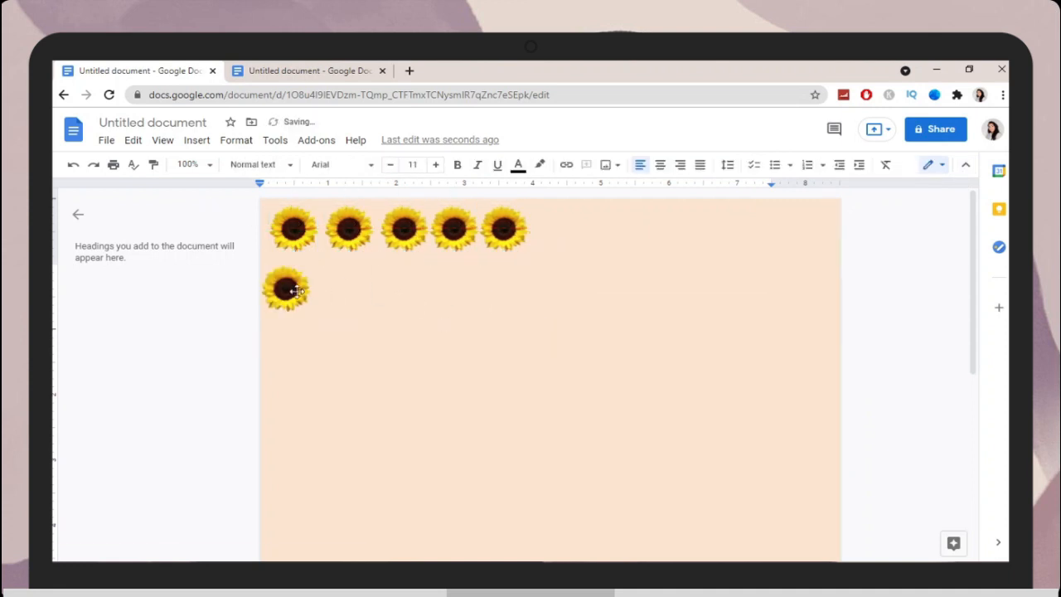
- Continue the row with further pasted copies until eight sunflowers stand side by side
{"action": "left_click", "coordinate": [470, 311]}
{"action": "key", "text": "ctrl+v"}
{"action": "left_click_drag", "start_coordinate": [297, 292], "coordinate": [613, 236]}
{"action": "left_click", "coordinate": [487, 319]}
{"action": "key", "text": "ctrl+v"}
{"action": "left_click_drag", "start_coordinate": [290, 293], "coordinate": [657, 233]}
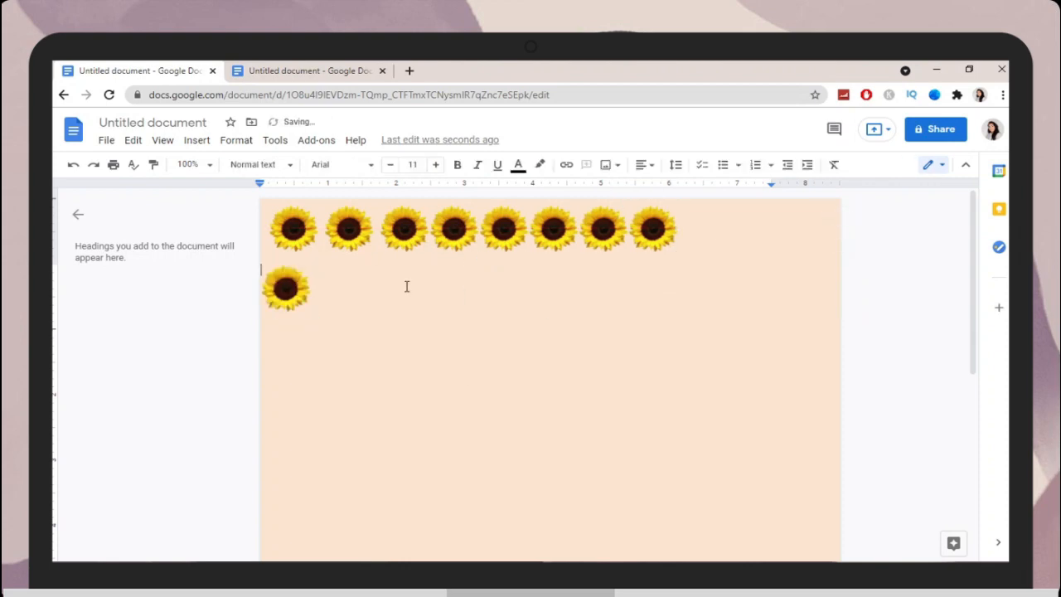
- Complete the row to eleven sunflowers with more copies reaching the page's right edge
{"action": "left_click_drag", "start_coordinate": [289, 293], "coordinate": [804, 232]}
{"action": "left_click", "coordinate": [480, 313]}
{"action": "key", "text": "ctrl+v"}
{"action": "left_click", "coordinate": [489, 313]}
{"action": "key", "text": "ctrl+v"}
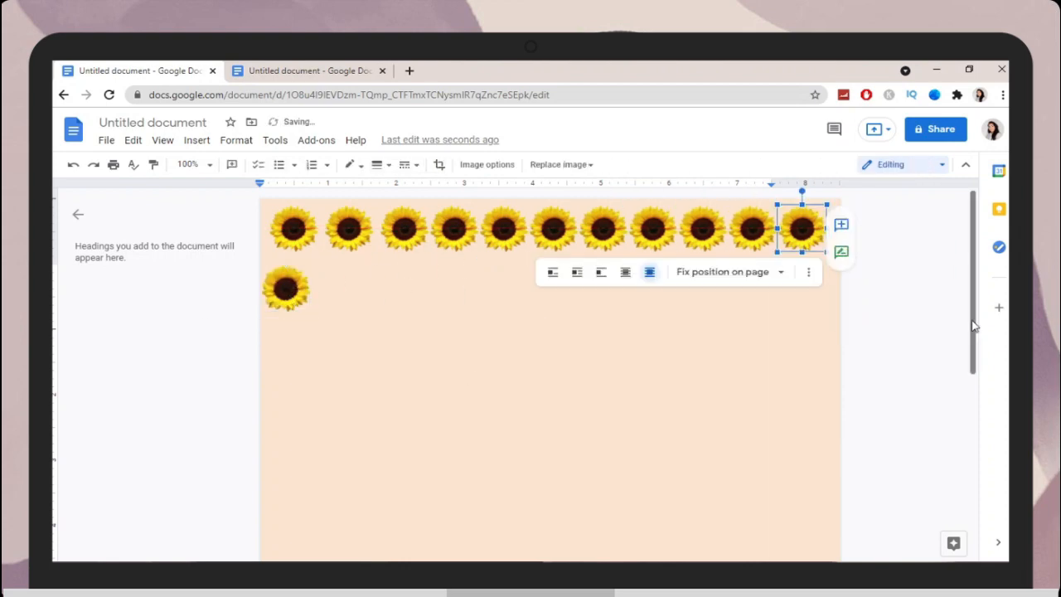
- Remove the surplus sunflower below the row and space the eleven sunflowers evenly
{"action": "left_click", "coordinate": [286, 290]}
{"action": "left_click_drag", "start_coordinate": [286, 290], "coordinate": [482, 230]}
{"action": "left_click_drag", "start_coordinate": [549, 229], "coordinate": [537, 229]}
{"action": "left_click_drag", "start_coordinate": [598, 230], "coordinate": [587, 230]}
{"action": "left_click_drag", "start_coordinate": [644, 229], "coordinate": [642, 228]}
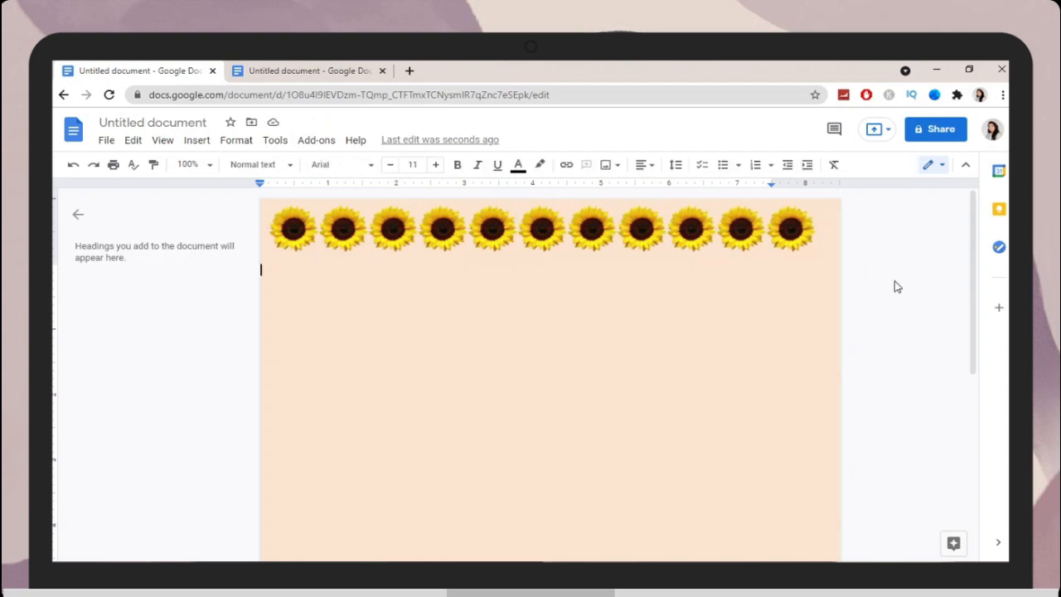
- Start a new drawing in the document and search the web for "butterfly png" images to insert in it
{"action": "scroll", "coordinate": [895, 286], "scroll_direction": "down", "scroll_amount": 5}
{"action": "left_click", "coordinate": [197, 140]}
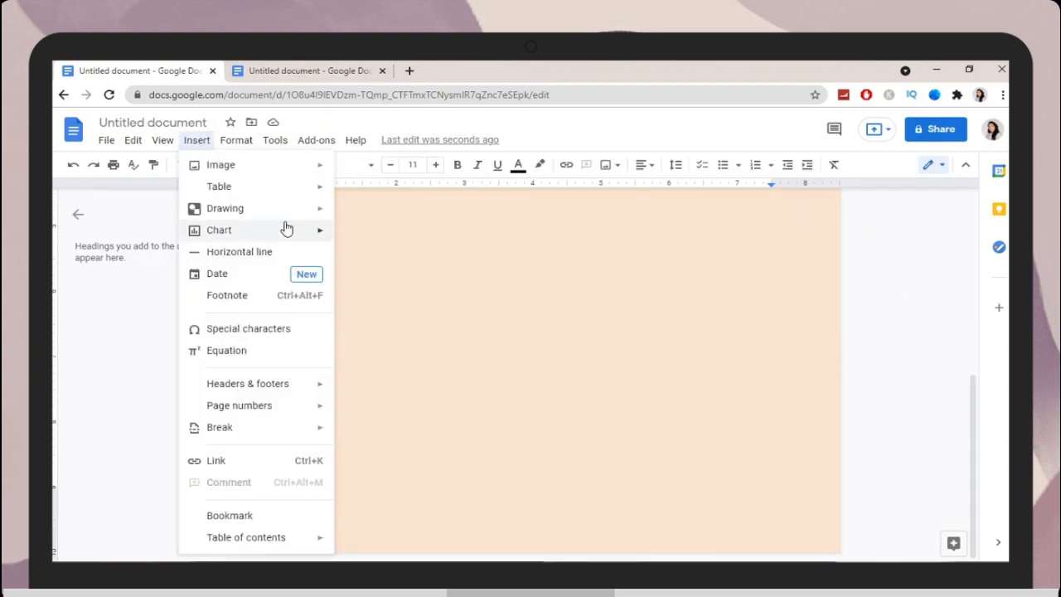
{"action": "mouse_move", "coordinate": [298, 208]}
{"action": "left_click", "coordinate": [358, 212]}
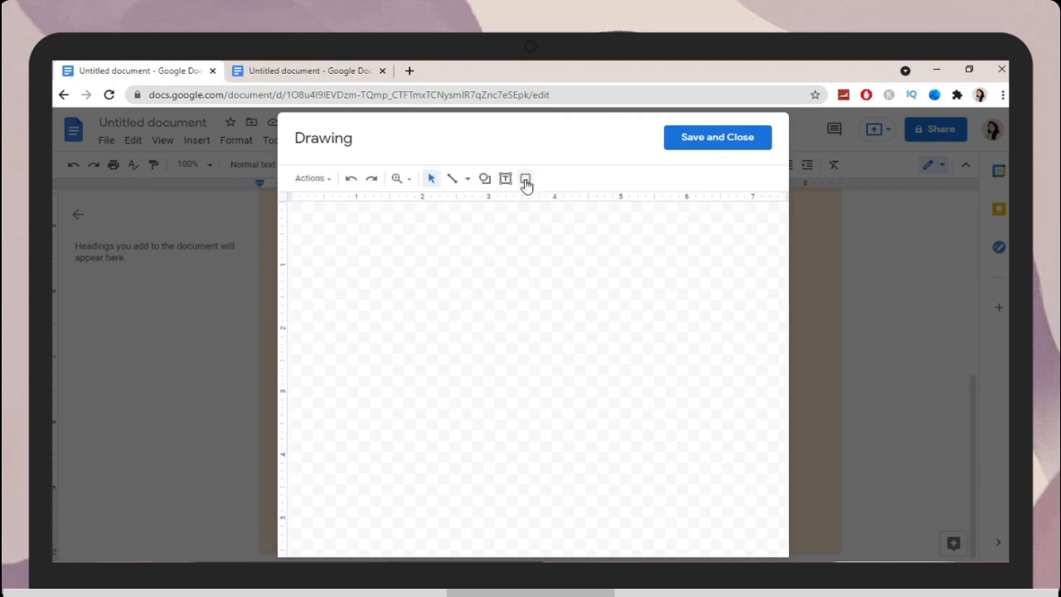
{"action": "left_click", "coordinate": [525, 179]}
{"action": "left_click", "coordinate": [628, 234]}
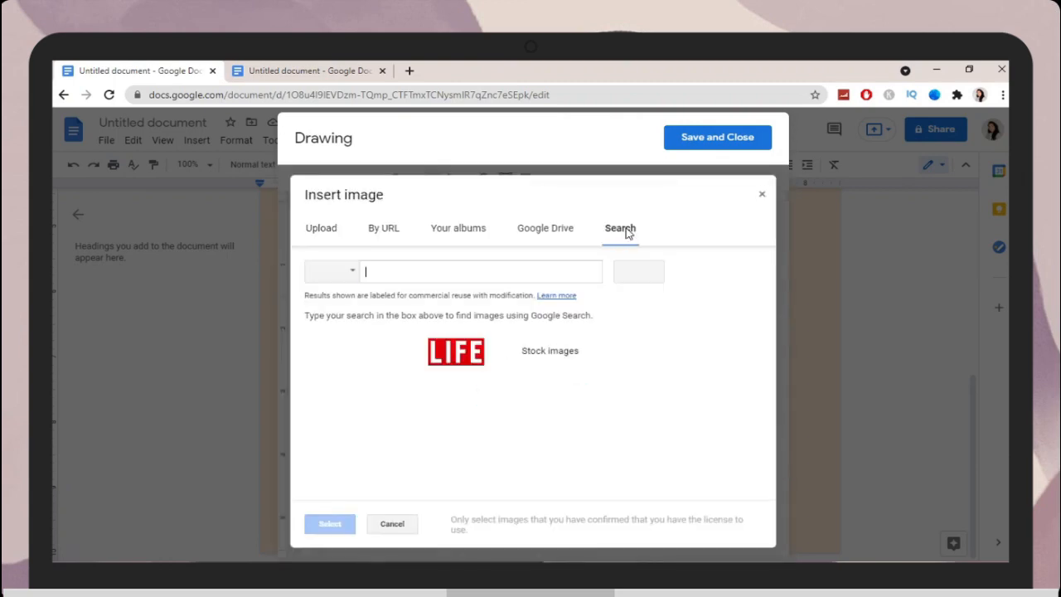
{"action": "type", "text": "butterfly png"}
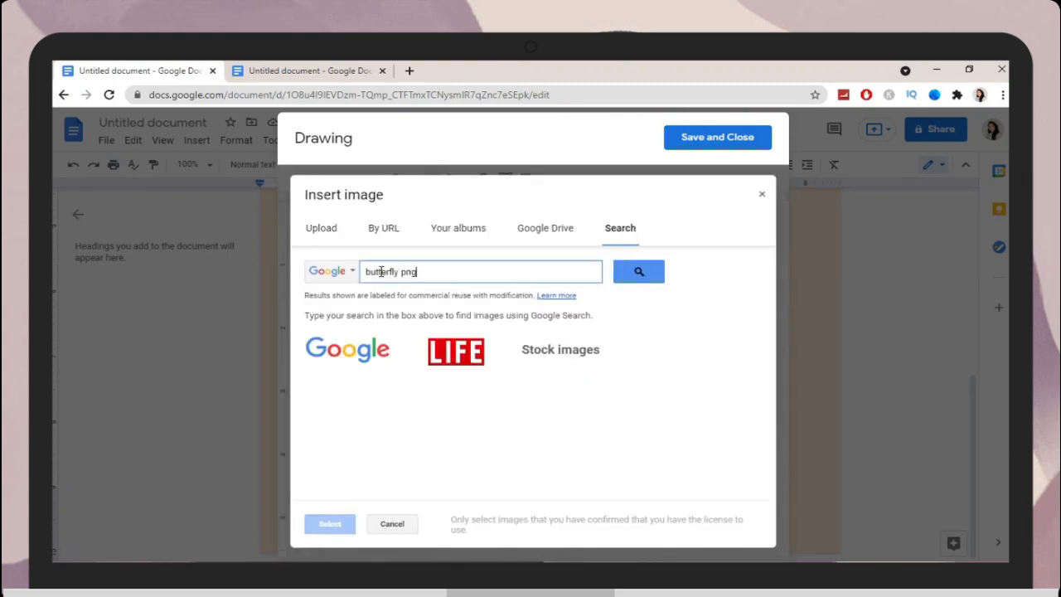
{"action": "key", "text": "Return"}
- Insert the orange monarch butterfly with spread wings into the drawing, resize it, and save the drawing to the document
{"action": "scroll", "coordinate": [460, 388], "scroll_direction": "down", "scroll_amount": 3}
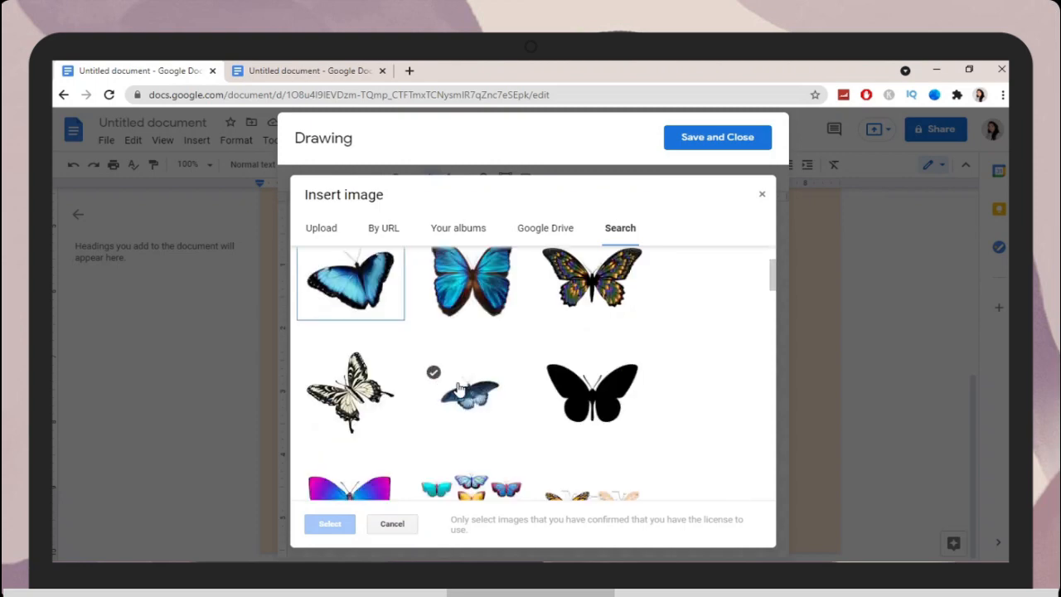
{"action": "scroll", "coordinate": [460, 388], "scroll_direction": "down", "scroll_amount": 10}
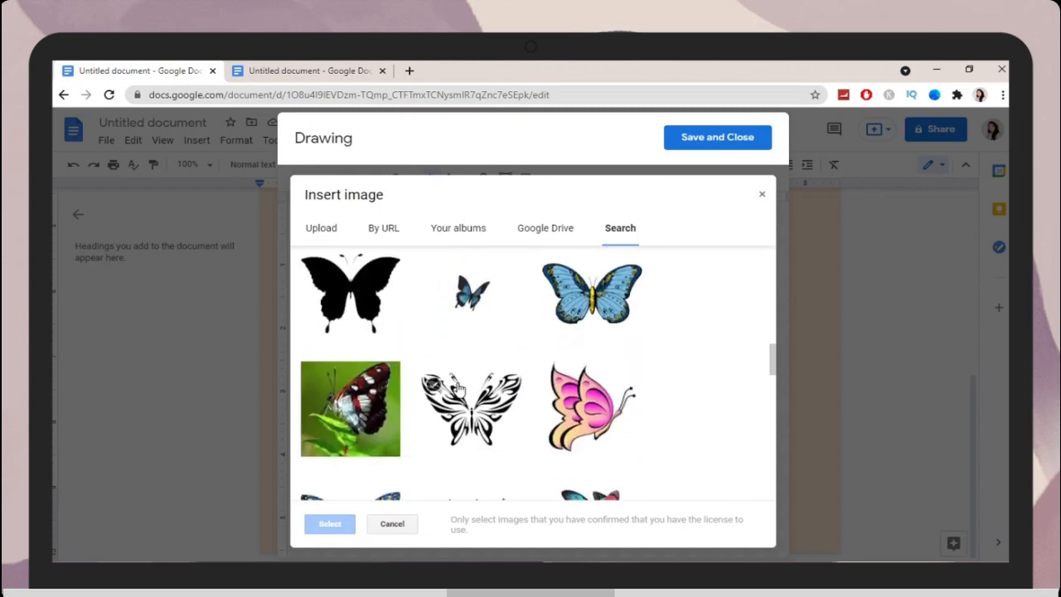
{"action": "scroll", "coordinate": [460, 388], "scroll_direction": "down", "scroll_amount": 1}
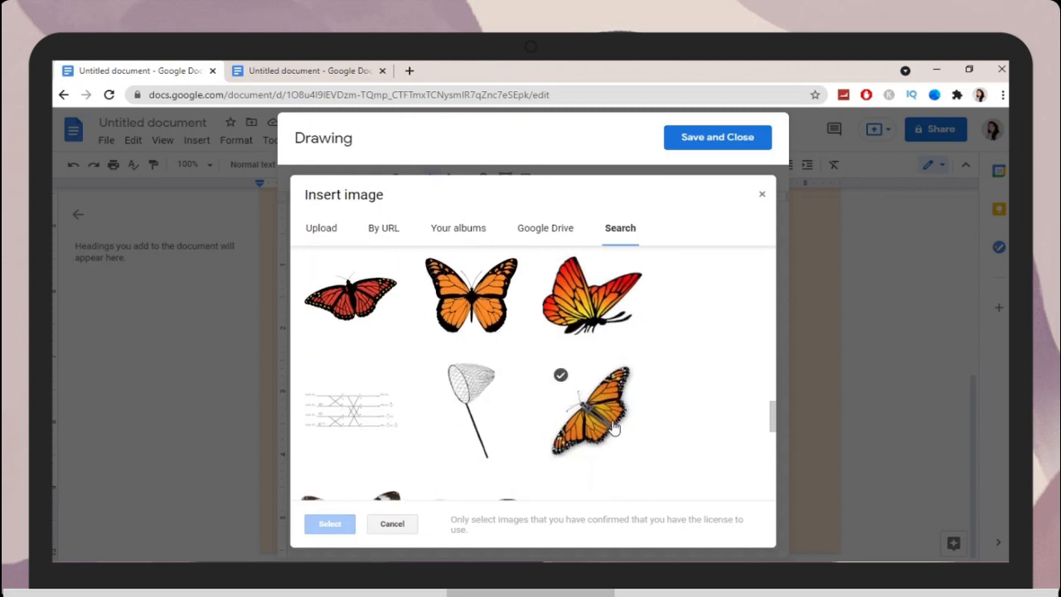
{"action": "left_click", "coordinate": [470, 294]}
{"action": "left_click", "coordinate": [335, 525]}
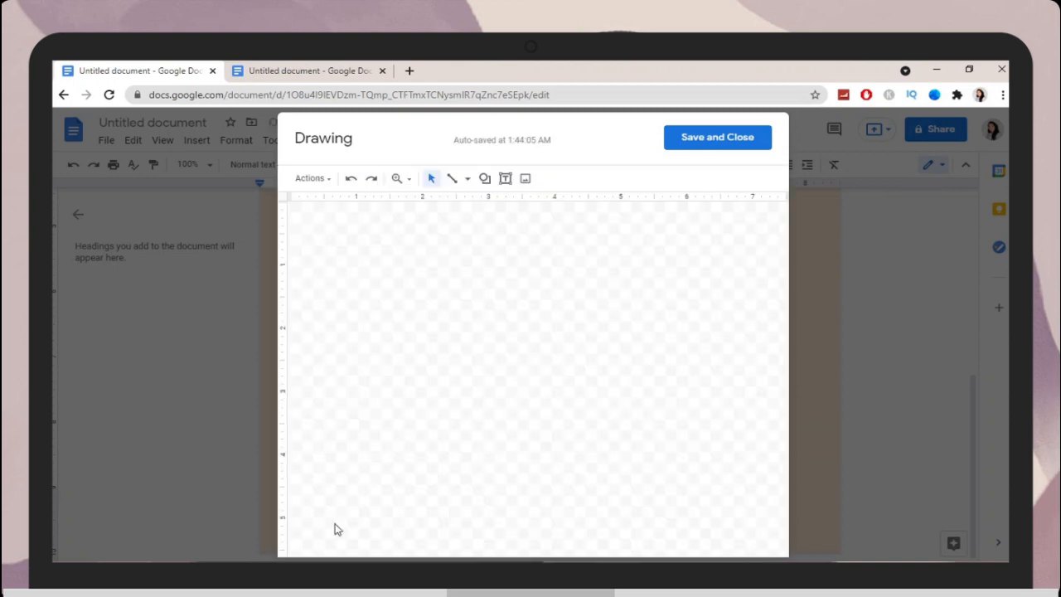
{"action": "left_click_drag", "start_coordinate": [301, 208], "coordinate": [554, 450]}
{"action": "left_click", "coordinate": [729, 142]}
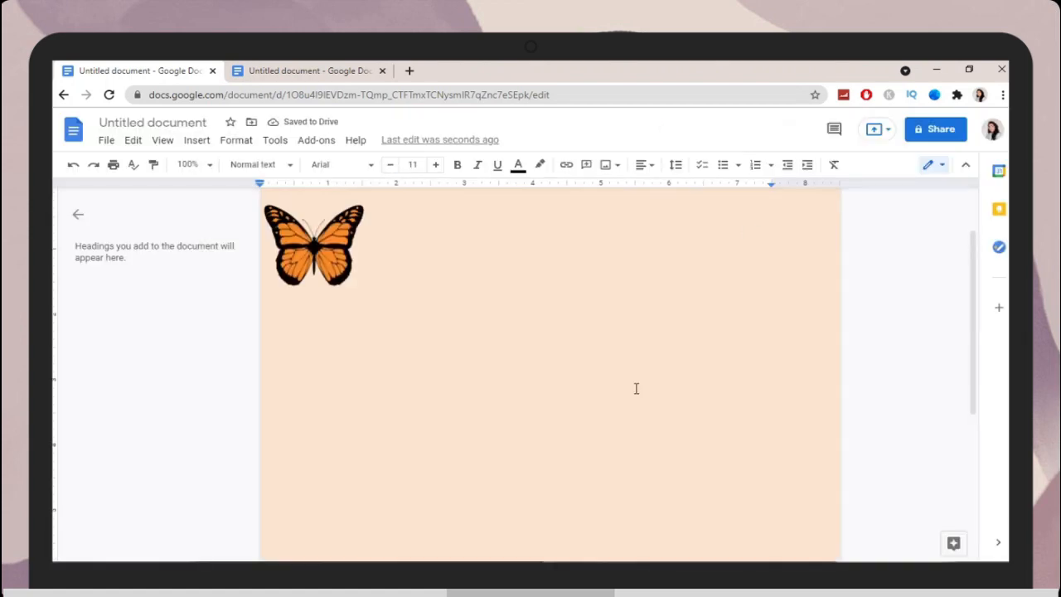
- Set the butterfly in front of text, shrink it, and place it in the page's bottom-right corner
{"action": "left_click", "coordinate": [337, 318]}
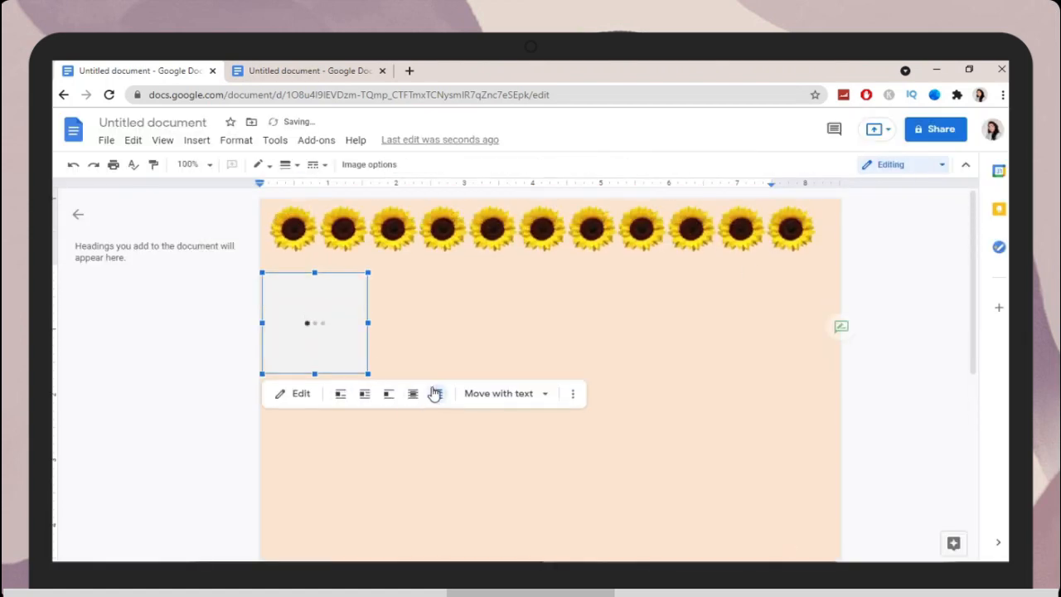
{"action": "left_click_drag", "start_coordinate": [332, 330], "coordinate": [817, 461]}
{"action": "left_click_drag", "start_coordinate": [731, 426], "coordinate": [757, 449]}
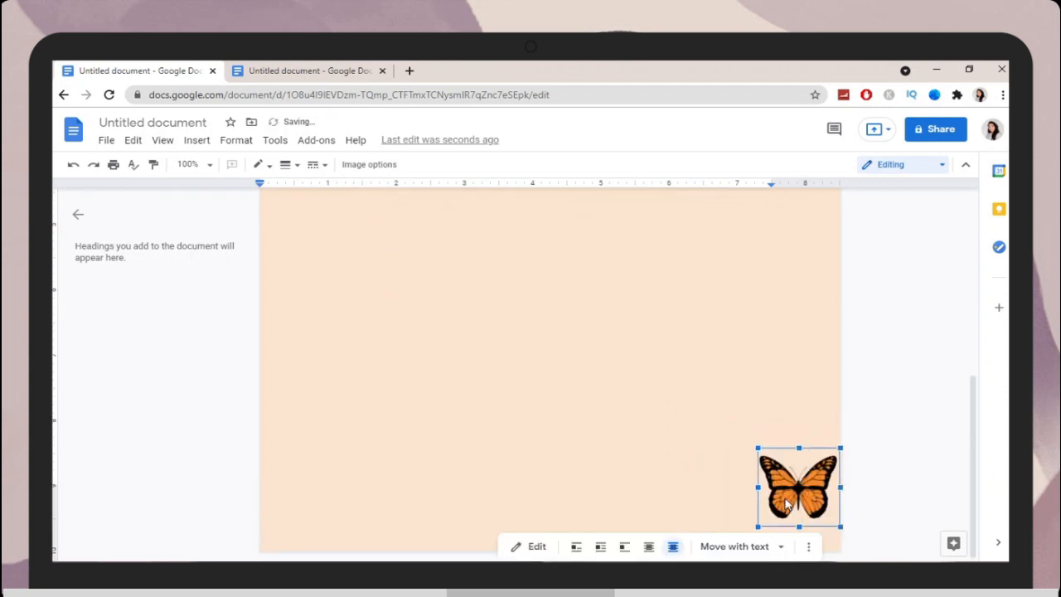
{"action": "left_click_drag", "start_coordinate": [809, 490], "coordinate": [812, 505]}
{"action": "left_click", "coordinate": [886, 494]}
{"action": "left_click_drag", "start_coordinate": [802, 462], "coordinate": [804, 493]}
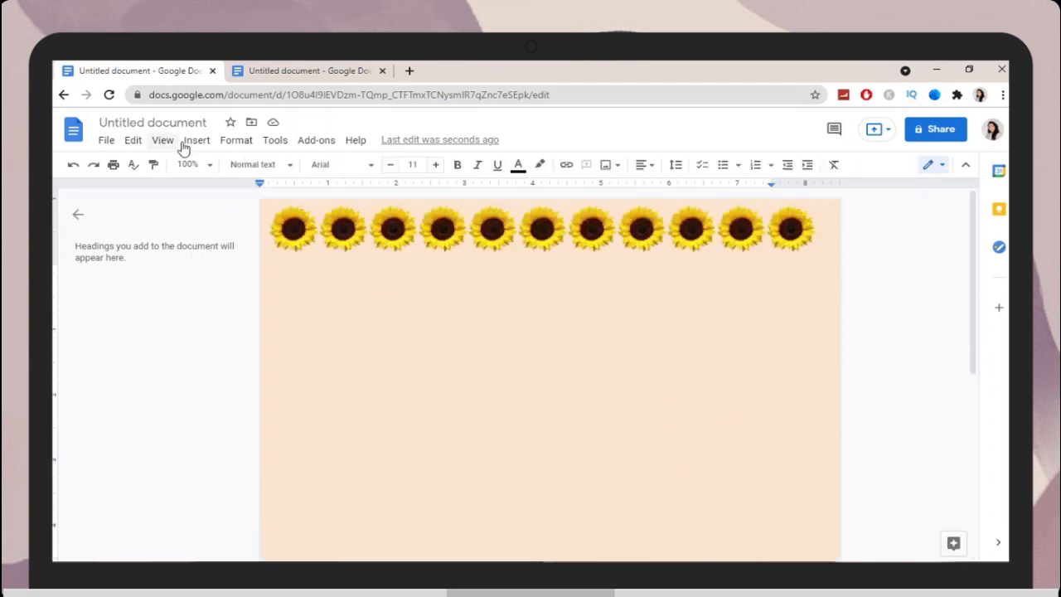
- Start a new drawing in the document and add word art reading "SCAPULAR REGION"
{"action": "left_click", "coordinate": [197, 140]}
{"action": "mouse_move", "coordinate": [293, 220]}
{"action": "left_click", "coordinate": [365, 215]}
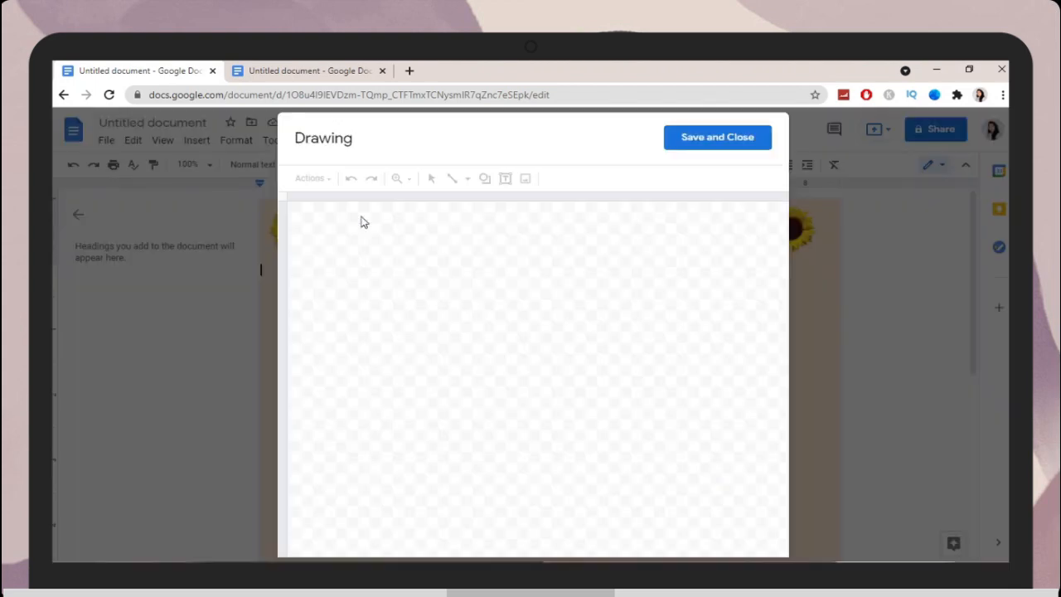
{"action": "left_click", "coordinate": [311, 178]}
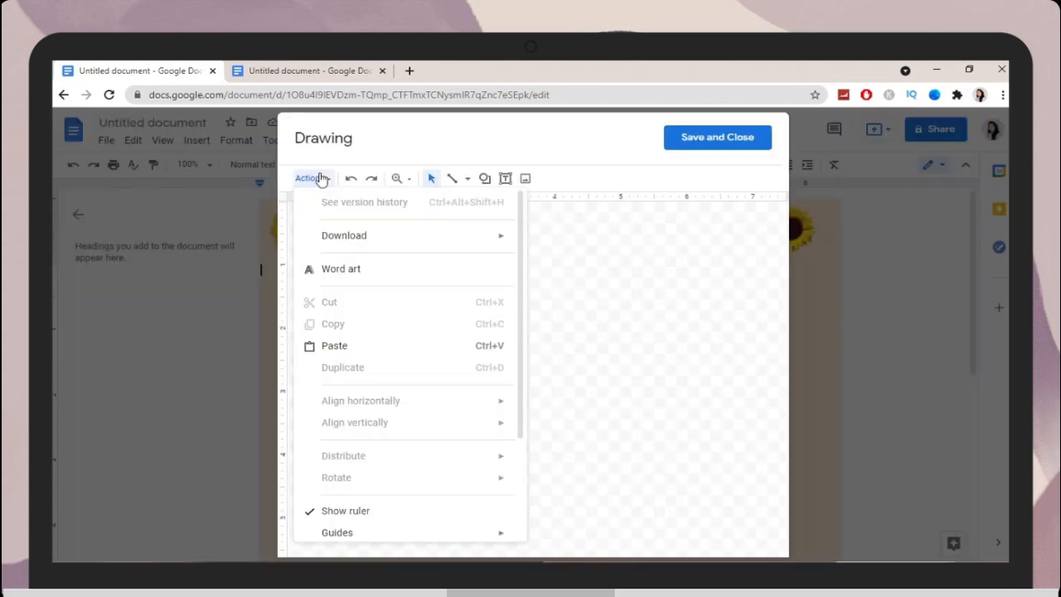
{"action": "left_click", "coordinate": [372, 271]}
{"action": "type", "text": "SCAPULAR R"}
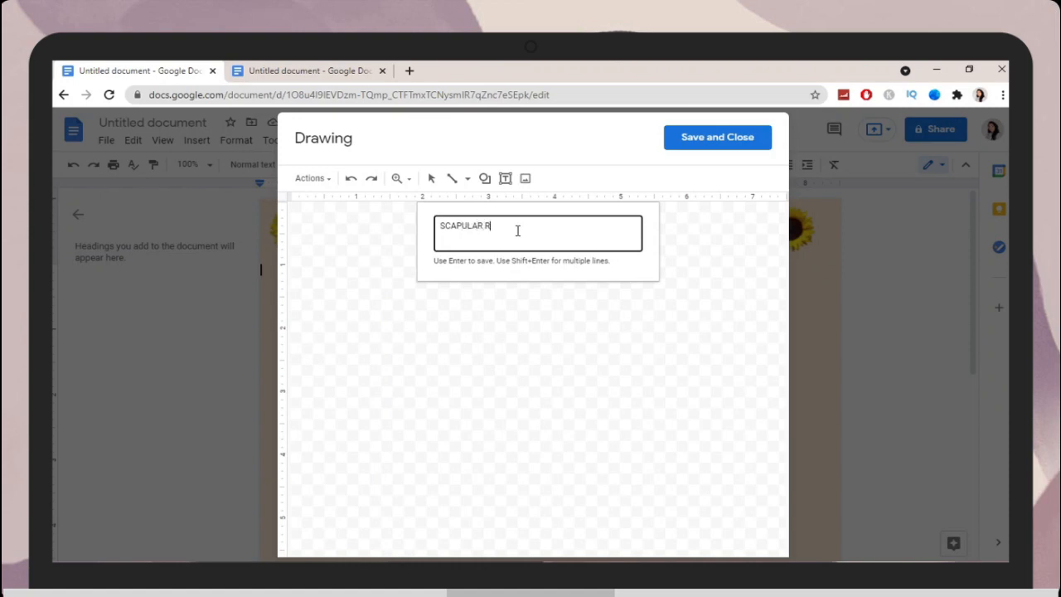
{"action": "type", "text": "EGION"}
{"action": "key", "text": "Return"}
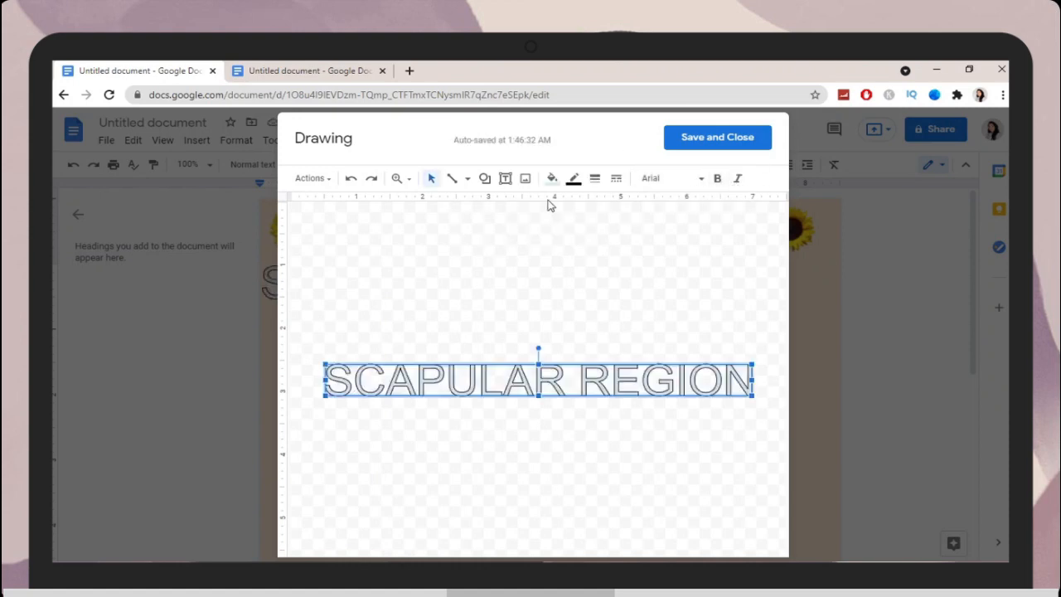
- Look through the outline weight options and the font list for the title word art
{"action": "left_click", "coordinate": [596, 182]}
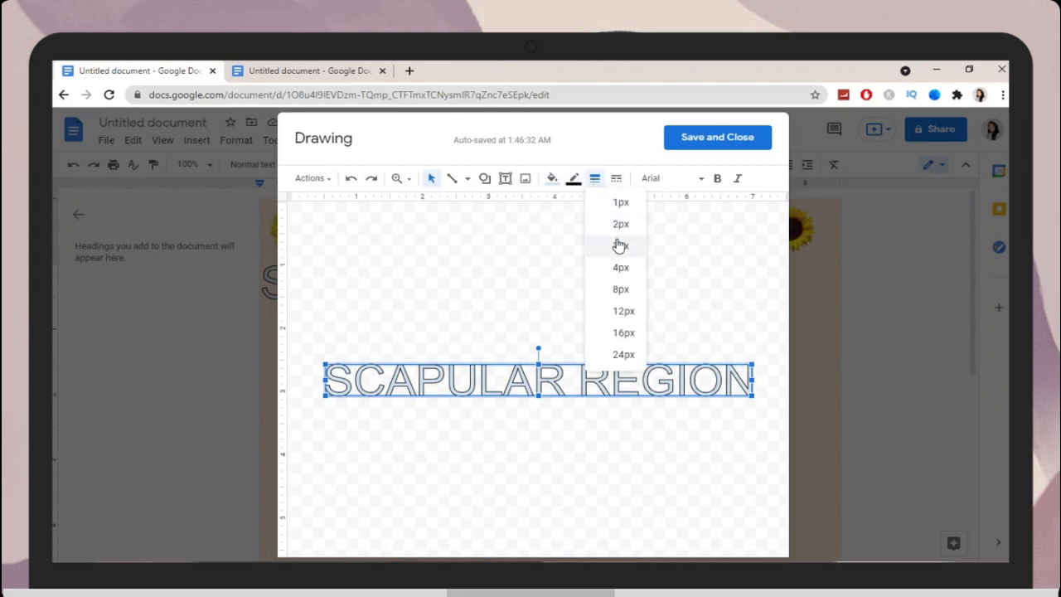
{"action": "left_click", "coordinate": [618, 241]}
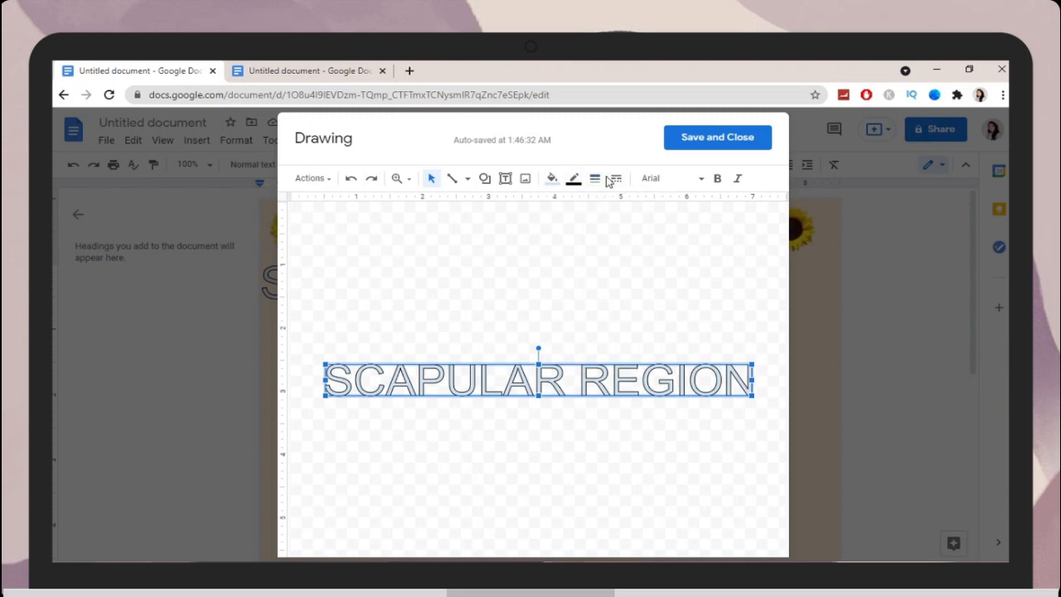
{"action": "left_click", "coordinate": [679, 184]}
{"action": "scroll", "coordinate": [627, 409], "scroll_direction": "down", "scroll_amount": 10}
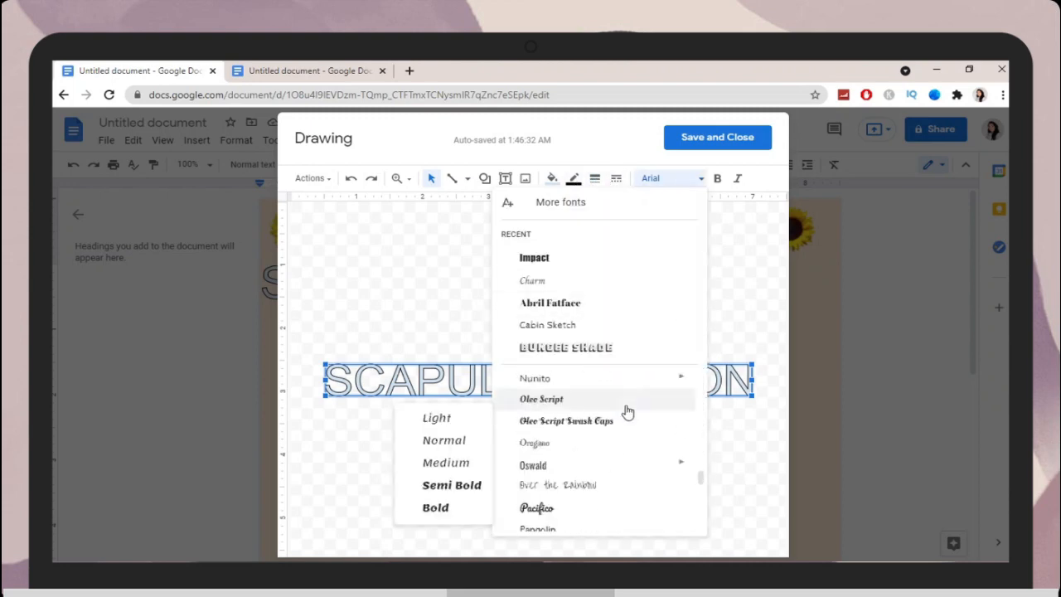
{"action": "scroll", "coordinate": [627, 412], "scroll_direction": "up", "scroll_amount": 10}
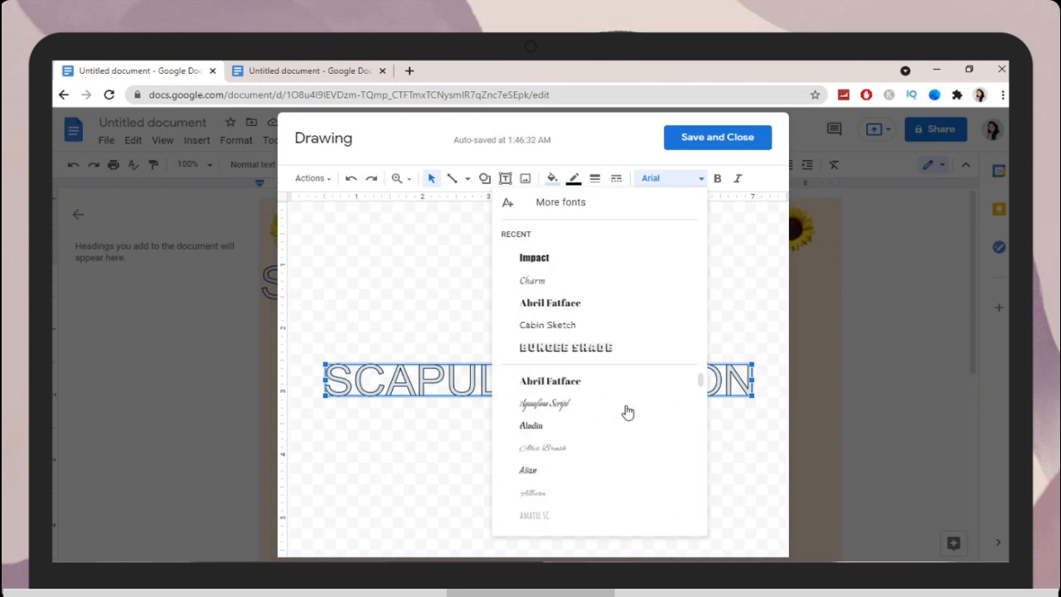
- Browse the full font catalogue filtered to Handwriting fonts, and check its sorting and script options
{"action": "left_click", "coordinate": [551, 204]}
{"action": "scroll", "coordinate": [509, 462], "scroll_direction": "down", "scroll_amount": 5}
{"action": "scroll", "coordinate": [509, 462], "scroll_direction": "up", "scroll_amount": 5}
{"action": "left_click", "coordinate": [530, 259]}
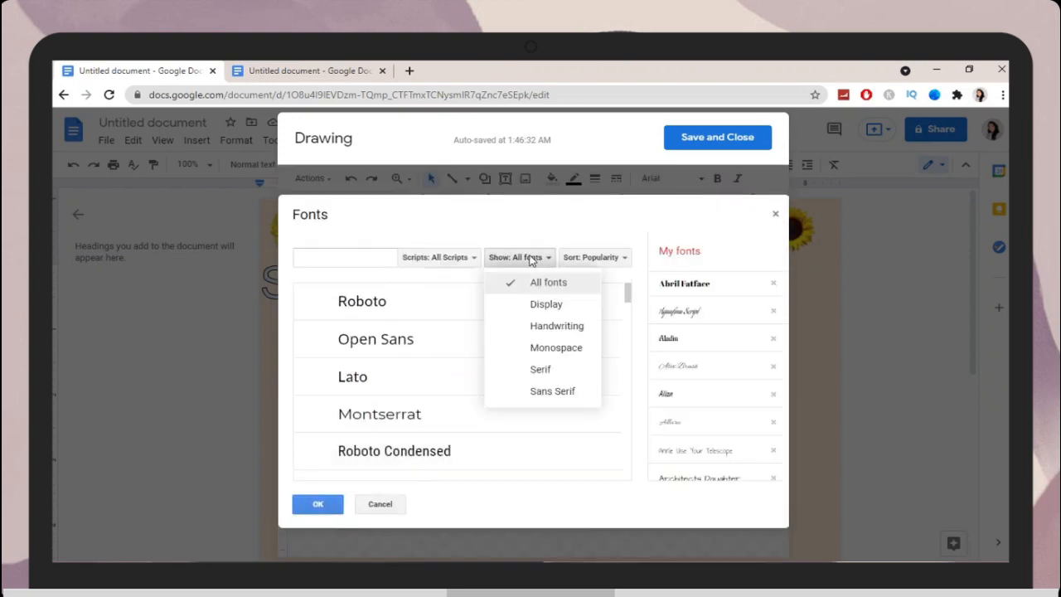
{"action": "left_click", "coordinate": [557, 331]}
{"action": "scroll", "coordinate": [472, 429], "scroll_direction": "down", "scroll_amount": 5}
{"action": "scroll", "coordinate": [459, 299], "scroll_direction": "up", "scroll_amount": 3}
{"action": "scroll", "coordinate": [453, 445], "scroll_direction": "down", "scroll_amount": 2}
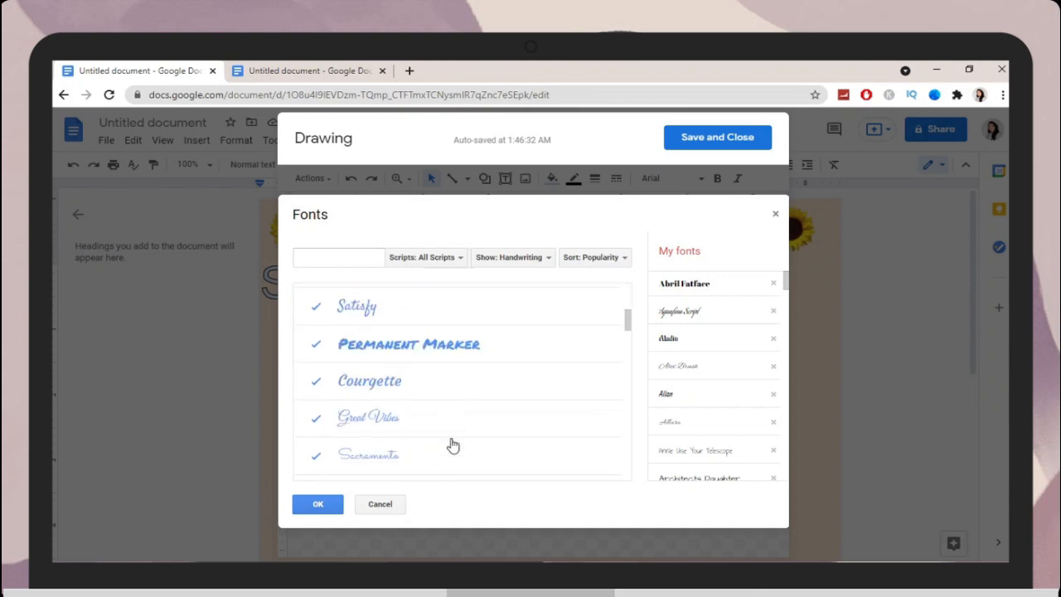
{"action": "scroll", "coordinate": [415, 431], "scroll_direction": "down", "scroll_amount": 6}
{"action": "scroll", "coordinate": [403, 425], "scroll_direction": "up", "scroll_amount": 8}
{"action": "left_click", "coordinate": [594, 257]}
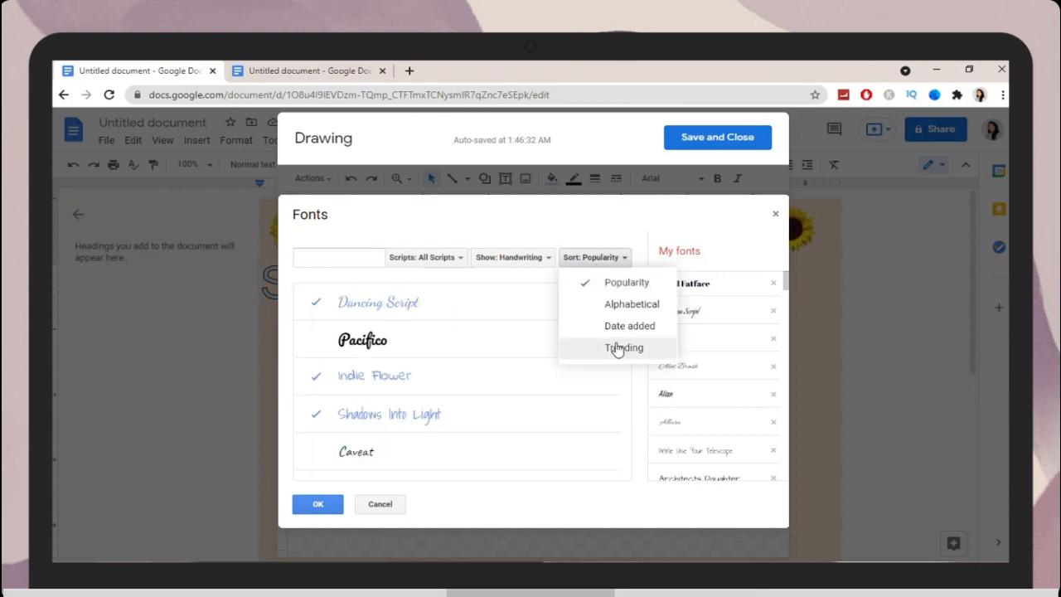
{"action": "left_click", "coordinate": [442, 243]}
{"action": "left_click", "coordinate": [424, 256]}
{"action": "scroll", "coordinate": [464, 390], "scroll_direction": "down", "scroll_amount": 5}
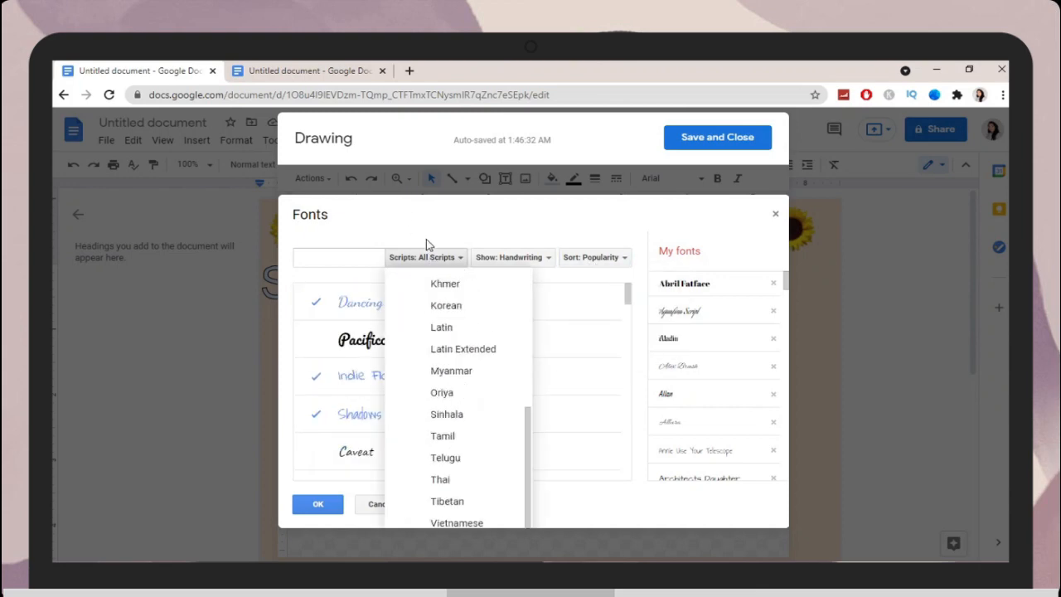
{"action": "left_click", "coordinate": [433, 258]}
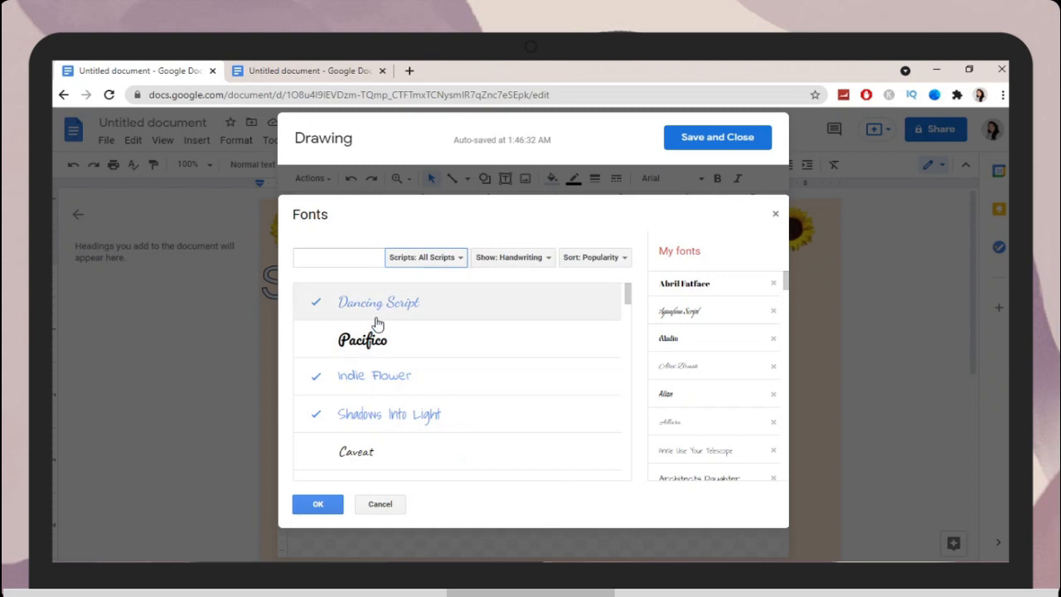
{"action": "left_click", "coordinate": [319, 505]}
- Try the Impact font on the title, settle on Dokdo, and stretch the lettering slightly taller
{"action": "left_click", "coordinate": [667, 178]}
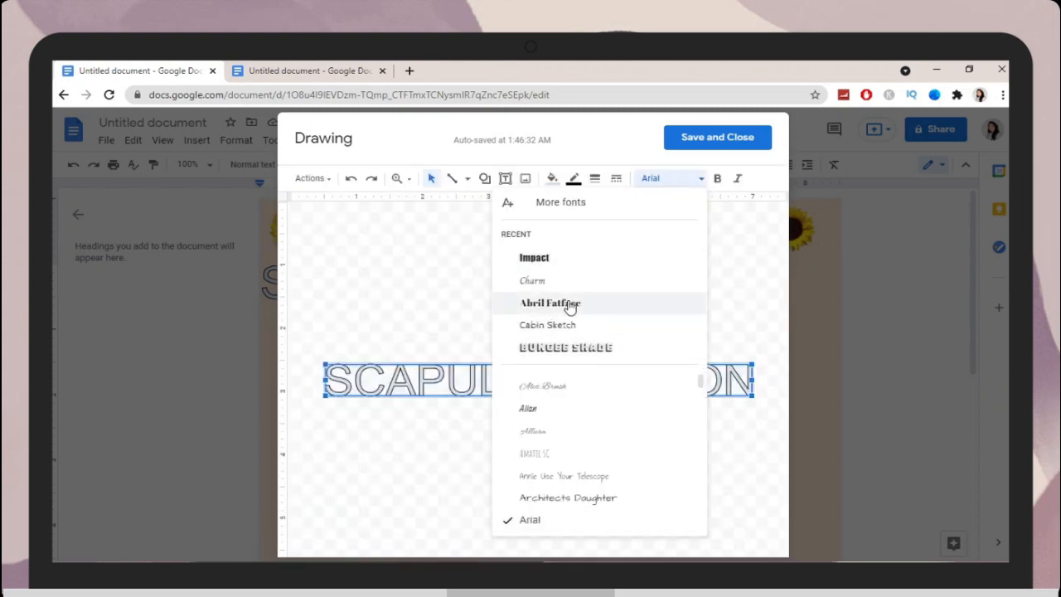
{"action": "left_click", "coordinate": [551, 253]}
{"action": "left_click", "coordinate": [689, 182]}
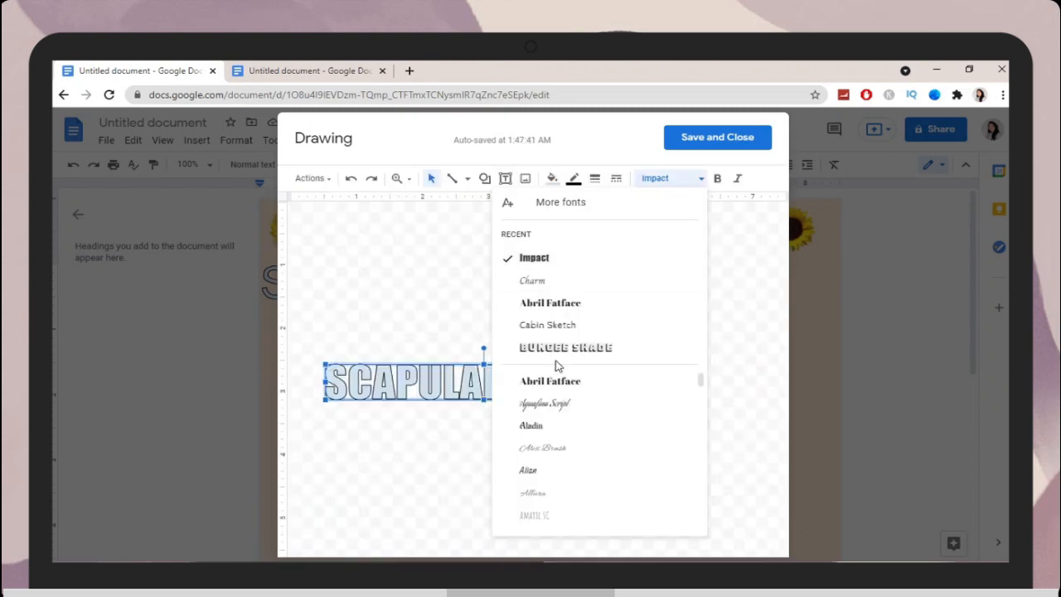
{"action": "scroll", "coordinate": [580, 456], "scroll_direction": "down", "scroll_amount": 10}
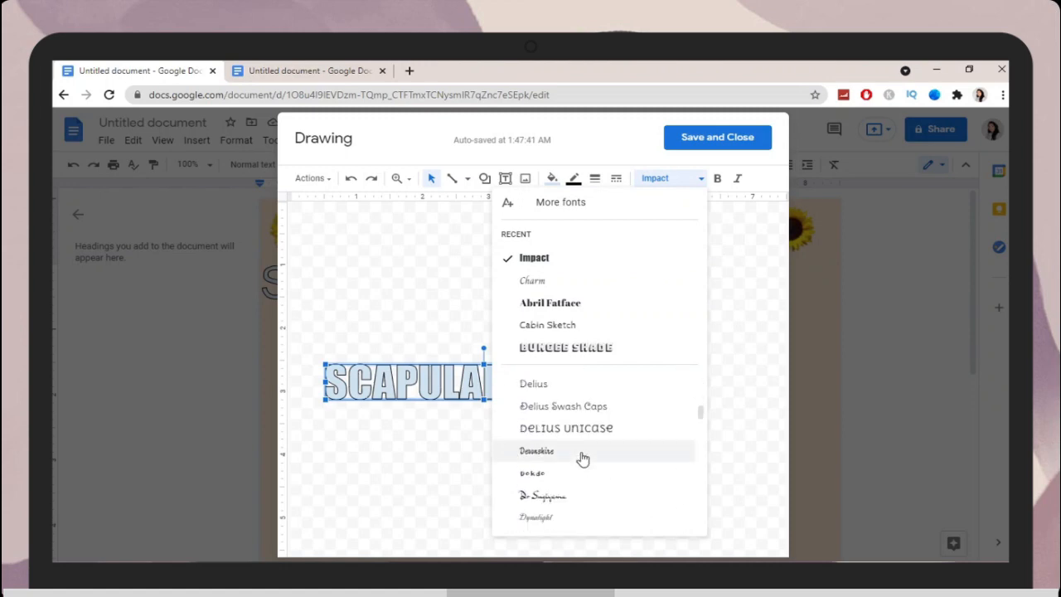
{"action": "scroll", "coordinate": [582, 459], "scroll_direction": "down", "scroll_amount": 1}
{"action": "left_click", "coordinate": [544, 413]}
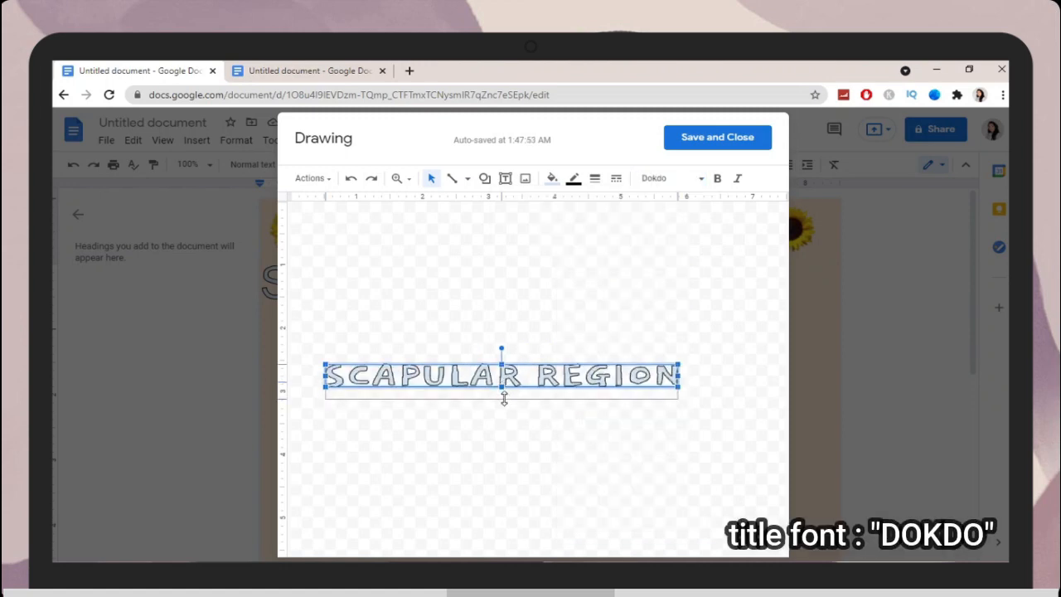
{"action": "left_click_drag", "start_coordinate": [504, 398], "coordinate": [503, 405]}
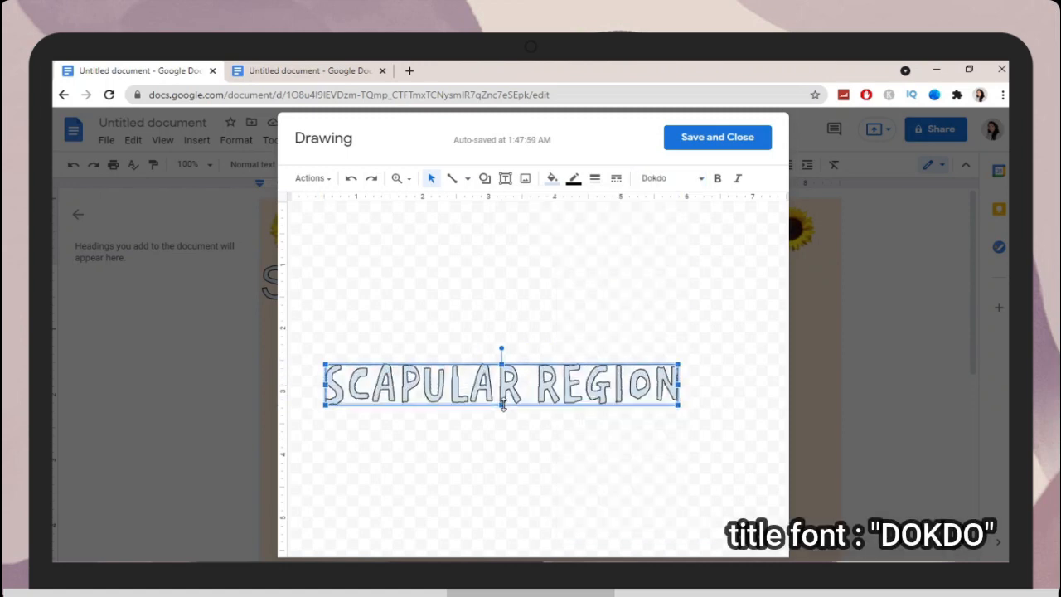
- Give the title a dark brown fill, a black outline and bold lettering, and save the drawing to the document
{"action": "left_click", "coordinate": [552, 179]}
{"action": "left_click", "coordinate": [588, 361]}
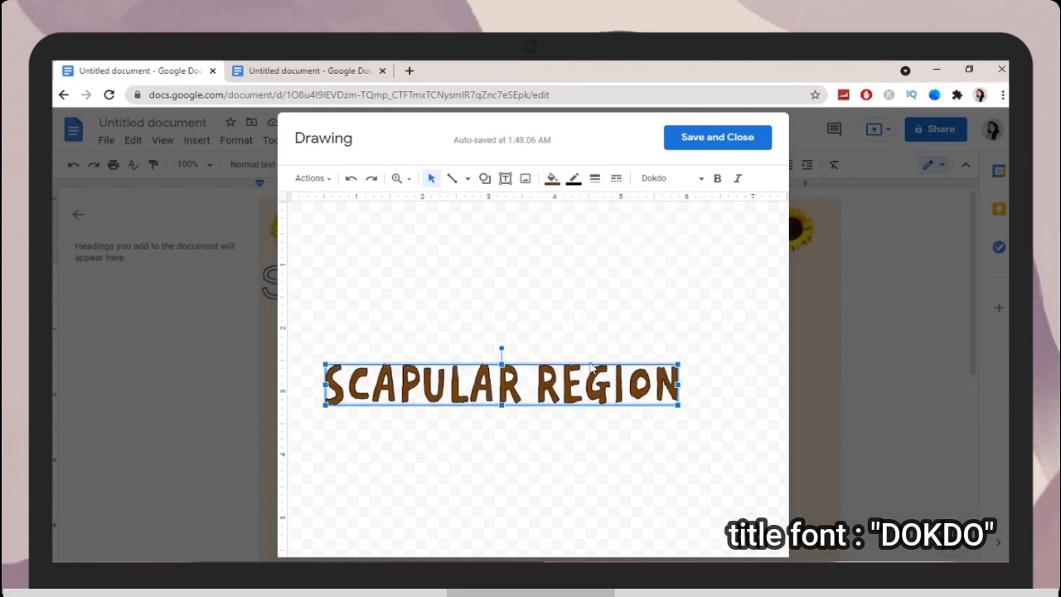
{"action": "left_click", "coordinate": [573, 179]}
{"action": "left_click", "coordinate": [611, 334]}
{"action": "left_click", "coordinate": [574, 179]}
{"action": "left_click", "coordinate": [581, 225]}
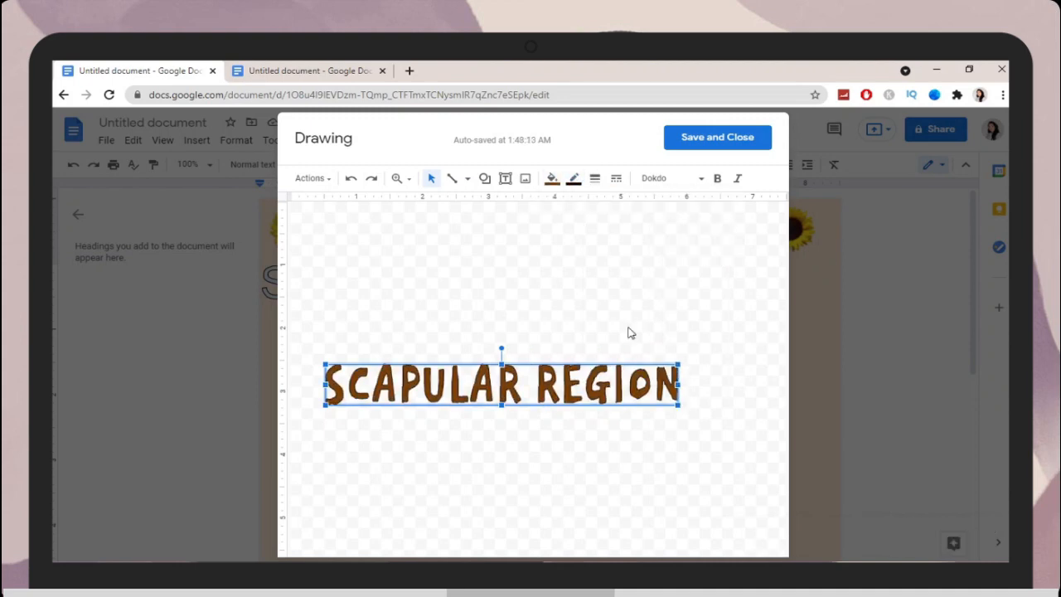
{"action": "left_click", "coordinate": [715, 181]}
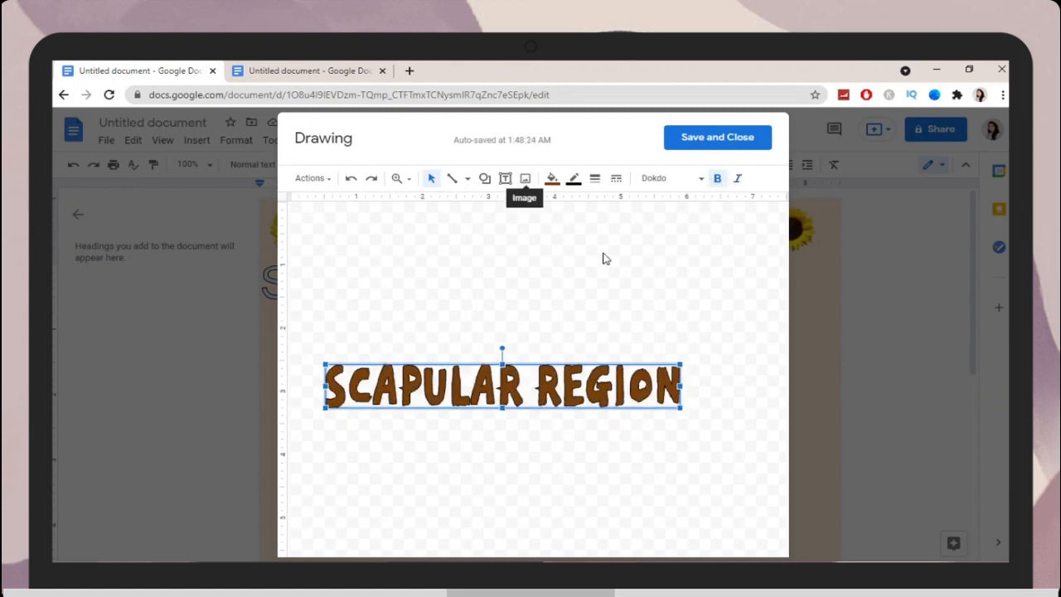
{"action": "left_click", "coordinate": [702, 138]}
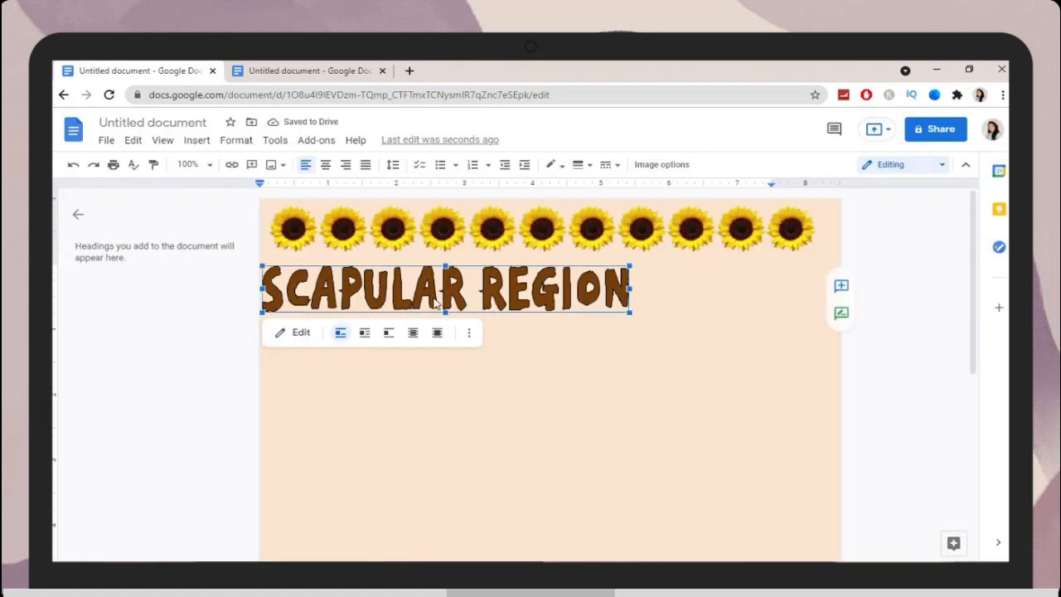
- Center the title in front of text below the sunflowers, and add a dashed line under it
{"action": "left_click", "coordinate": [436, 335]}
{"action": "left_click_drag", "start_coordinate": [483, 306], "coordinate": [581, 307]}
{"action": "left_click", "coordinate": [898, 363]}
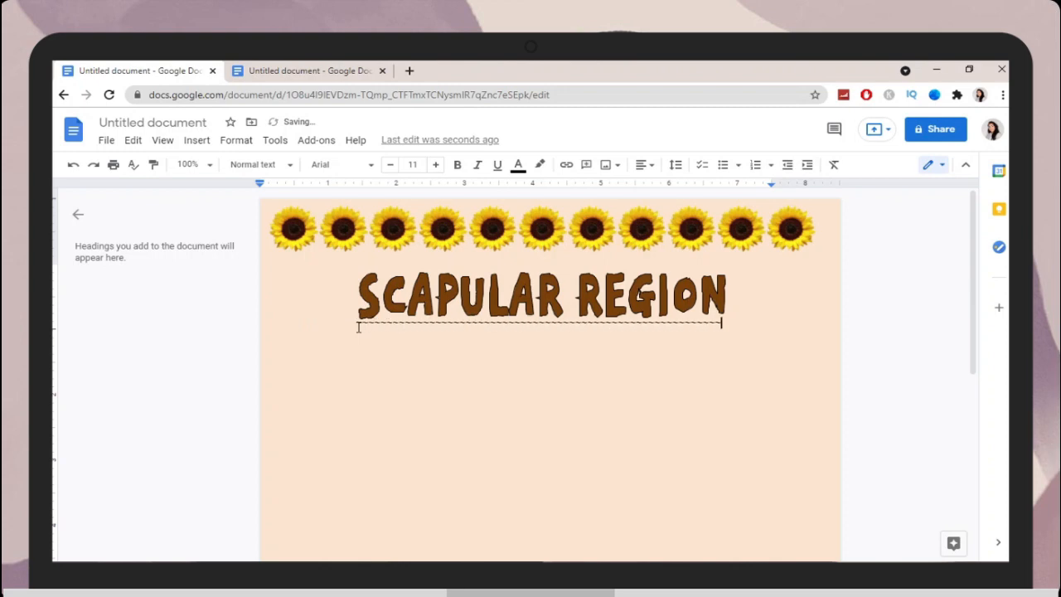
- Insert two yellow heart special characters at the start of the dashed line, searching for "YELLOW HEART"
{"action": "left_click", "coordinate": [197, 141]}
{"action": "left_click", "coordinate": [267, 330]}
{"action": "left_click", "coordinate": [635, 506]}
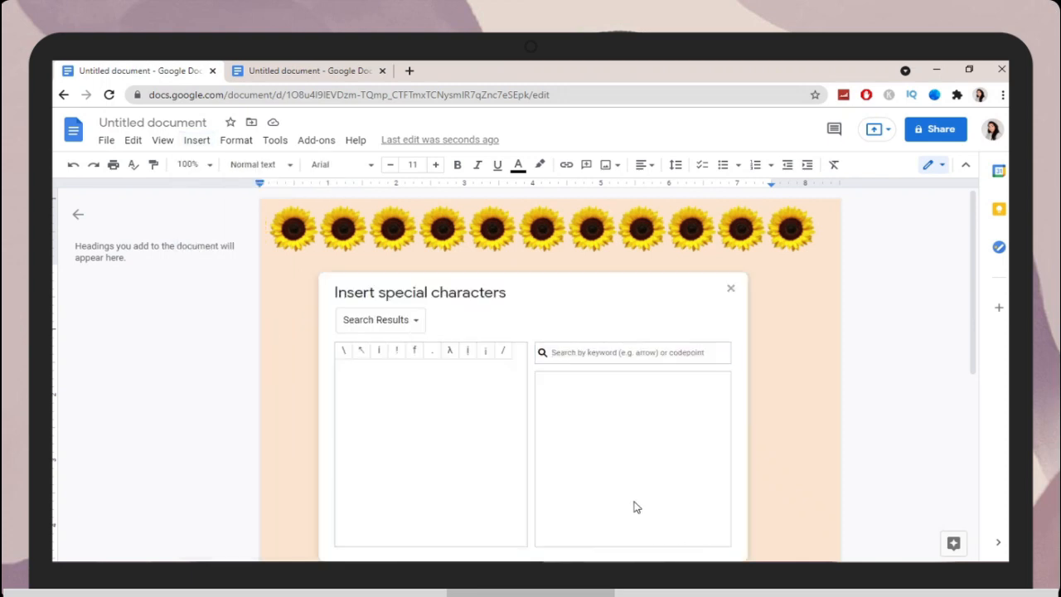
{"action": "left_click", "coordinate": [614, 355]}
{"action": "type", "text": "YELLOW HEART"}
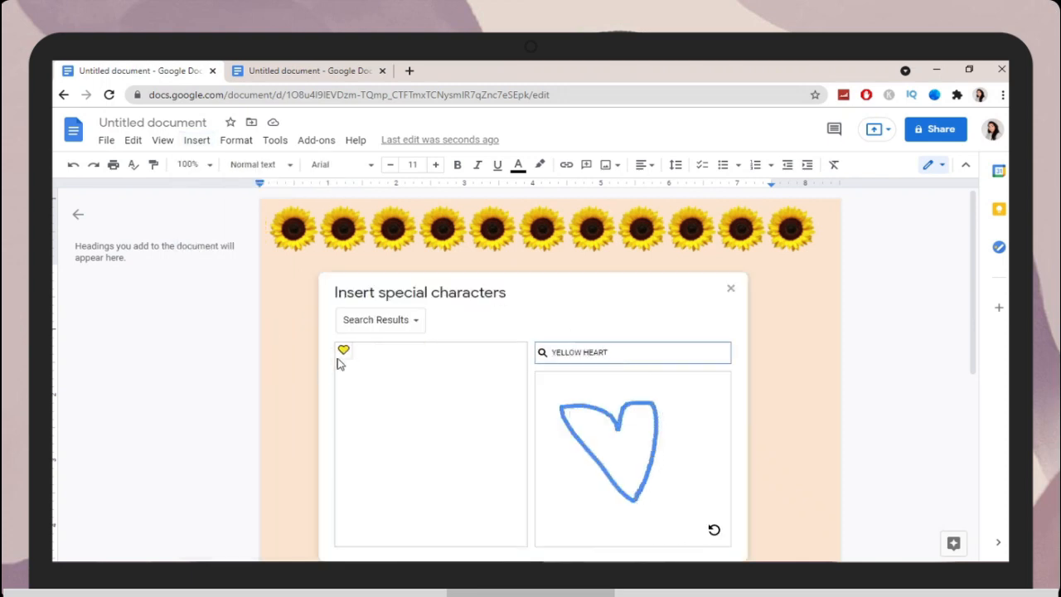
{"action": "left_click", "coordinate": [349, 356]}
{"action": "left_click", "coordinate": [347, 356]}
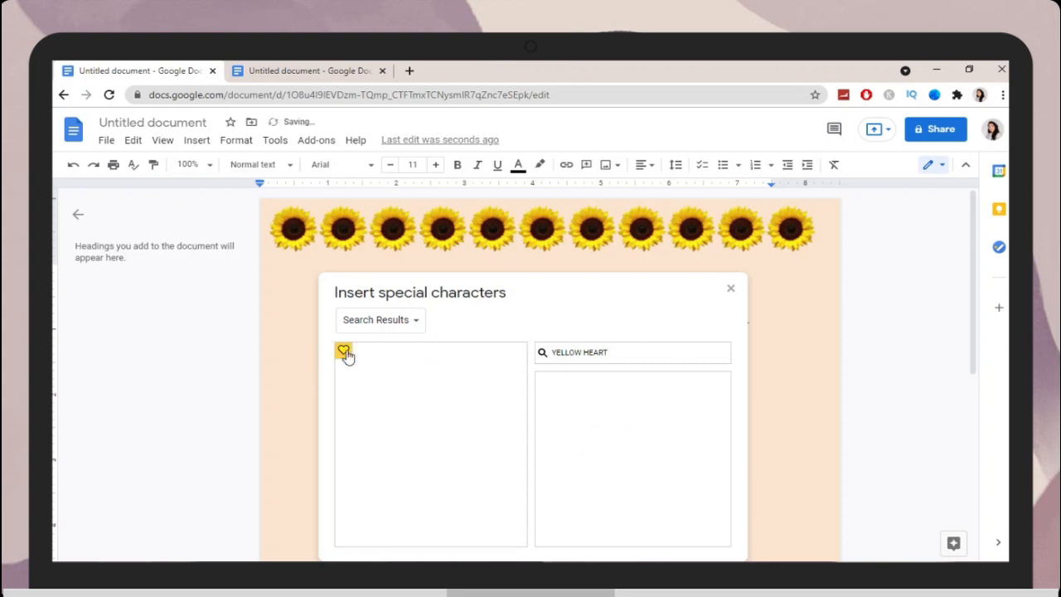
{"action": "left_click", "coordinate": [730, 290]}
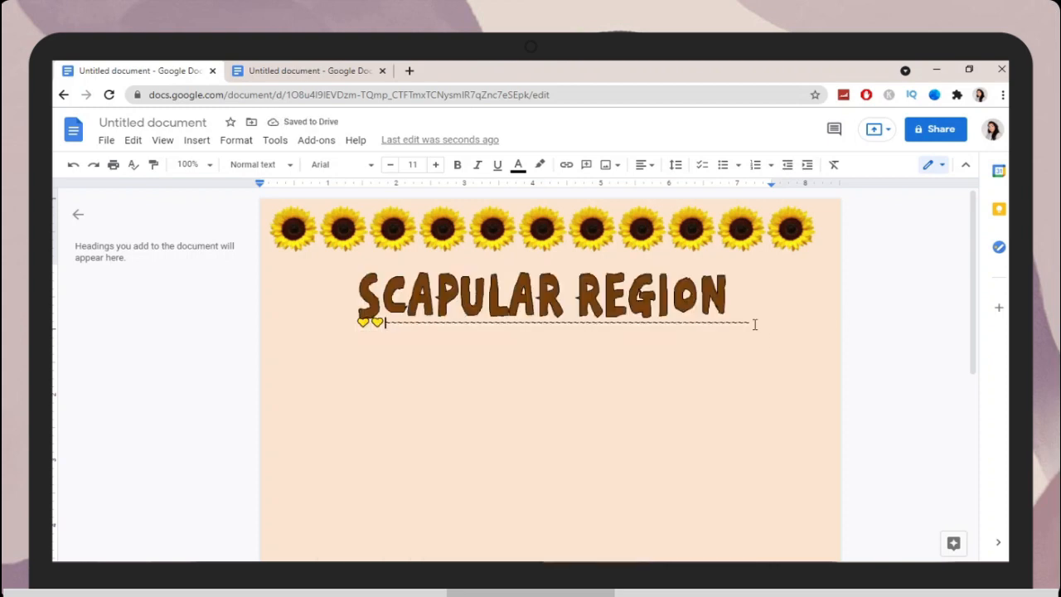
- Insert two more yellow hearts at the end of the dashed line, finding the character by sketching a heart
{"action": "left_click", "coordinate": [199, 140]}
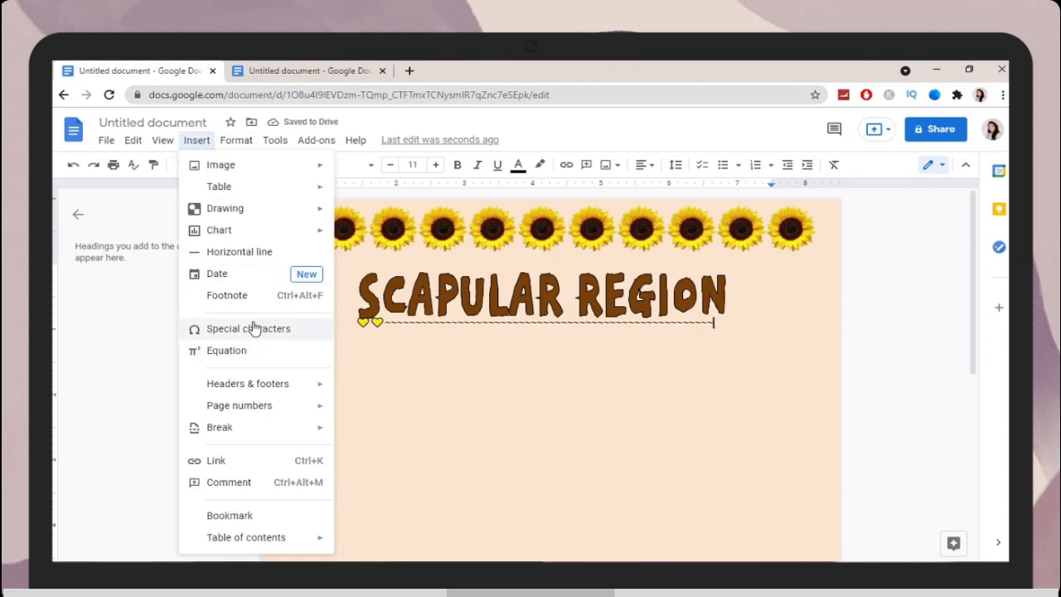
{"action": "left_click", "coordinate": [249, 328]}
{"action": "mouse_move", "coordinate": [656, 504]}
{"action": "left_mouse_down"}
{"action": "mouse_move", "coordinate": [672, 386]}
{"action": "mouse_move", "coordinate": [655, 507]}
{"action": "left_mouse_up"}
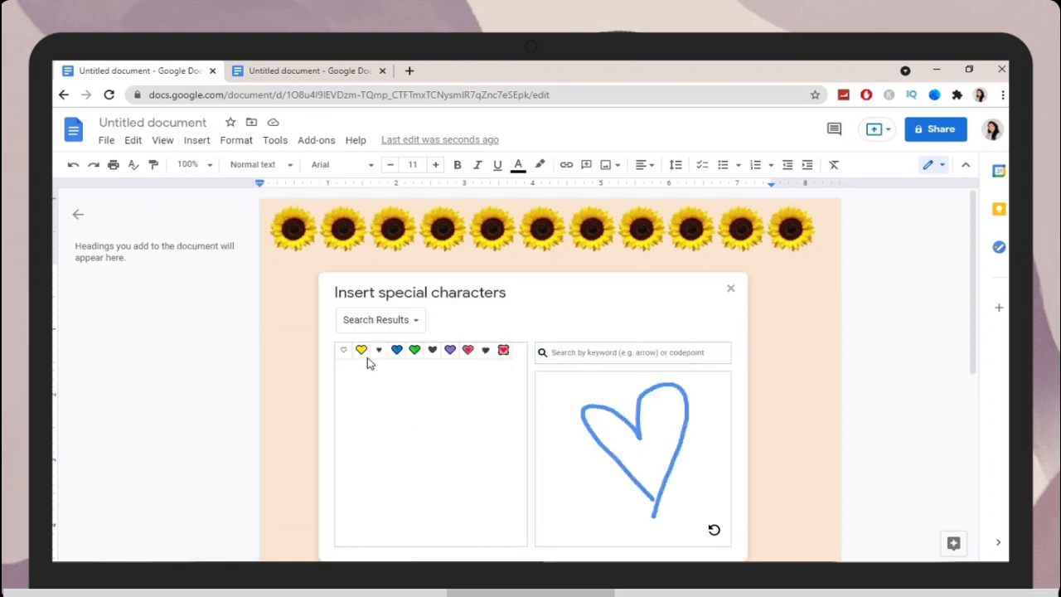
{"action": "left_click", "coordinate": [364, 358]}
{"action": "left_click", "coordinate": [364, 358]}
{"action": "left_click", "coordinate": [730, 288]}
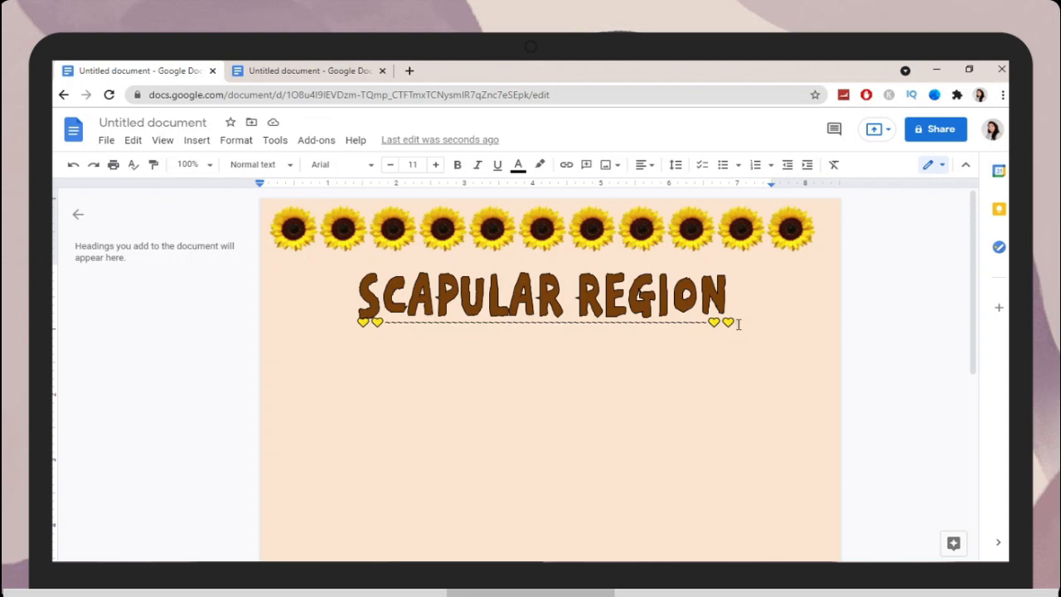
- Insert the labelled back-muscle anatomy image from the computer below the dashed line
{"action": "scroll", "coordinate": [738, 324], "scroll_direction": "down", "scroll_amount": 1}
{"action": "left_click", "coordinate": [197, 141]}
{"action": "mouse_move", "coordinate": [249, 170]}
{"action": "left_click", "coordinate": [356, 169]}
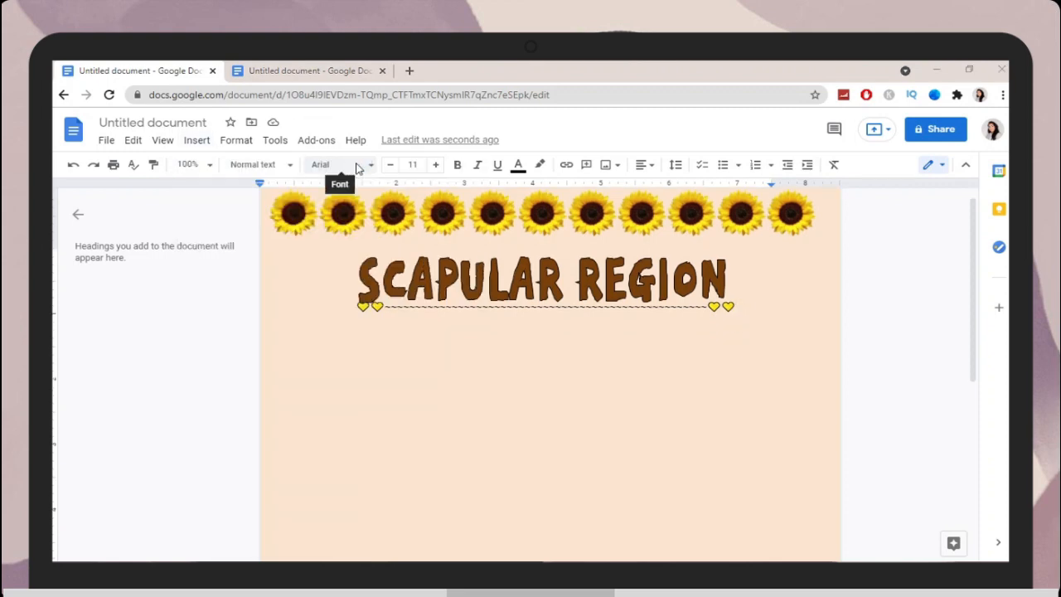
{"action": "scroll", "coordinate": [345, 272], "scroll_direction": "down", "scroll_amount": 1}
{"action": "left_click", "coordinate": [377, 264]}
{"action": "left_click", "coordinate": [412, 363]}
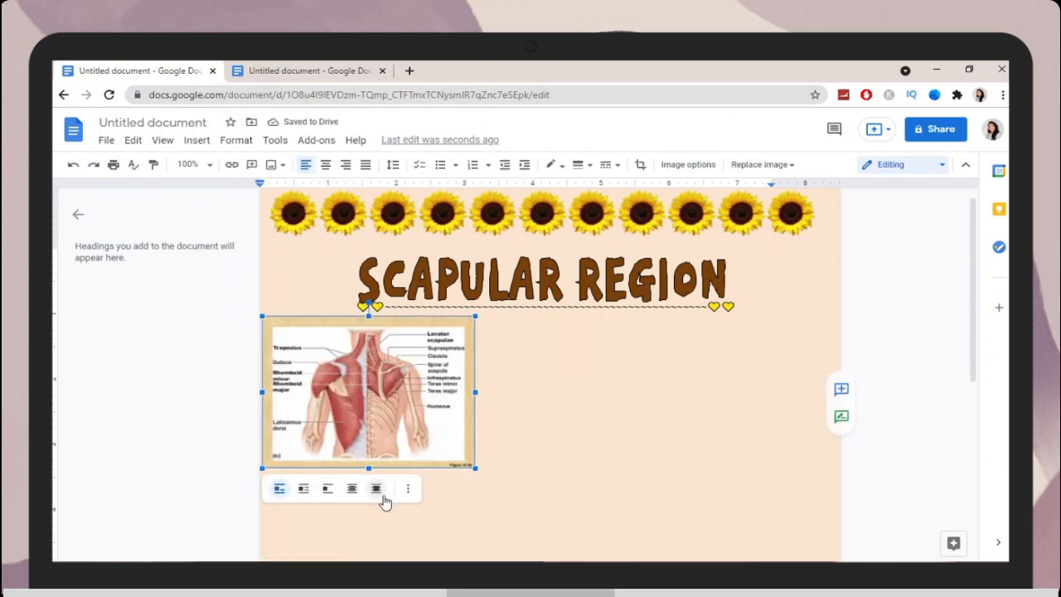
- Set the anatomy image in front of text, move it to the right side below the title, and crop off its beige border
{"action": "left_click", "coordinate": [376, 488]}
{"action": "left_click_drag", "start_coordinate": [369, 408], "coordinate": [739, 406]}
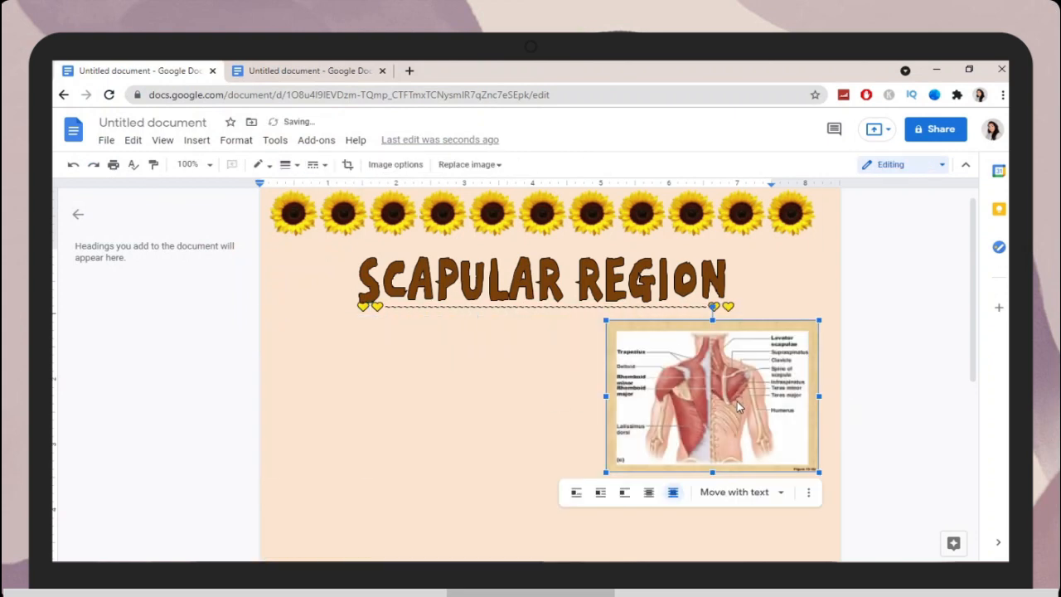
{"action": "left_click", "coordinate": [348, 165]}
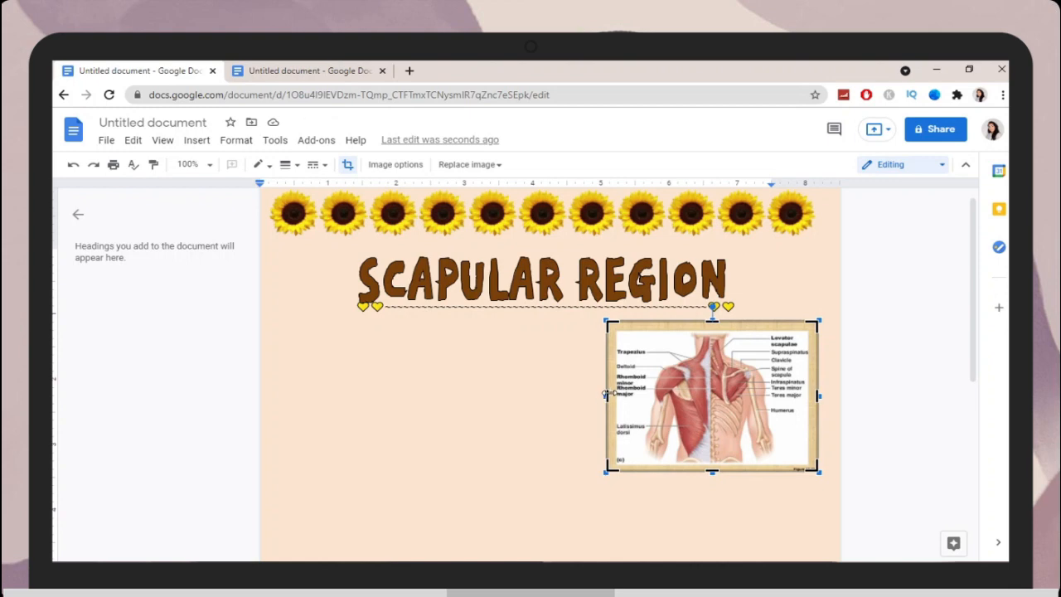
{"action": "left_click_drag", "start_coordinate": [620, 395], "coordinate": [618, 396]}
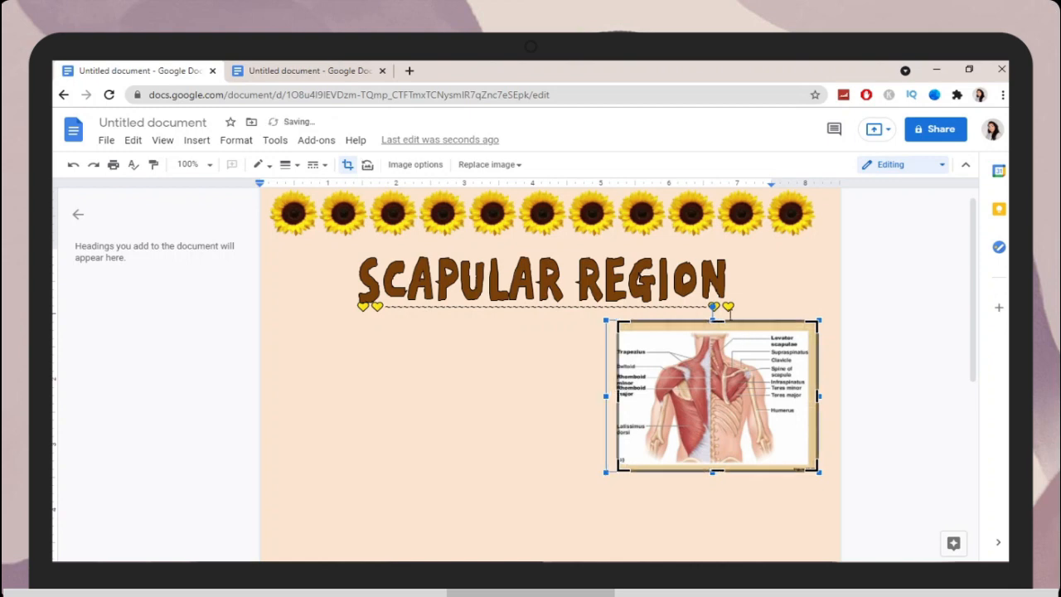
{"action": "left_click_drag", "start_coordinate": [714, 322], "coordinate": [715, 332]}
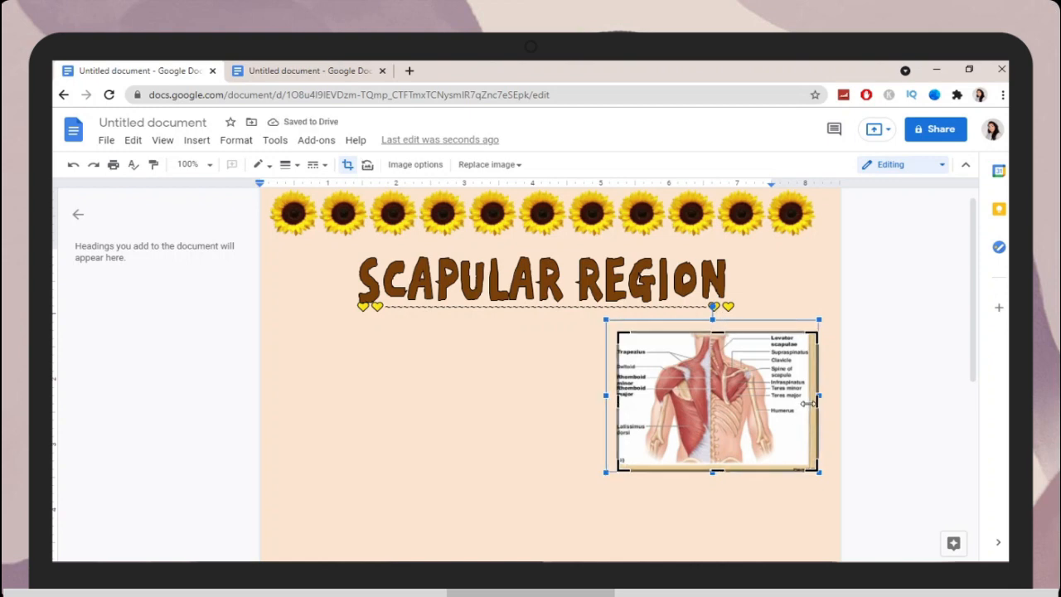
{"action": "left_click_drag", "start_coordinate": [808, 404], "coordinate": [806, 405]}
{"action": "left_click_drag", "start_coordinate": [711, 463], "coordinate": [711, 458]}
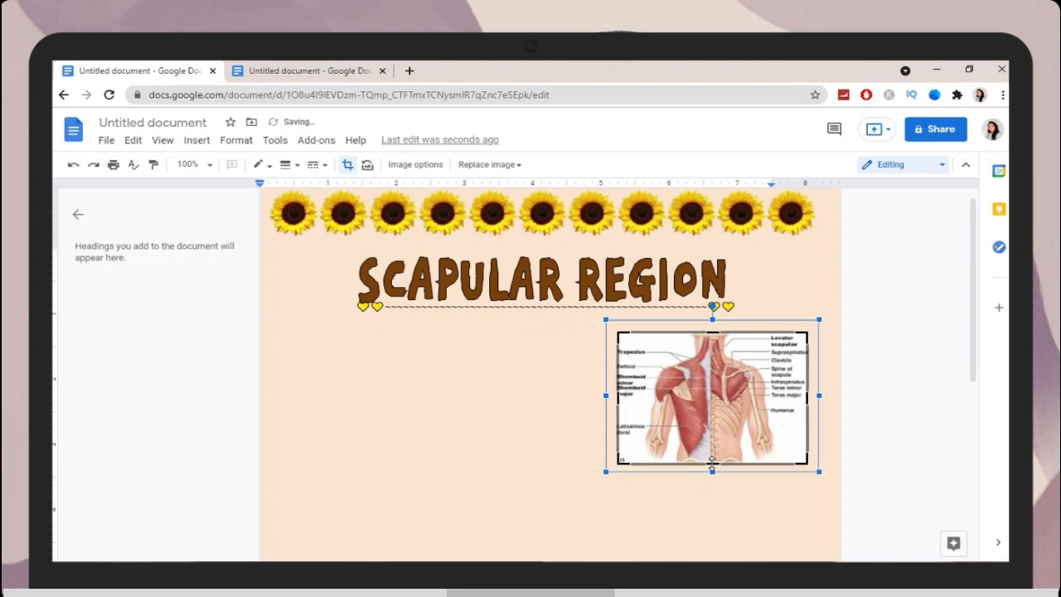
{"action": "left_click", "coordinate": [869, 440]}
- Start a Heading 1 line below the heart divider with a sunflower special character, searching for "SUNFLOWER"
{"action": "left_click", "coordinate": [261, 164]}
{"action": "left_click", "coordinate": [308, 345]}
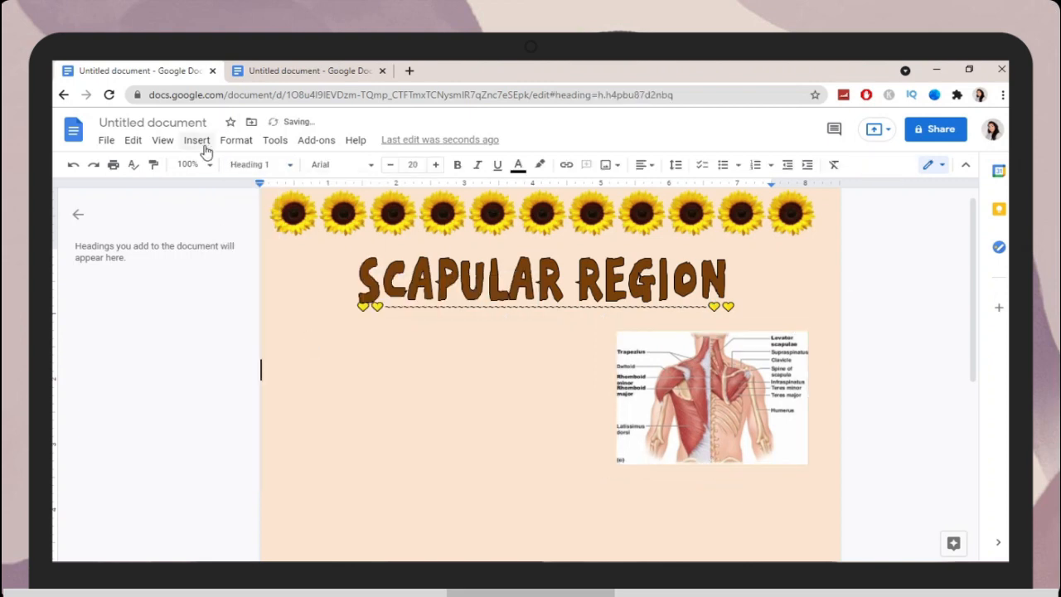
{"action": "left_click", "coordinate": [197, 140]}
{"action": "left_click", "coordinate": [260, 328]}
{"action": "left_click", "coordinate": [595, 353]}
{"action": "type", "text": "SUNFLOWER"}
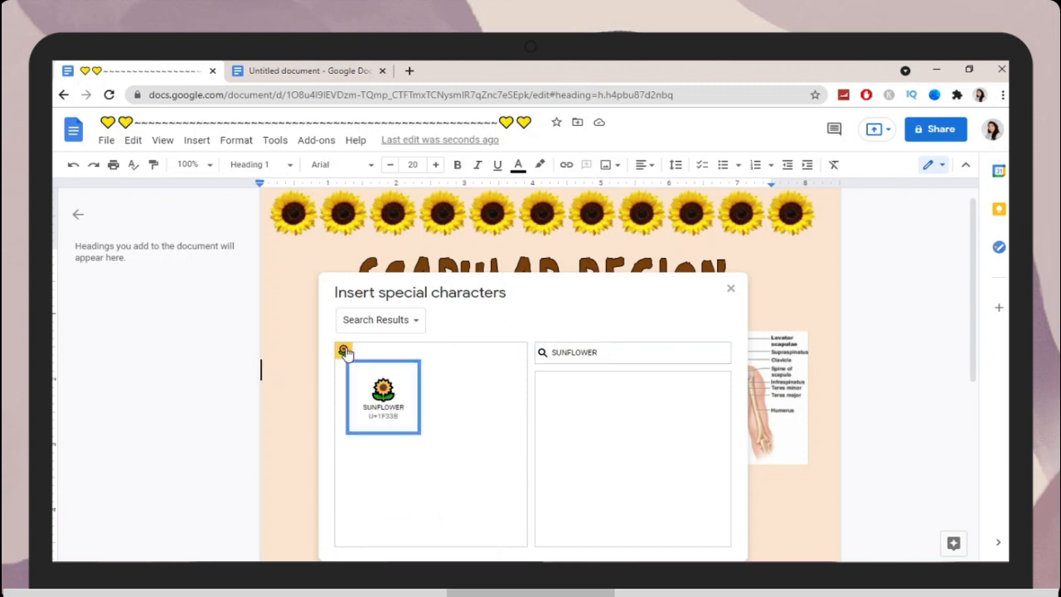
{"action": "left_click", "coordinate": [343, 350]}
{"action": "left_click", "coordinate": [731, 289]}
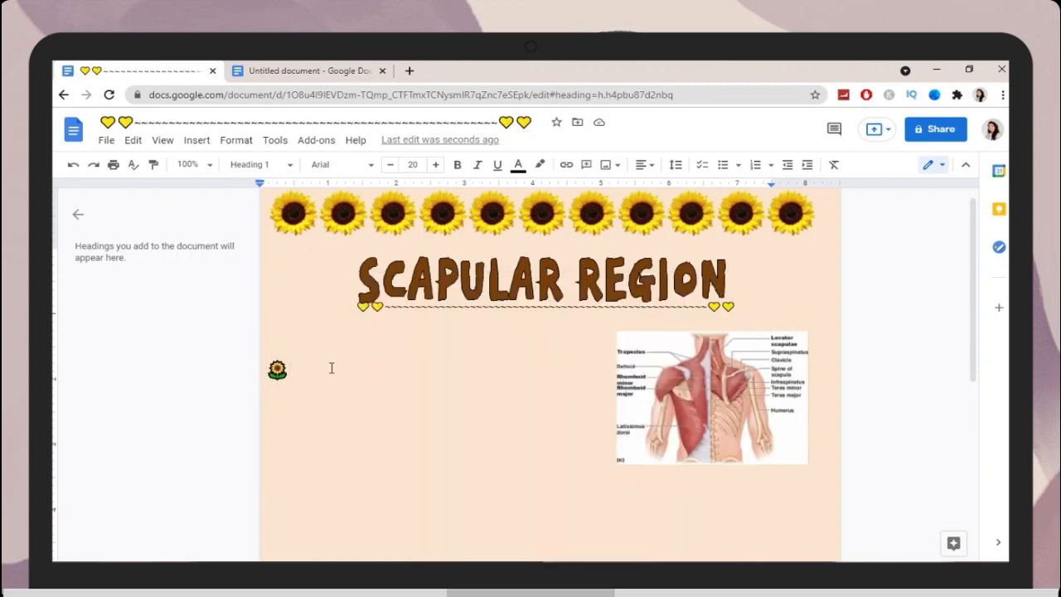
- Set the heading font to Impact and write "Surface Landmarks" after the sunflower
{"action": "left_click", "coordinate": [364, 169]}
{"action": "left_click", "coordinate": [330, 242]}
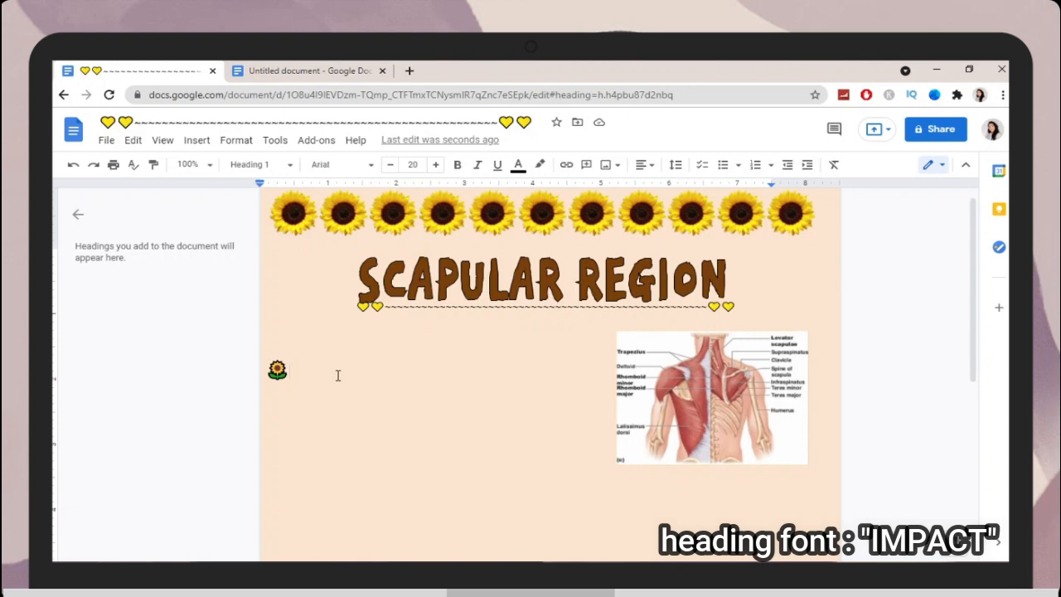
{"action": "left_click", "coordinate": [341, 164]}
{"action": "left_click", "coordinate": [340, 241]}
{"action": "type", "text": "s"}
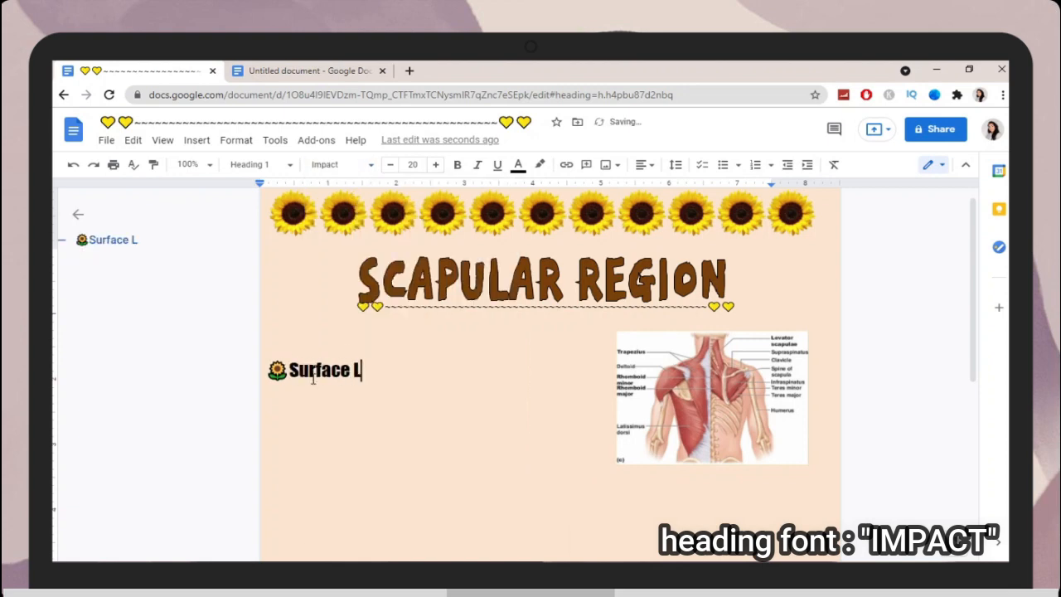
- Make the "Surface Landmarks" heading text bold and underlined
{"action": "left_click_drag", "start_coordinate": [440, 370], "coordinate": [308, 370]}
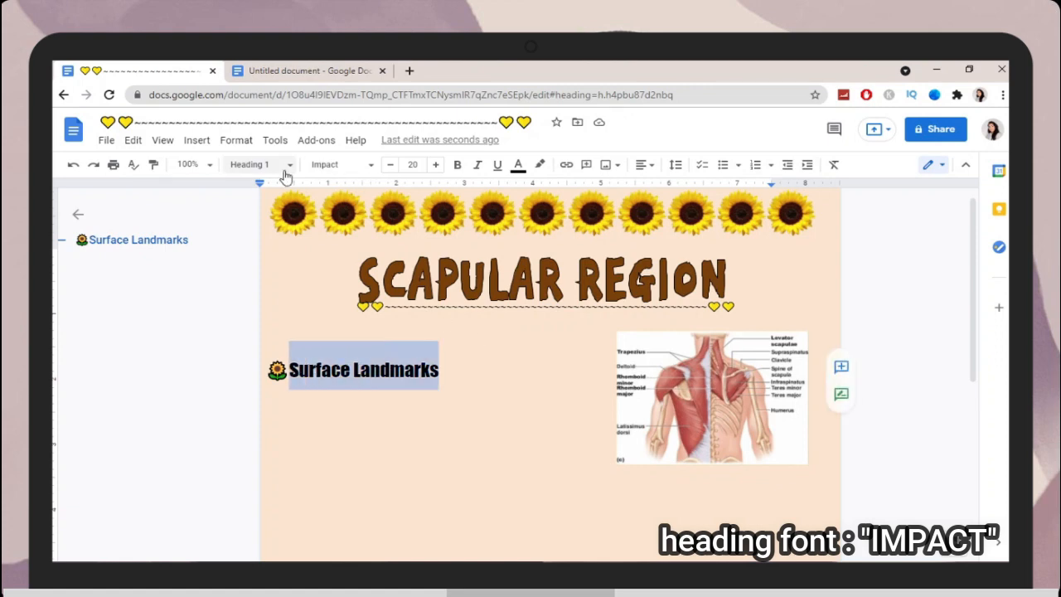
{"action": "left_click", "coordinate": [458, 165]}
{"action": "key", "text": "ctrl+u"}
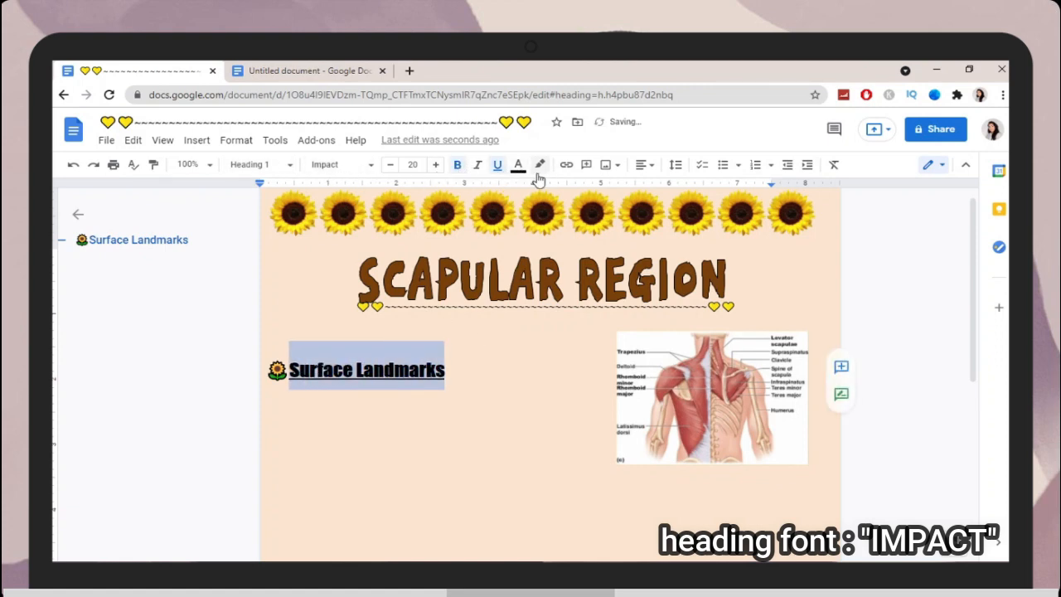
- Try a brown text color on the "Surface Landmarks" heading
{"action": "left_click", "coordinate": [518, 164]}
{"action": "left_click", "coordinate": [554, 305]}
{"action": "left_click", "coordinate": [458, 374]}
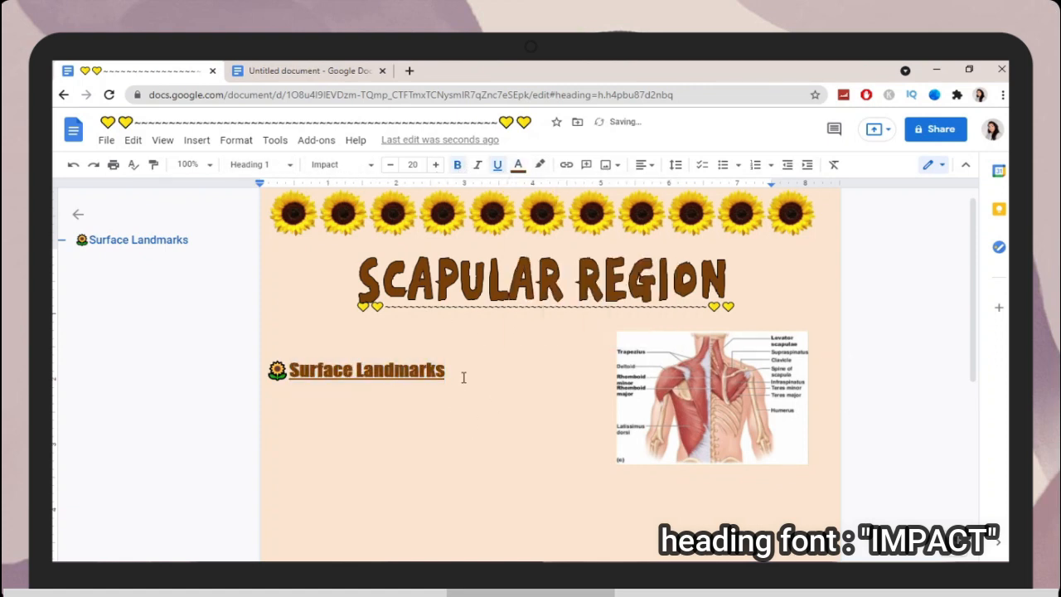
- Set the "Surface Landmarks" text color to black and give it a pale blue highlight
{"action": "key", "text": "ctrl+shift+Left"}
{"action": "key", "text": "ctrl+shift+Left"}
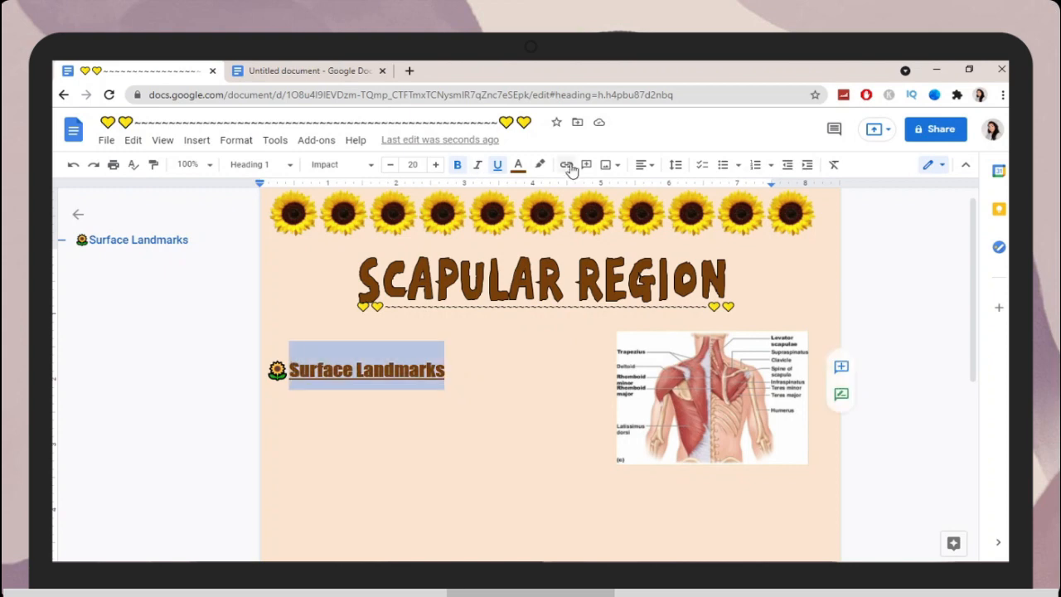
{"action": "left_click", "coordinate": [518, 164]}
{"action": "left_click", "coordinate": [524, 188]}
{"action": "left_click", "coordinate": [539, 164]}
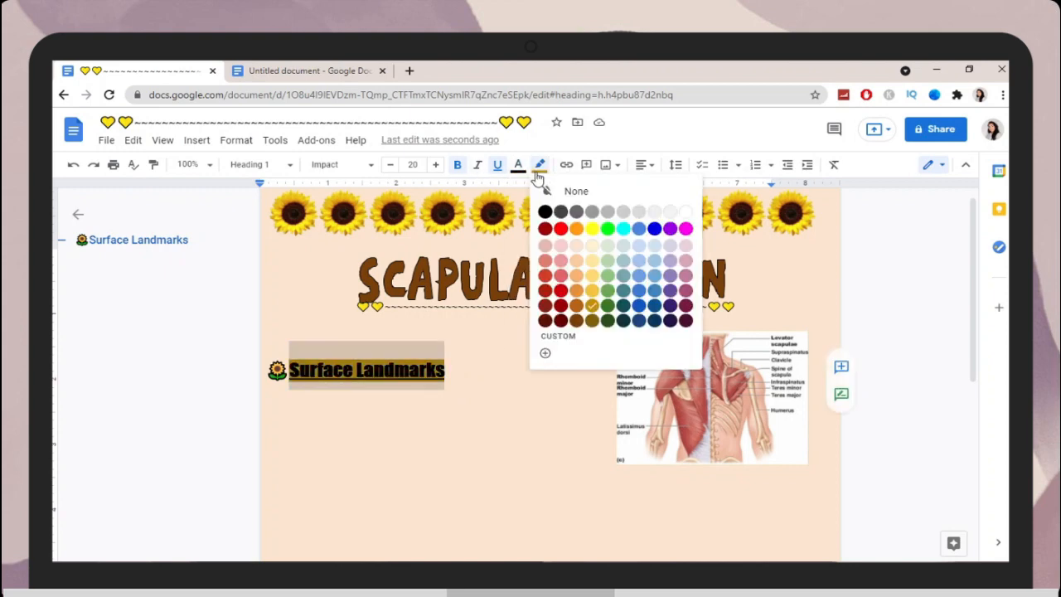
{"action": "left_click", "coordinate": [623, 248]}
{"action": "left_click", "coordinate": [365, 405]}
- Rejoin the first bullet's text at "lateral borders" and break its line after "inferior" instead
{"action": "scroll", "coordinate": [278, 360], "scroll_direction": "down", "scroll_amount": 1}
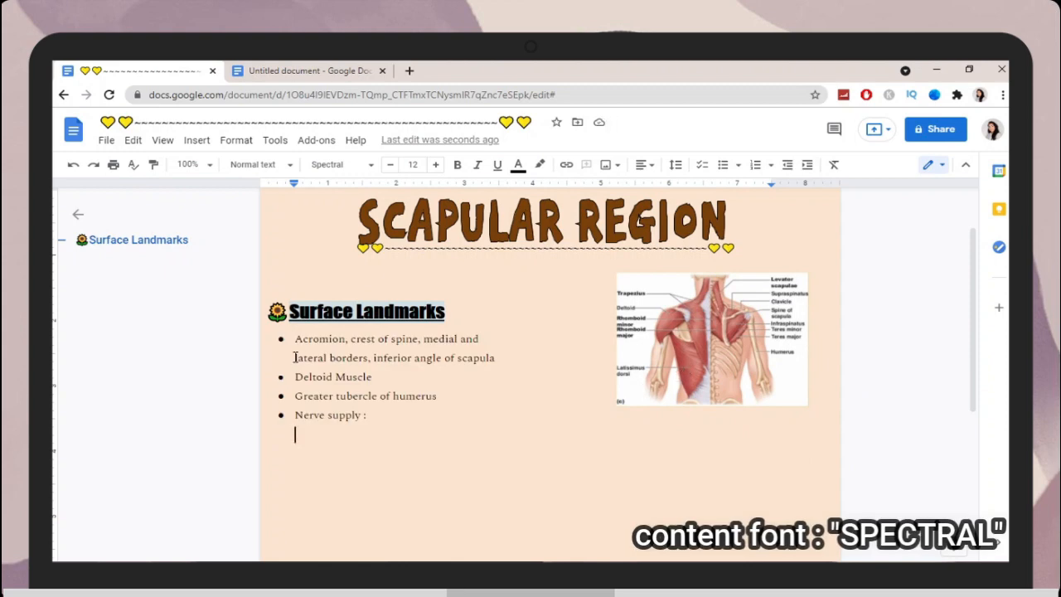
{"action": "left_click", "coordinate": [294, 357]}
{"action": "key", "text": "BackSpace"}
{"action": "left_click", "coordinate": [602, 339]}
{"action": "key", "text": "shift+Return"}
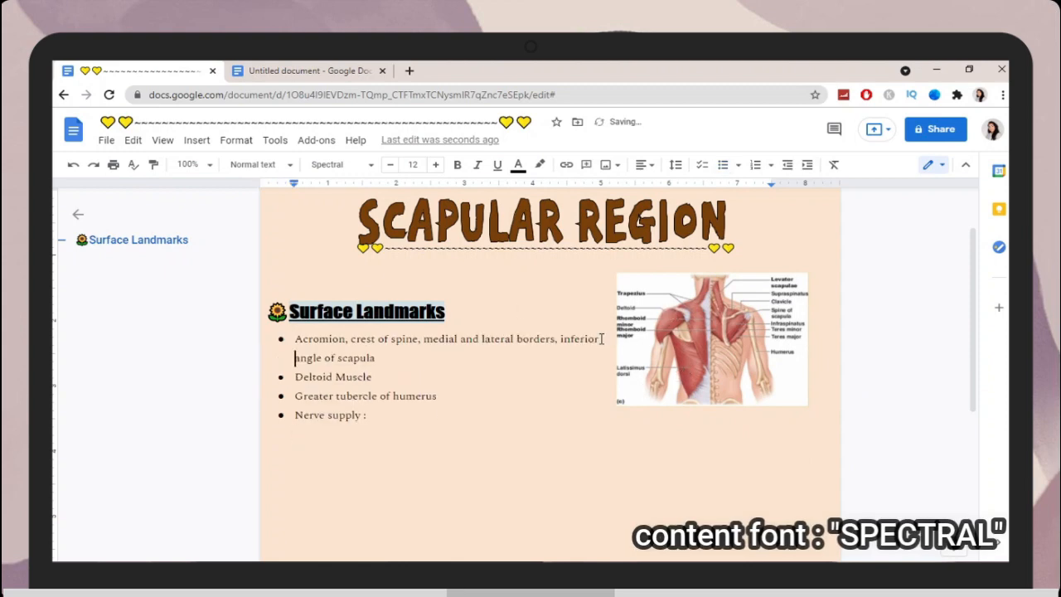
- Try to insert a blank table below the "Nerve supply :" bullet
{"action": "left_click", "coordinate": [389, 418]}
{"action": "left_click", "coordinate": [197, 140]}
{"action": "mouse_move", "coordinate": [298, 186]}
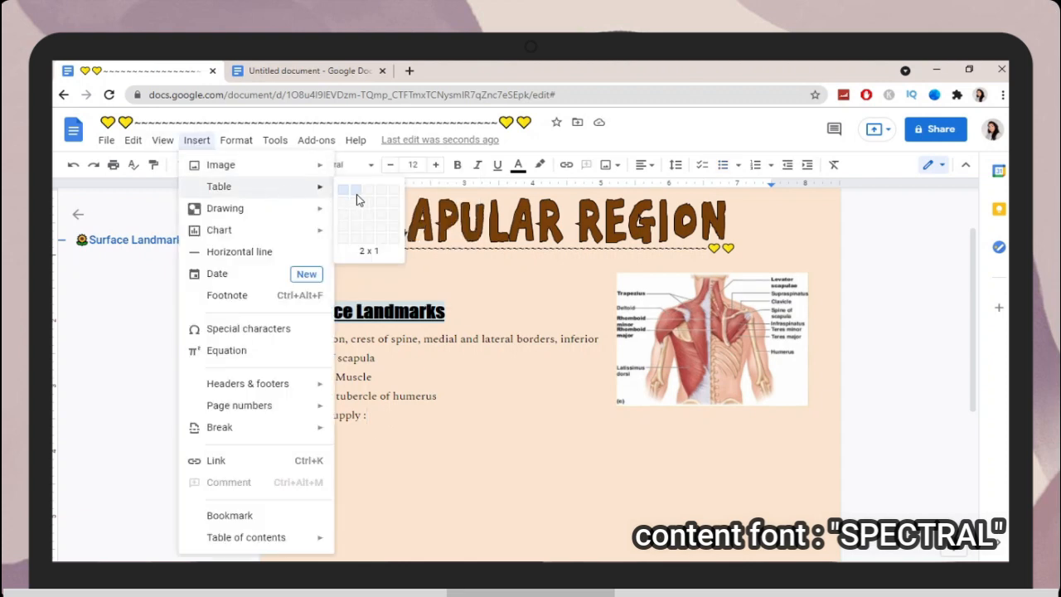
{"action": "left_click", "coordinate": [370, 222]}
{"action": "key", "text": "ctrl+z"}
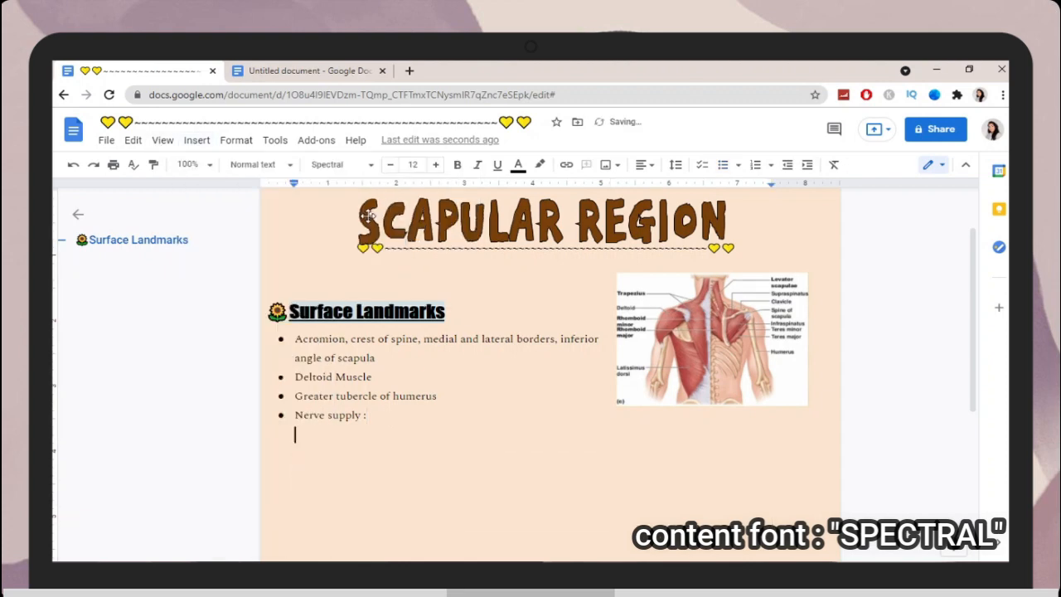
- Under Nerve supply, add a Nerve/Muscle table: Lateral Supraclavicular Nerve, Upper half of Deltoid; Upper Lateral Cutaneous Nerve, Lower half of Deltoid; Upper thoracic nerves, Scapula
{"action": "type", "text": "Nerve\tMuscle Lateral Supraclavicular Nerve\tUpper half of Deltoid Upper Lateral Cutaneous Nerve\tLower half of Deltoid Upper thoracic nerves\tScapula"}
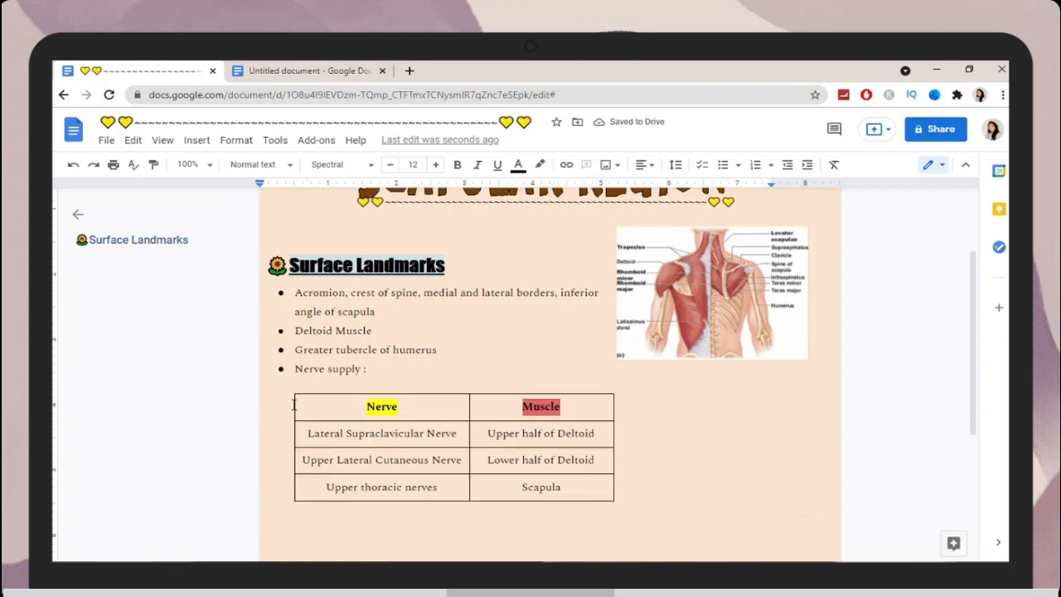
- Adjust the nerve table's outer edges and middle divider so it is wider, centered on the page, with nearly equal columns
{"action": "left_click_drag", "start_coordinate": [614, 439], "coordinate": [753, 440]}
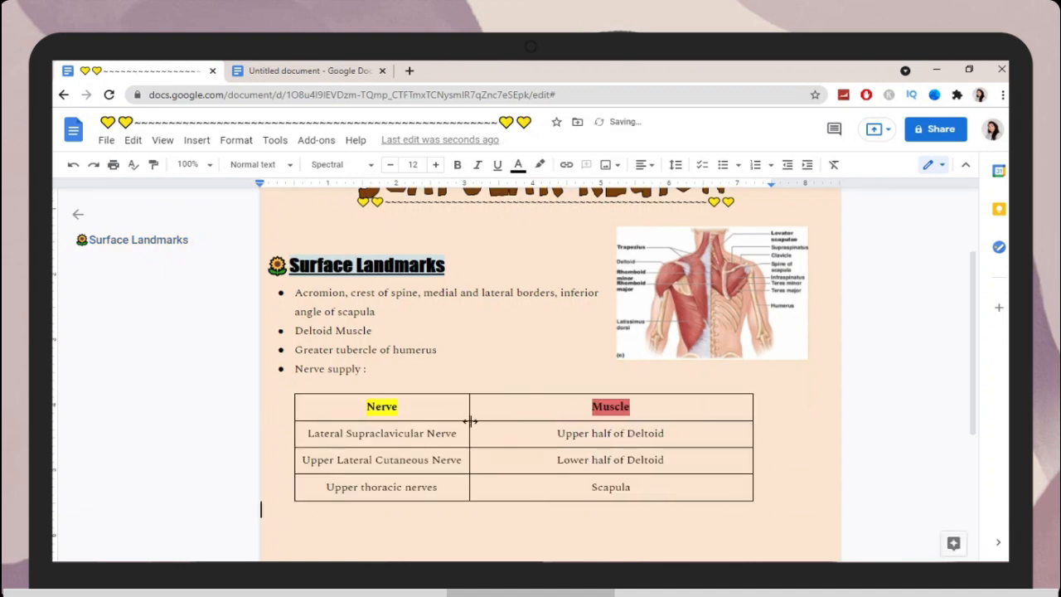
{"action": "left_click_drag", "start_coordinate": [470, 421], "coordinate": [528, 423]}
{"action": "scroll", "coordinate": [281, 407], "scroll_direction": "down", "scroll_amount": 1}
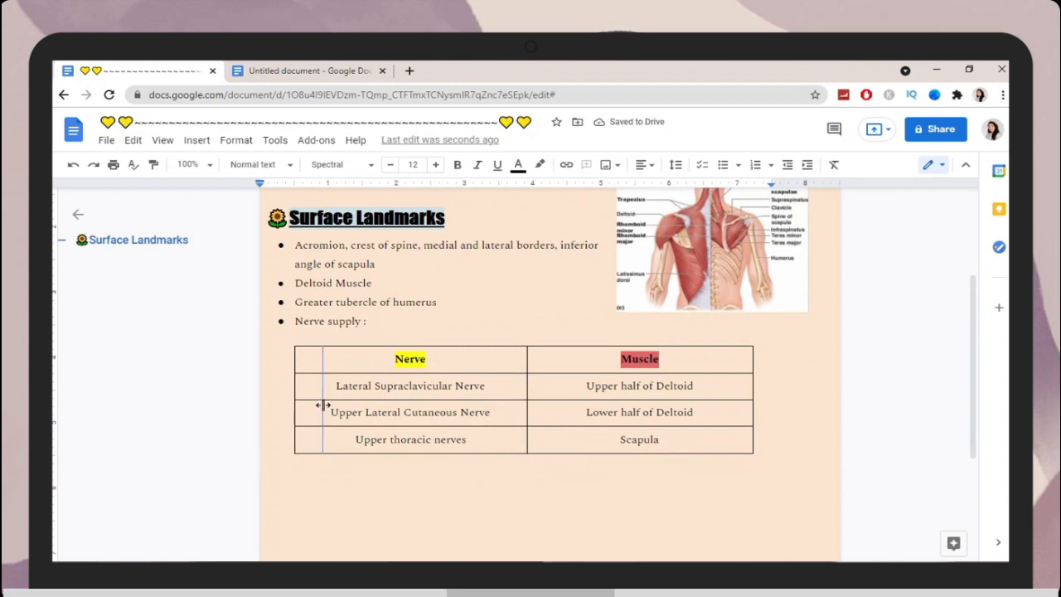
{"action": "left_click_drag", "start_coordinate": [323, 405], "coordinate": [319, 405]}
{"action": "left_click_drag", "start_coordinate": [752, 380], "coordinate": [736, 380]}
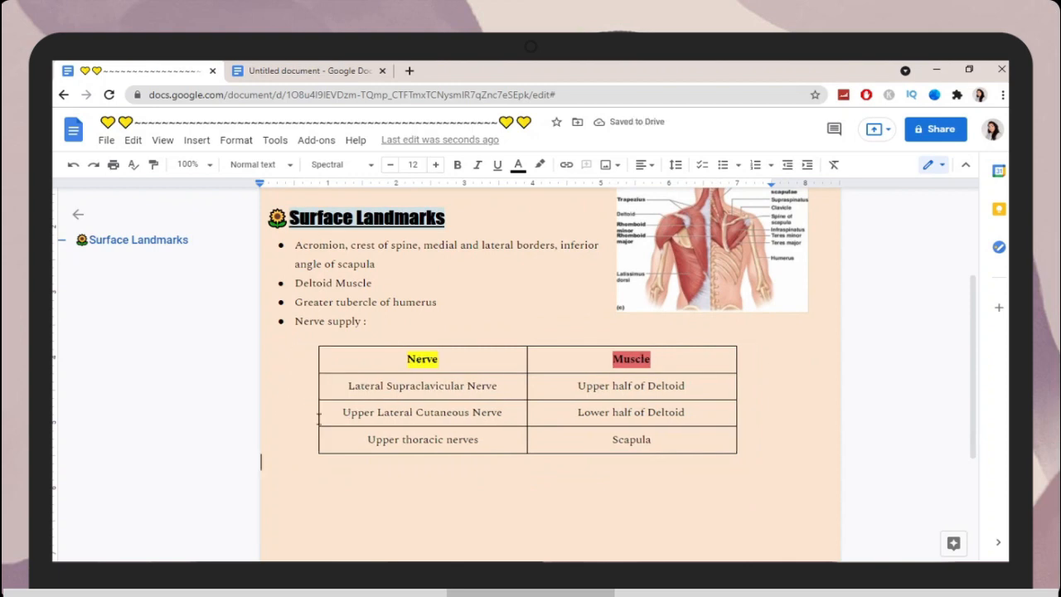
{"action": "left_click_drag", "start_coordinate": [318, 419], "coordinate": [338, 419]}
{"action": "left_click_drag", "start_coordinate": [527, 407], "coordinate": [547, 409]}
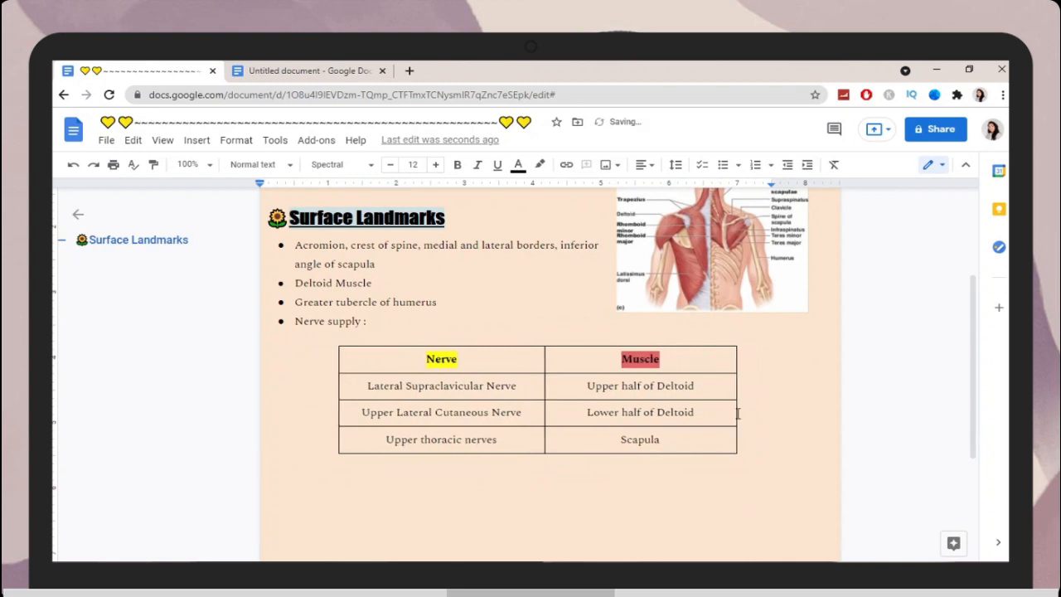
{"action": "left_click_drag", "start_coordinate": [743, 409], "coordinate": [744, 409]}
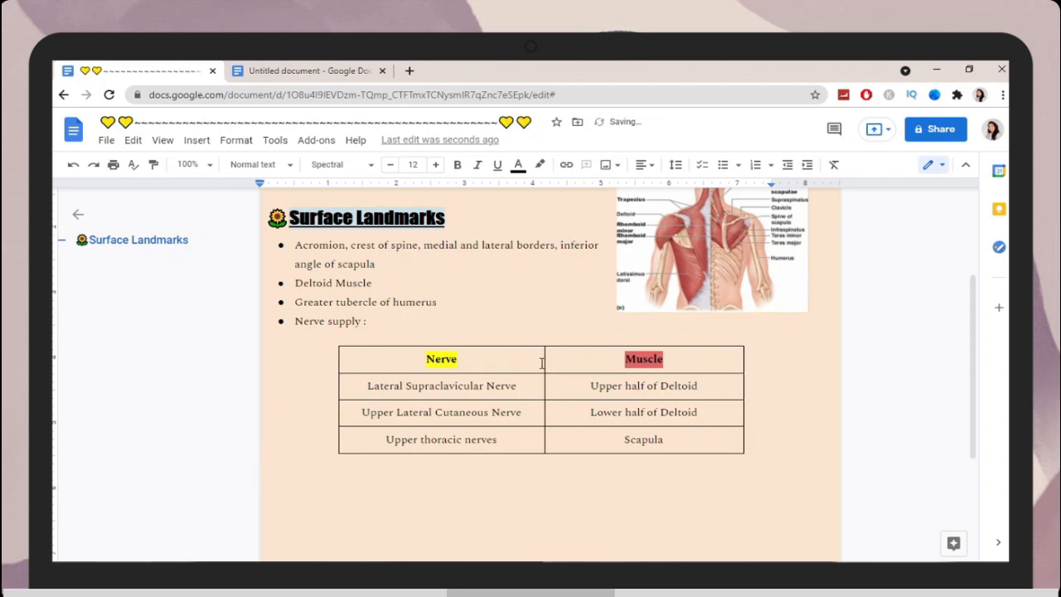
{"action": "triple_click", "coordinate": [517, 384]}
{"action": "left_click", "coordinate": [645, 164]}
{"action": "left_click", "coordinate": [609, 191]}
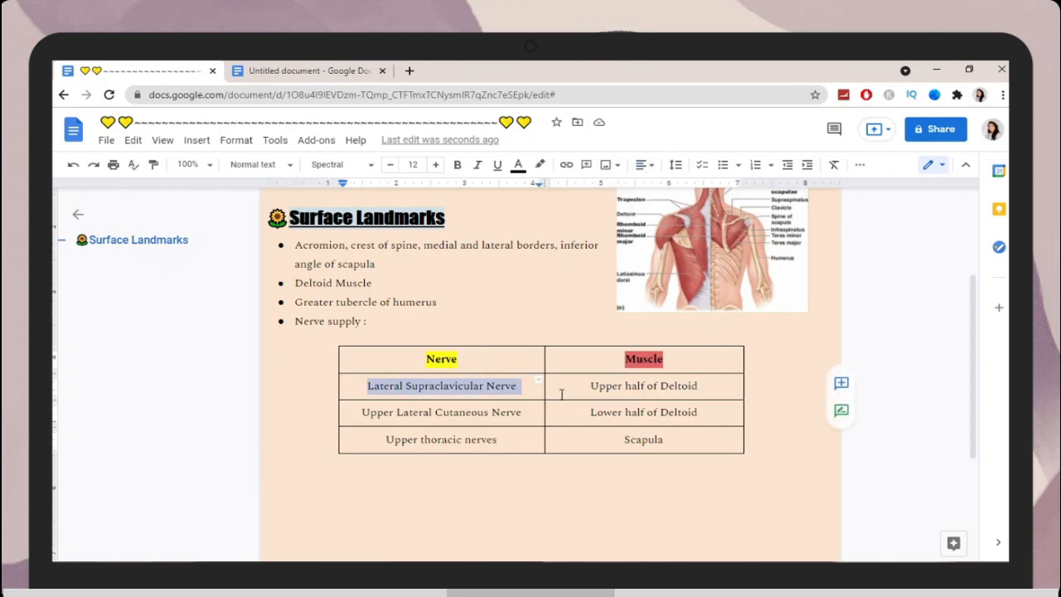
{"action": "left_click", "coordinate": [685, 435]}
{"action": "double_click", "coordinate": [455, 359]}
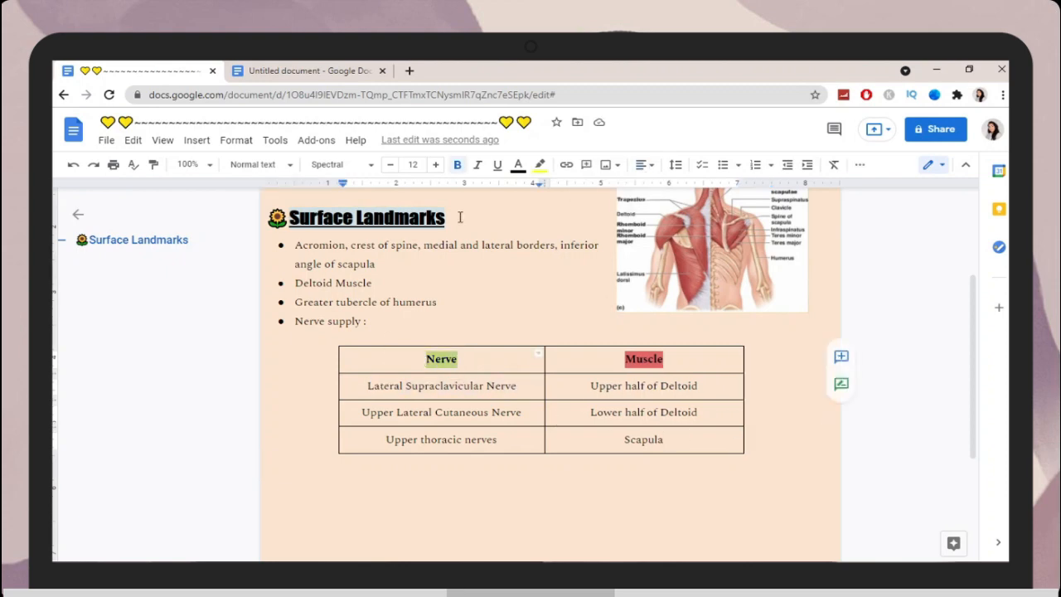
{"action": "double_click", "coordinate": [672, 364]}
{"action": "left_click", "coordinate": [691, 440]}
- Add a bulleted list below the nerve table with the items "Superficial Fascia" and "Deep Fascia"
{"action": "left_click", "coordinate": [329, 462]}
{"action": "key", "text": "Return"}
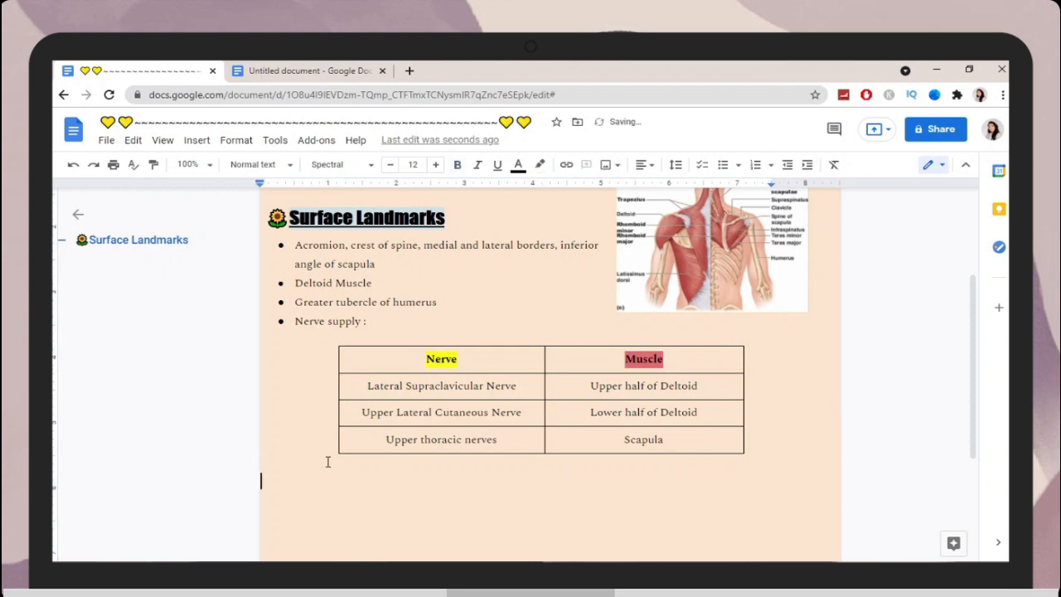
{"action": "key", "text": "ctrl+shift+8"}
{"action": "type", "text": "Superficial Fascia"}
{"action": "key", "text": "Return"}
{"action": "type", "text": "Deep Fascia"}
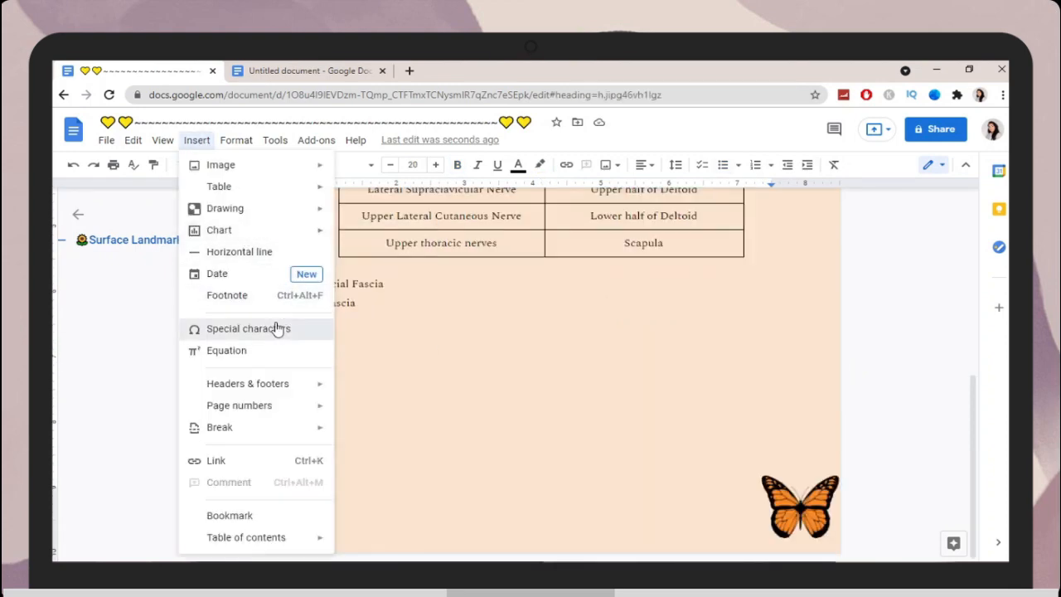
- Insert a sunflower special character on the Heading 1 line below the fascia bullets, searching for "sunflower"
{"action": "left_click", "coordinate": [280, 327]}
{"action": "left_click", "coordinate": [591, 353]}
{"action": "type", "text": "sunflower"}
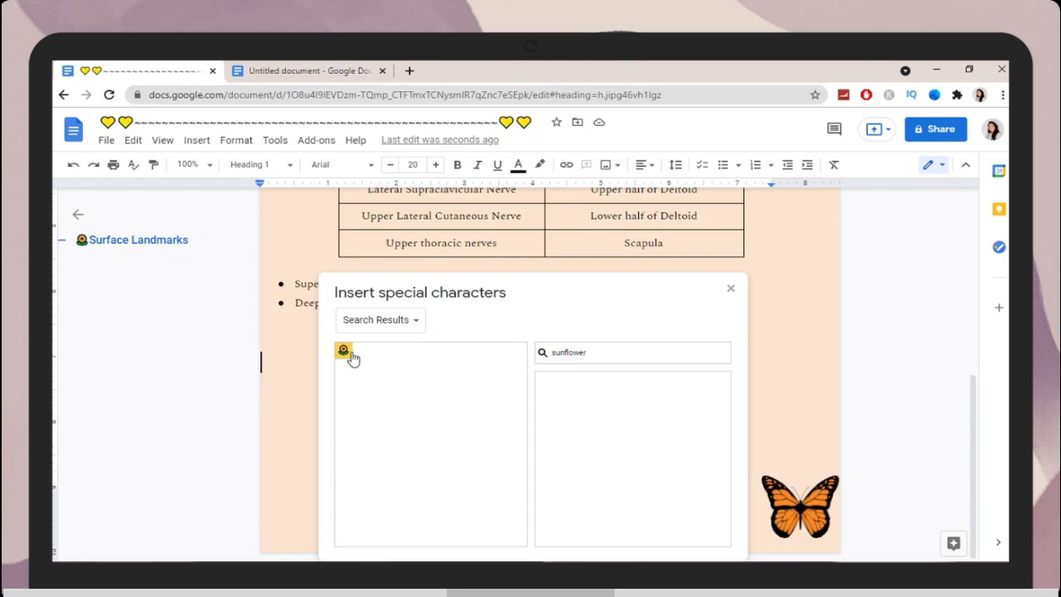
{"action": "left_click", "coordinate": [343, 350]}
{"action": "left_click", "coordinate": [730, 287]}
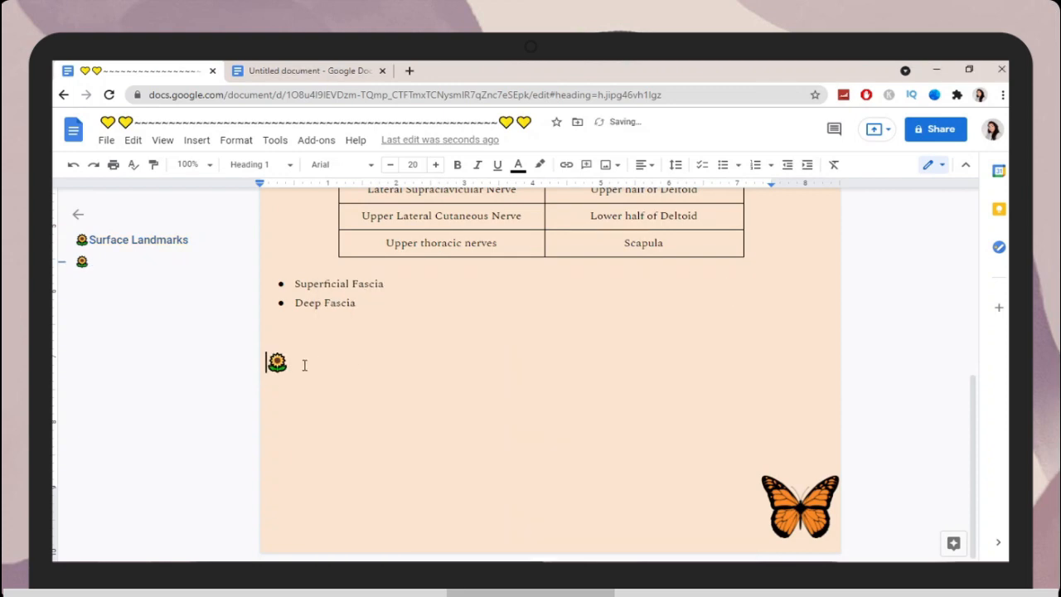
- Set the second heading's font to Impact and write "Muscles of the Scapular Region" after the sunflower
{"action": "left_click", "coordinate": [340, 164]}
{"action": "left_click", "coordinate": [362, 244]}
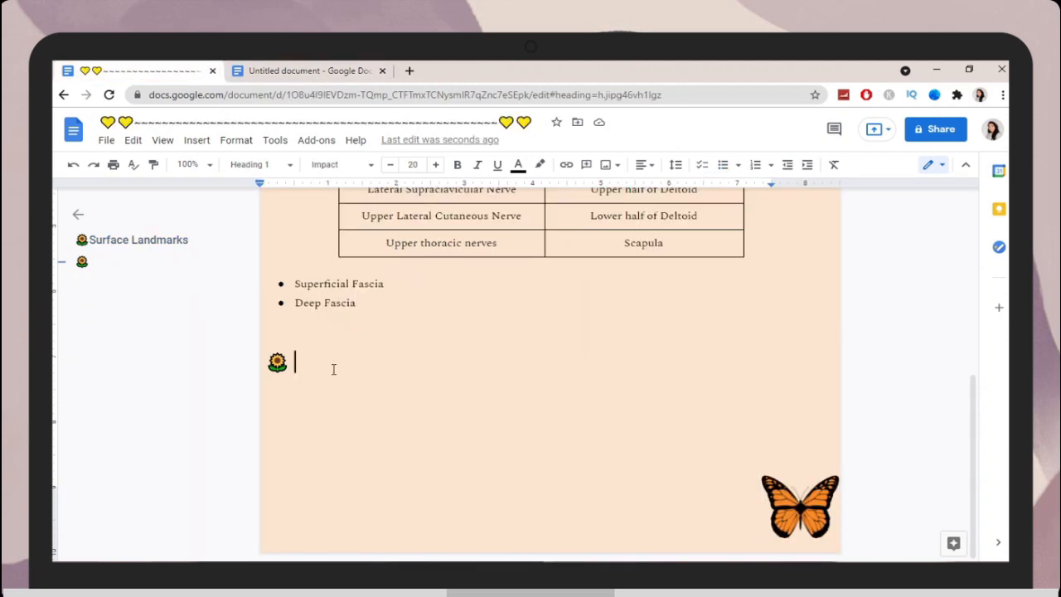
{"action": "type", "text": "Muscles"}
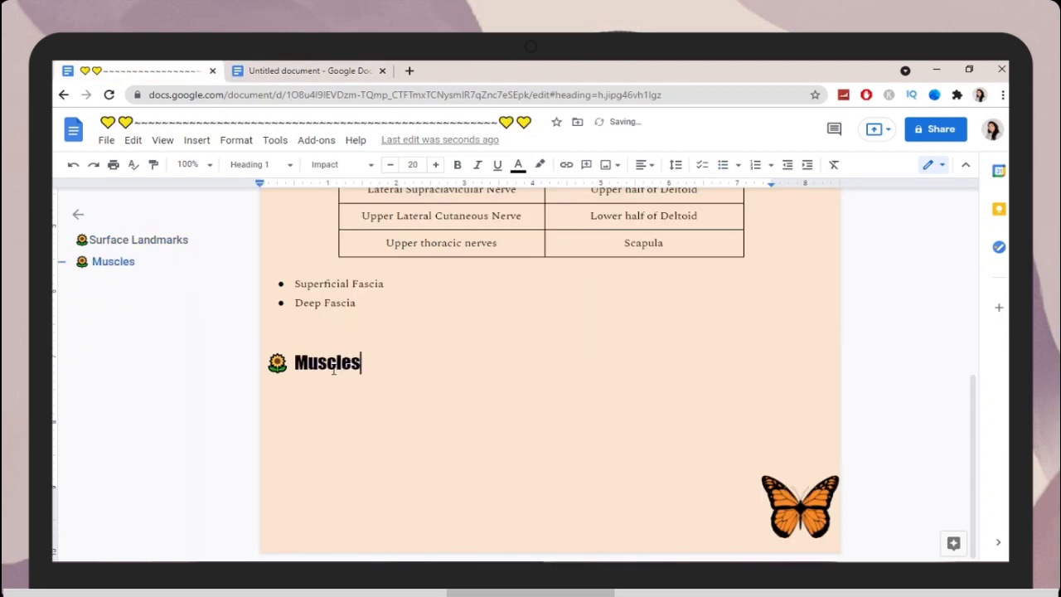
{"action": "type", "text": " od"}
{"action": "key", "text": "BackSpace"}
{"action": "type", "text": "f the Scapular Region"}
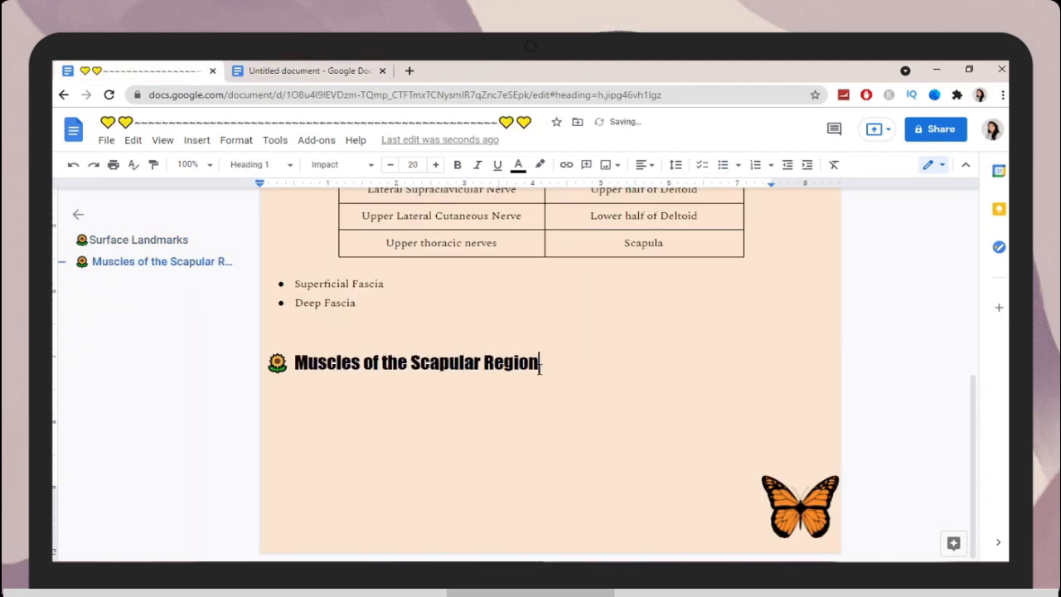
- Highlight the "Muscles of the Scapular Region" heading text in light blue and underline it
{"action": "left_click_drag", "start_coordinate": [539, 365], "coordinate": [295, 365]}
{"action": "left_click", "coordinate": [539, 164]}
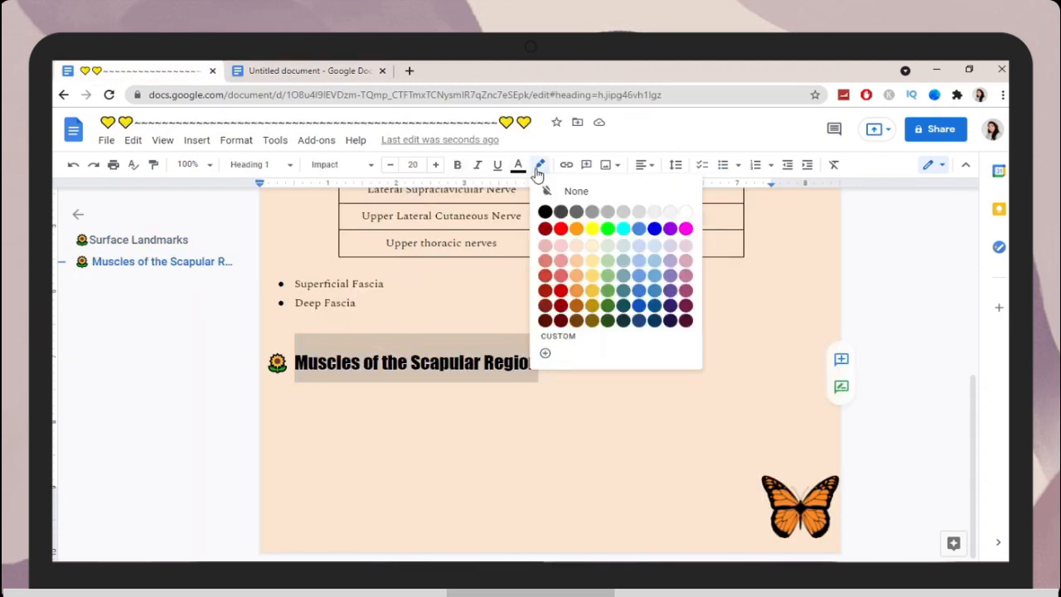
{"action": "left_click", "coordinate": [636, 250]}
{"action": "left_click", "coordinate": [498, 164]}
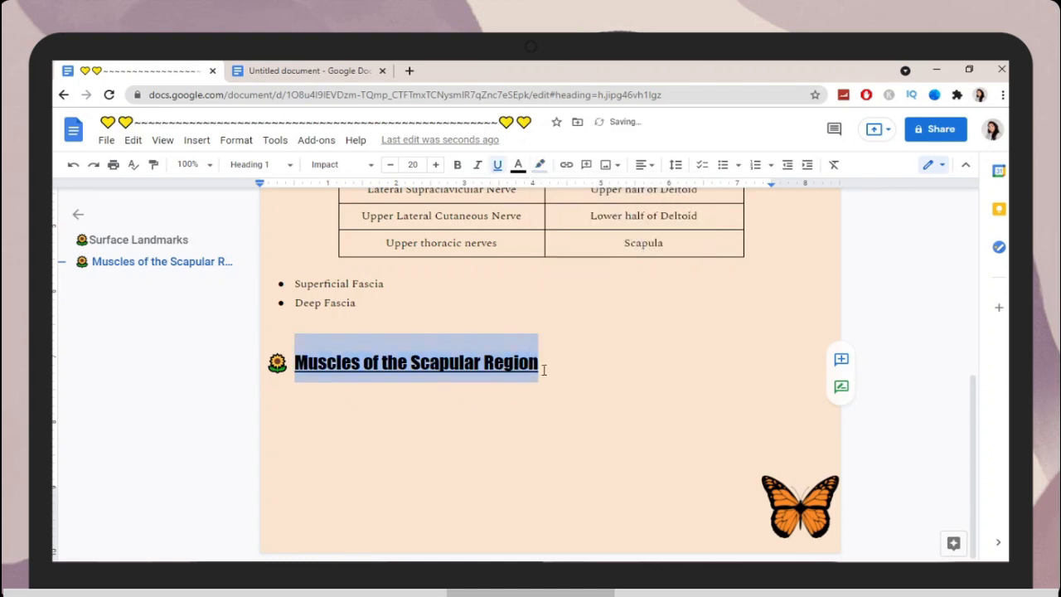
{"action": "left_click", "coordinate": [567, 357]}
{"action": "scroll", "coordinate": [556, 366], "scroll_direction": "up", "scroll_amount": 5}
{"action": "scroll", "coordinate": [555, 368], "scroll_direction": "down", "scroll_amount": 4}
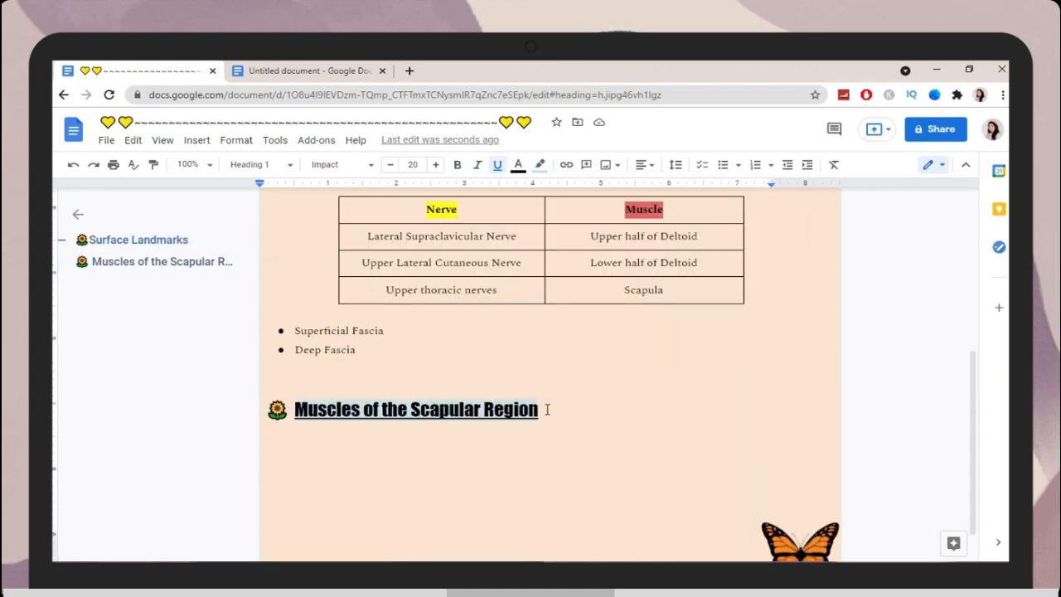
- Try bold on the "Muscles of the Scapular Region" heading and compare it with the "Surface Landmarks" heading
{"action": "left_click_drag", "start_coordinate": [547, 410], "coordinate": [295, 410]}
{"action": "left_click", "coordinate": [457, 164]}
{"action": "left_click", "coordinate": [572, 408]}
{"action": "scroll", "coordinate": [572, 408], "scroll_direction": "up", "scroll_amount": 4}
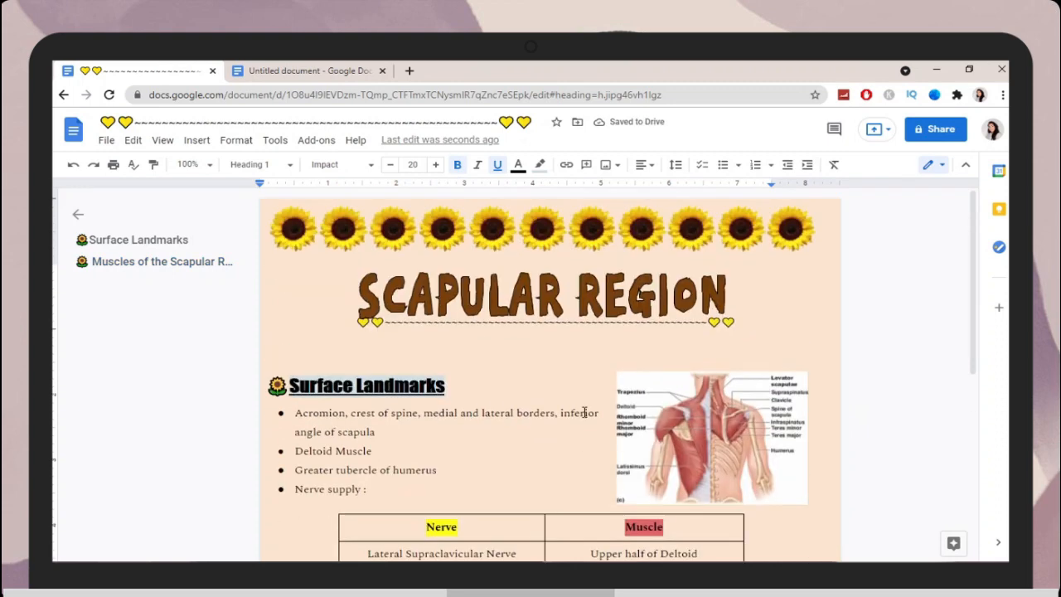
{"action": "scroll", "coordinate": [540, 320], "scroll_direction": "down", "scroll_amount": 4}
{"action": "scroll", "coordinate": [541, 320], "scroll_direction": "up", "scroll_amount": 4}
- Try bold on the "Surface Landmarks" heading
{"action": "left_click", "coordinate": [448, 293]}
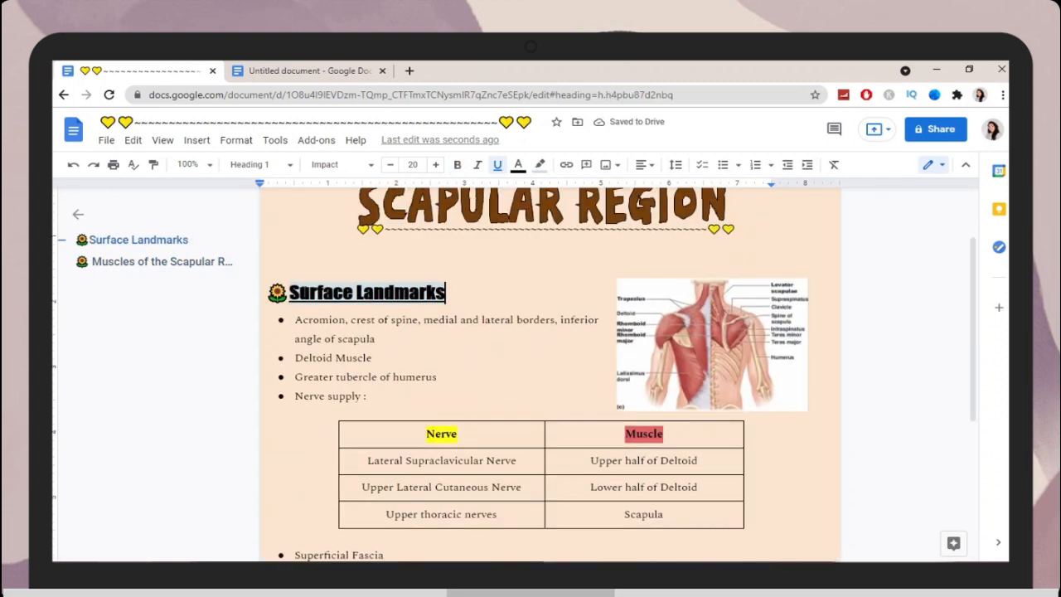
{"action": "left_click_drag", "start_coordinate": [448, 294], "coordinate": [311, 293]}
{"action": "left_click", "coordinate": [455, 296]}
{"action": "left_click_drag", "start_coordinate": [455, 296], "coordinate": [288, 293]}
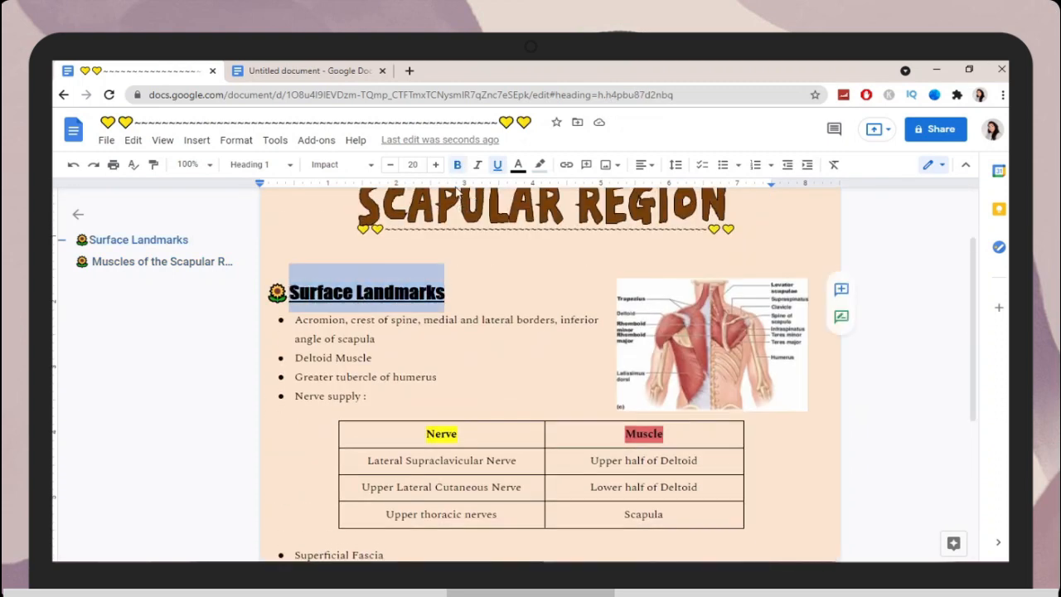
{"action": "left_click", "coordinate": [457, 164]}
{"action": "left_click", "coordinate": [463, 284]}
- Remove bold from the "Muscles of the Scapular Region" heading
{"action": "scroll", "coordinate": [474, 303], "scroll_direction": "down", "scroll_amount": 4}
{"action": "left_click_drag", "start_coordinate": [570, 364], "coordinate": [295, 362]}
{"action": "left_click", "coordinate": [456, 165]}
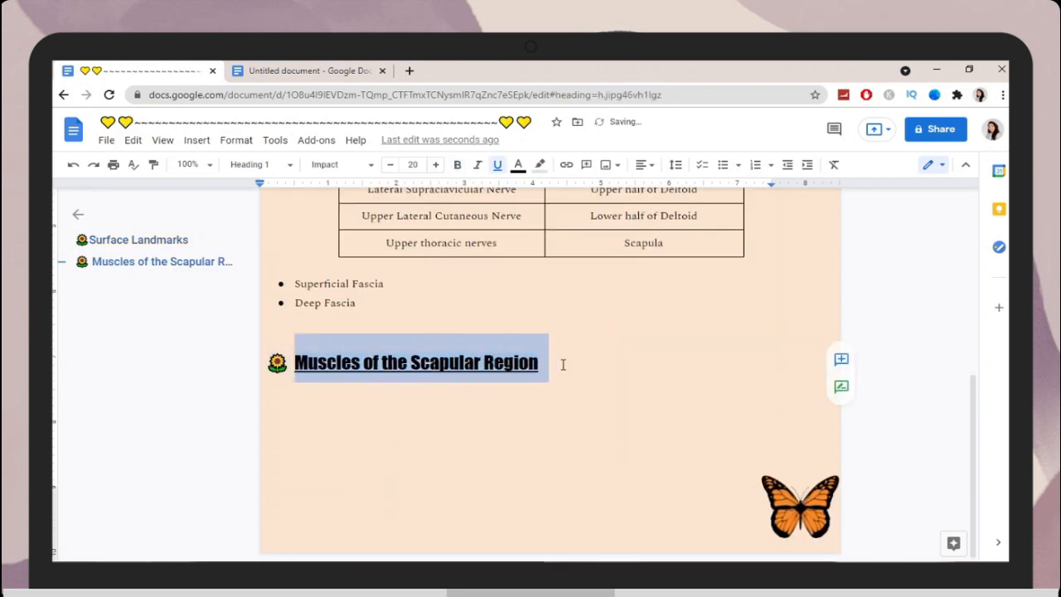
- Add a bold arrow-bulleted list under the muscles heading: Deltoid, Supraspinatus, Infraspinatus, Teres Minor, Subscapularis, Teres Major
{"action": "key", "text": "Down"}
{"action": "type", "text": "Deltoid Supraspinatus Infraspinatus Teres Minor Subscapularis Teres Major"}
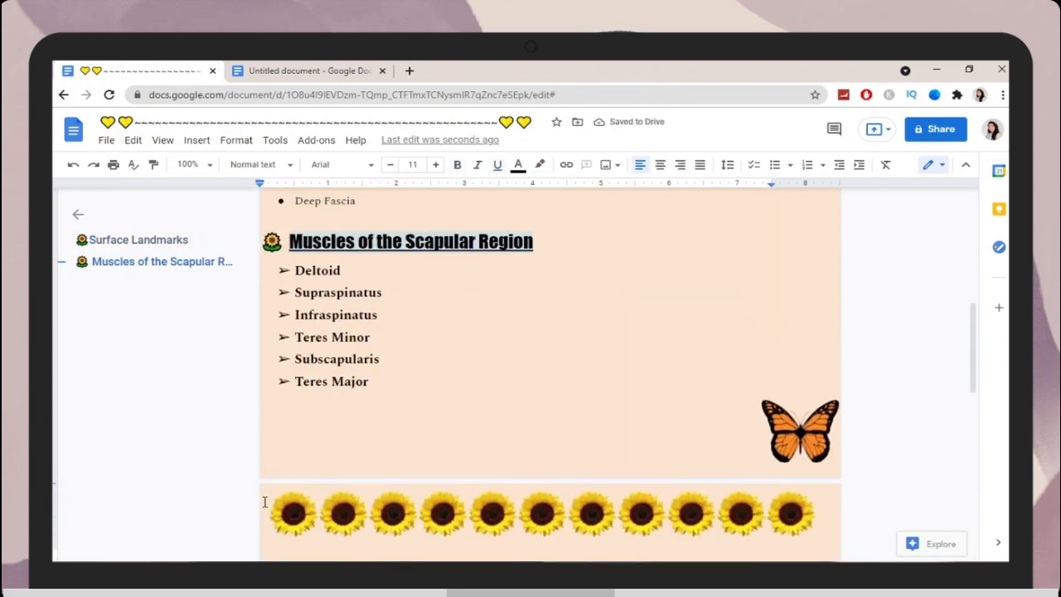
- Insert a butterfly special character on a new Heading 1 line below the next page's sunflower row, searching for "butter"
{"action": "key", "text": "Return"}
{"action": "key", "text": "Return"}
{"action": "left_click", "coordinate": [254, 165]}
{"action": "left_click", "coordinate": [297, 341]}
{"action": "left_click", "coordinate": [195, 142]}
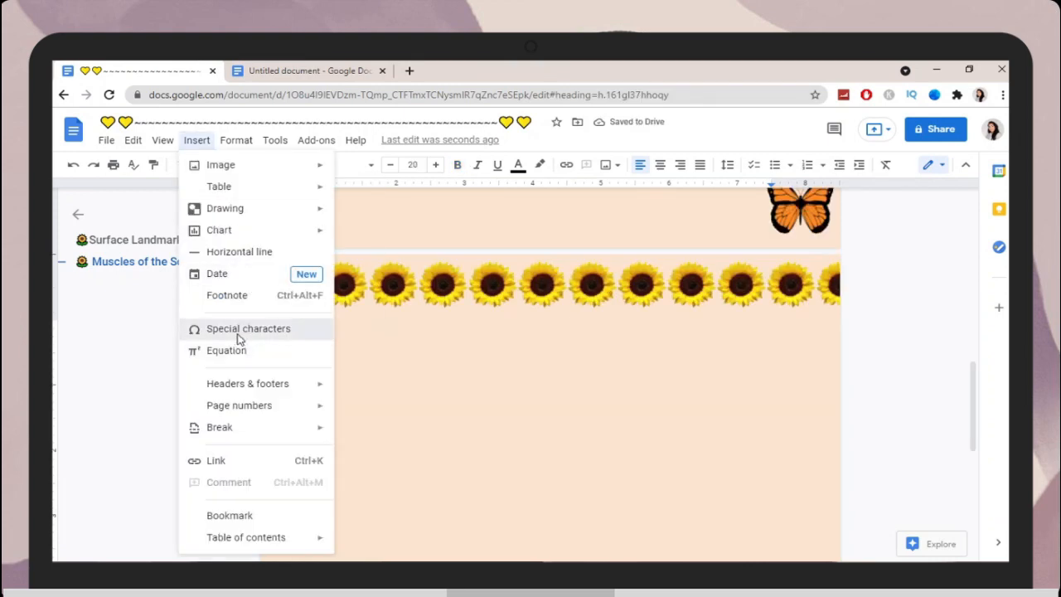
{"action": "left_click", "coordinate": [241, 329]}
{"action": "left_click", "coordinate": [564, 354]}
{"action": "type", "text": "butter"}
{"action": "left_click", "coordinate": [343, 350]}
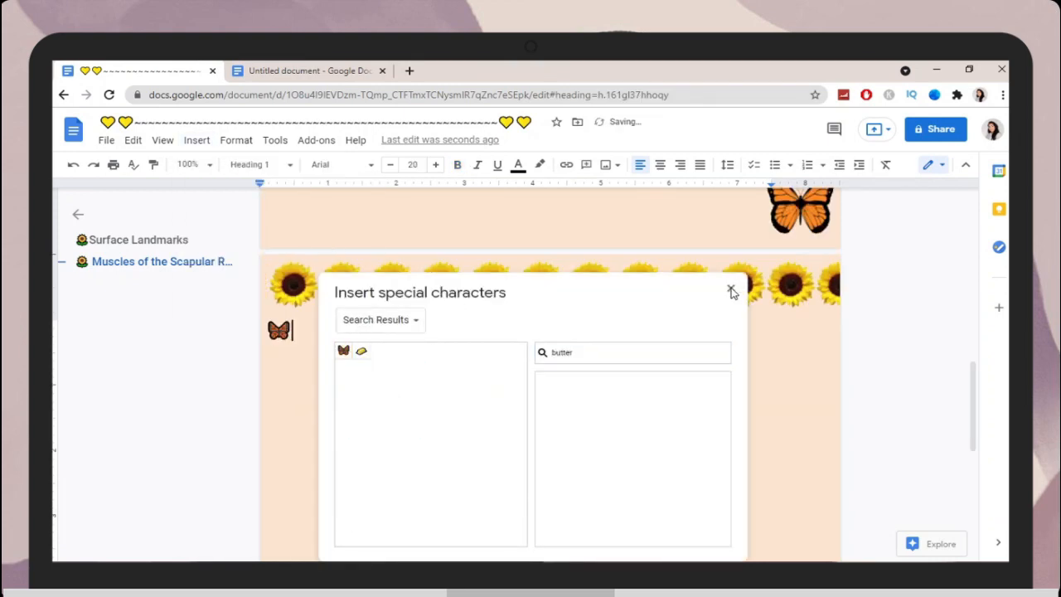
{"action": "left_click", "coordinate": [731, 290]}
- Write "DELTOID" after the butterfly and set the word's font to Impact
{"action": "type", "text": "DELTOID"}
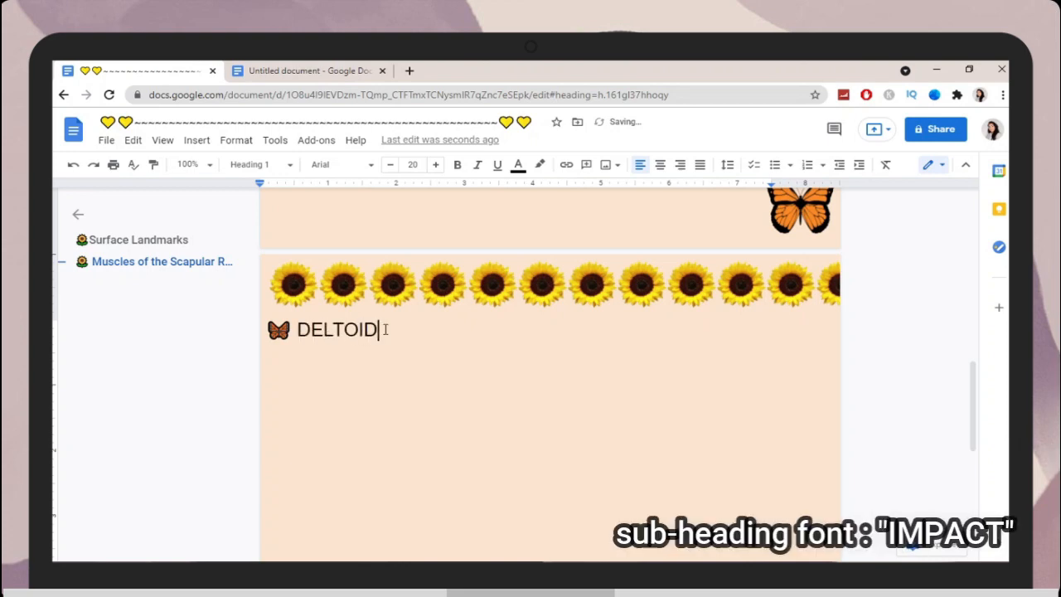
{"action": "double_click", "coordinate": [327, 331]}
{"action": "left_click", "coordinate": [340, 164]}
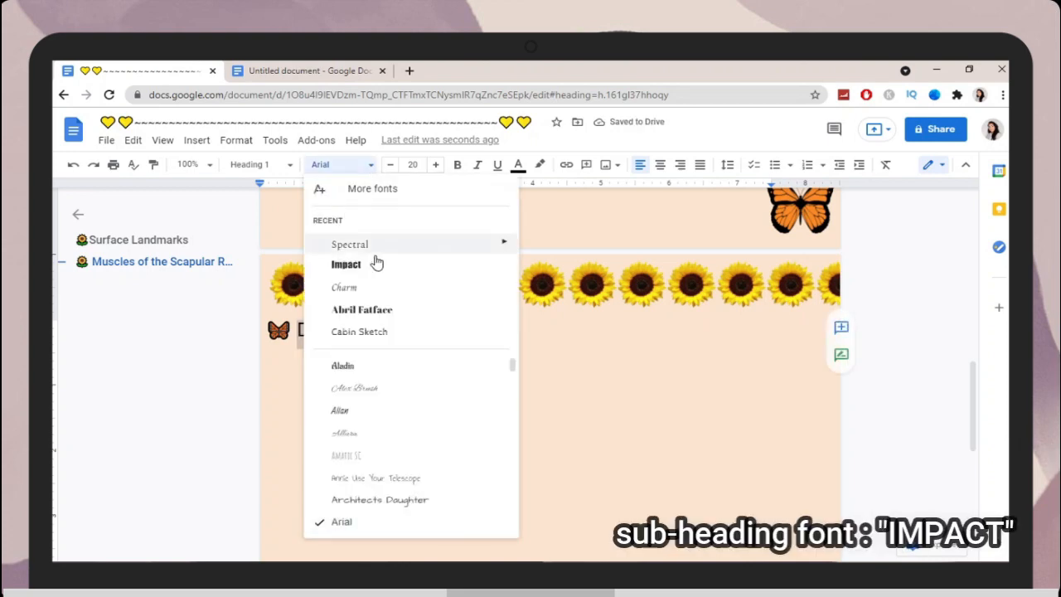
{"action": "left_click", "coordinate": [373, 264]}
- Increase the "DELTOID" heading text to size 27 and highlight it in light green
{"action": "left_click", "coordinate": [436, 164]}
{"action": "left_click", "coordinate": [436, 165]}
{"action": "left_click", "coordinate": [436, 164]}
{"action": "left_click", "coordinate": [436, 164]}
{"action": "left_click", "coordinate": [436, 164]}
{"action": "left_click", "coordinate": [436, 164]}
{"action": "left_click", "coordinate": [436, 164]}
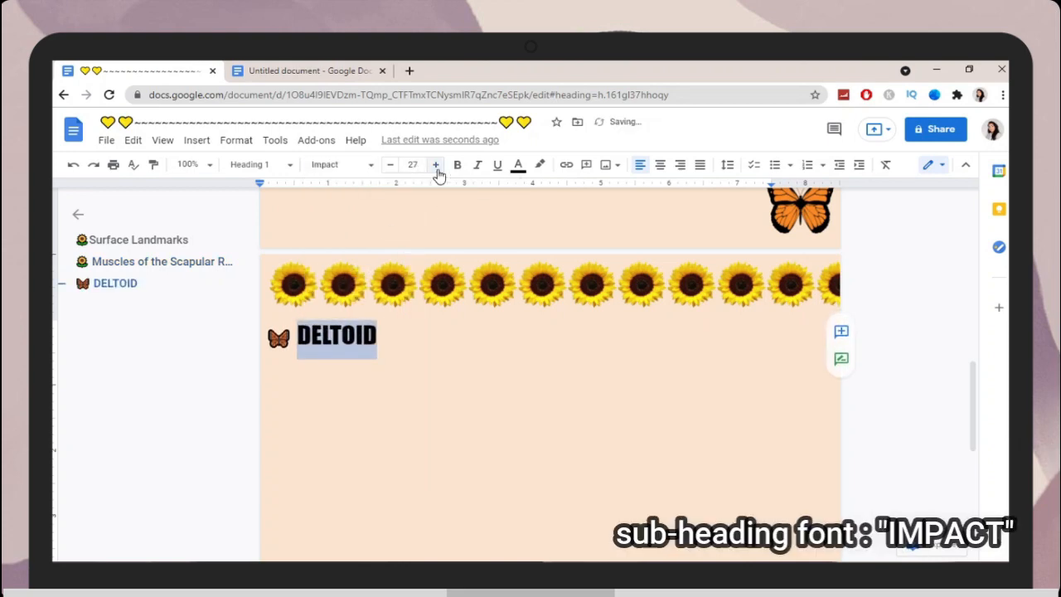
{"action": "left_click", "coordinate": [539, 165]}
{"action": "left_click", "coordinate": [601, 257]}
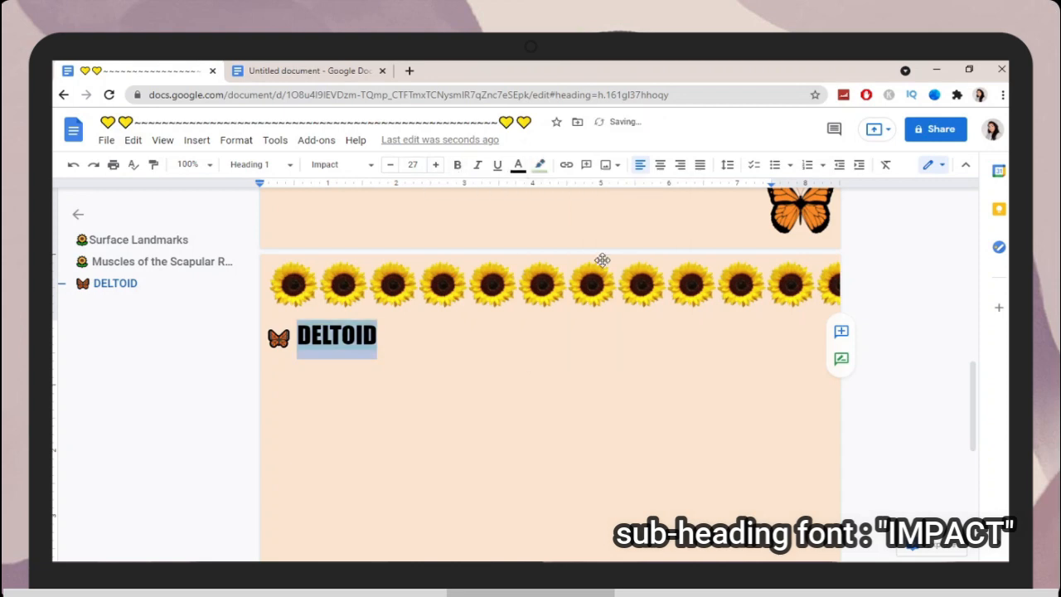
{"action": "left_click", "coordinate": [400, 341]}
- Try to insert a notepad image into a new drawing, searching for "NOTEPAD PNG" and "AESTHETIC NOTEPAD PNG"
{"action": "left_click", "coordinate": [196, 140]}
{"action": "mouse_move", "coordinate": [218, 203]}
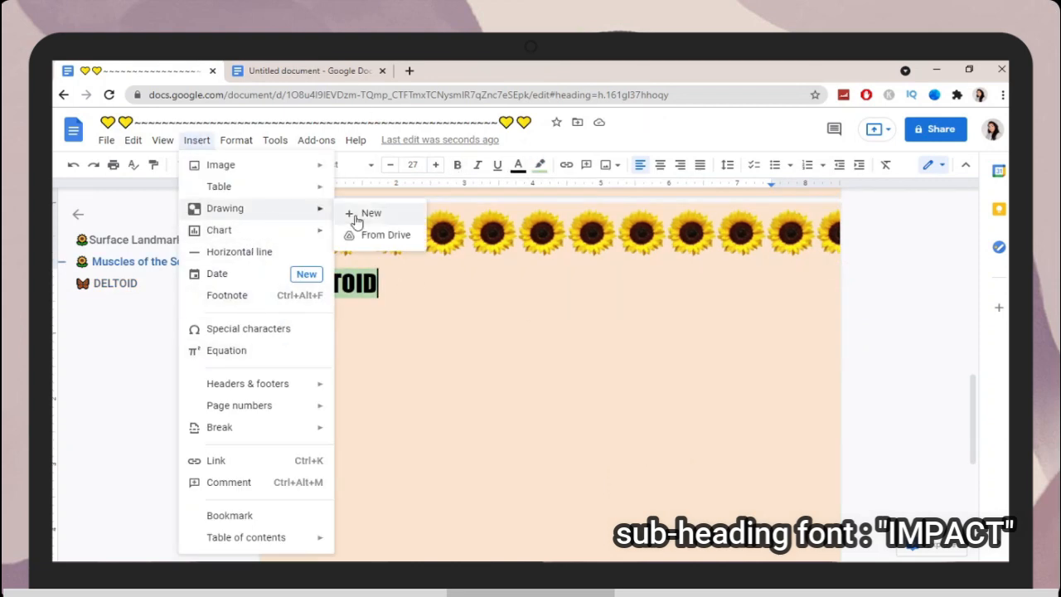
{"action": "left_click", "coordinate": [355, 217]}
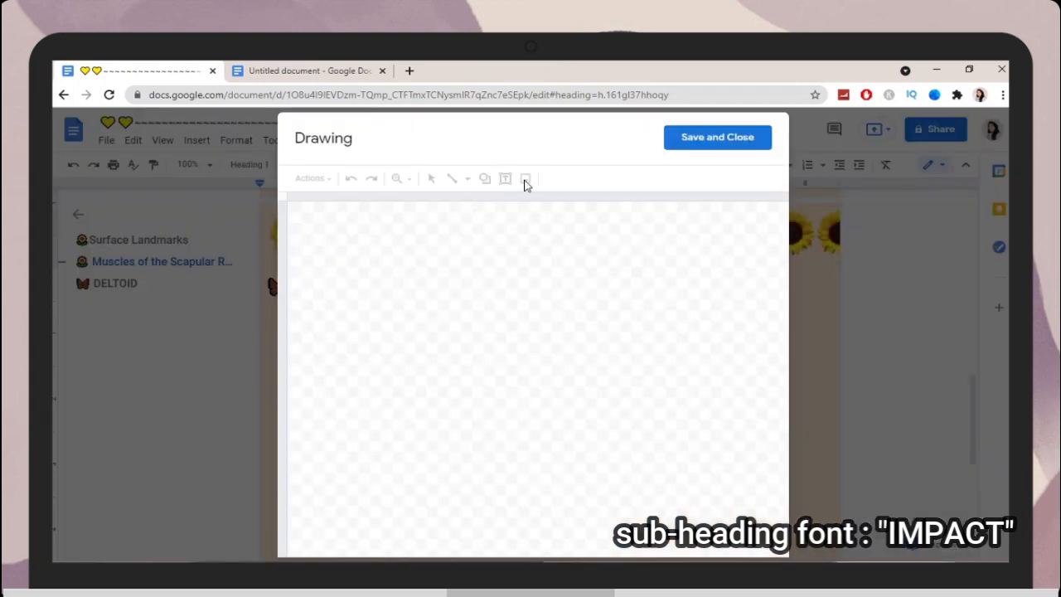
{"action": "left_click", "coordinate": [525, 180]}
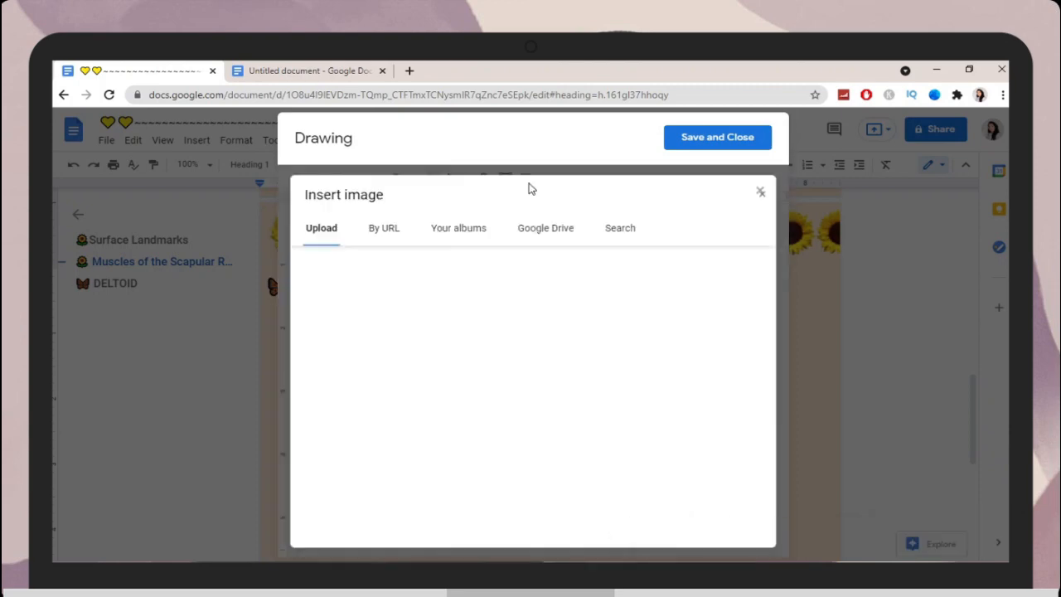
{"action": "left_click", "coordinate": [620, 228]}
{"action": "type", "text": "NOTEPAD P"}
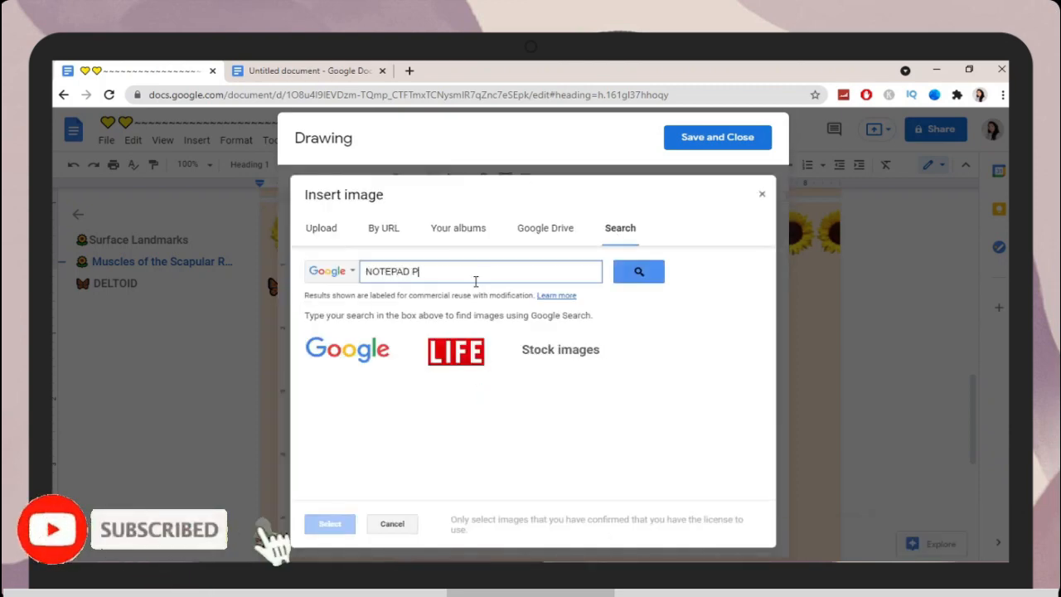
{"action": "type", "text": "NG"}
{"action": "key", "text": "Return"}
{"action": "scroll", "coordinate": [538, 377], "scroll_direction": "down", "scroll_amount": 3}
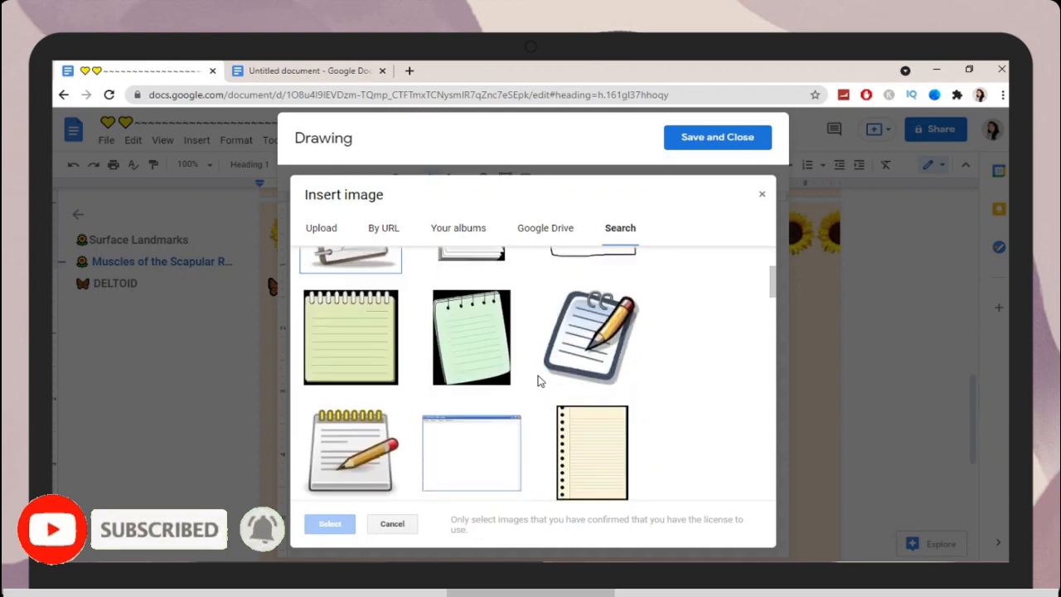
{"action": "scroll", "coordinate": [538, 380], "scroll_direction": "down", "scroll_amount": 5}
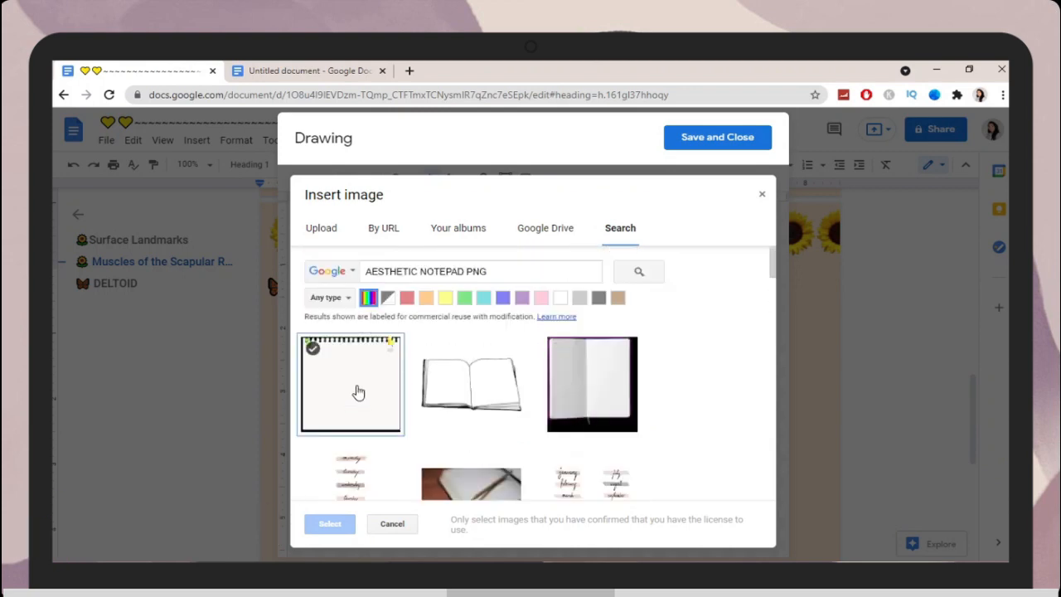
{"action": "left_click", "coordinate": [329, 524]}
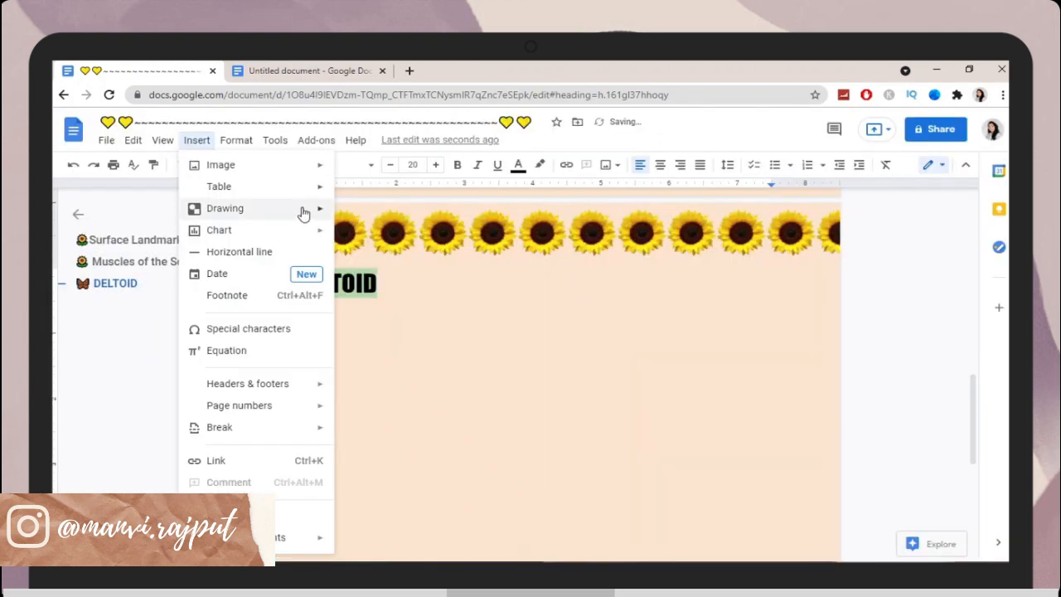
- Start a new drawing and upload the Note Pad window image into it
{"action": "left_click", "coordinate": [347, 213]}
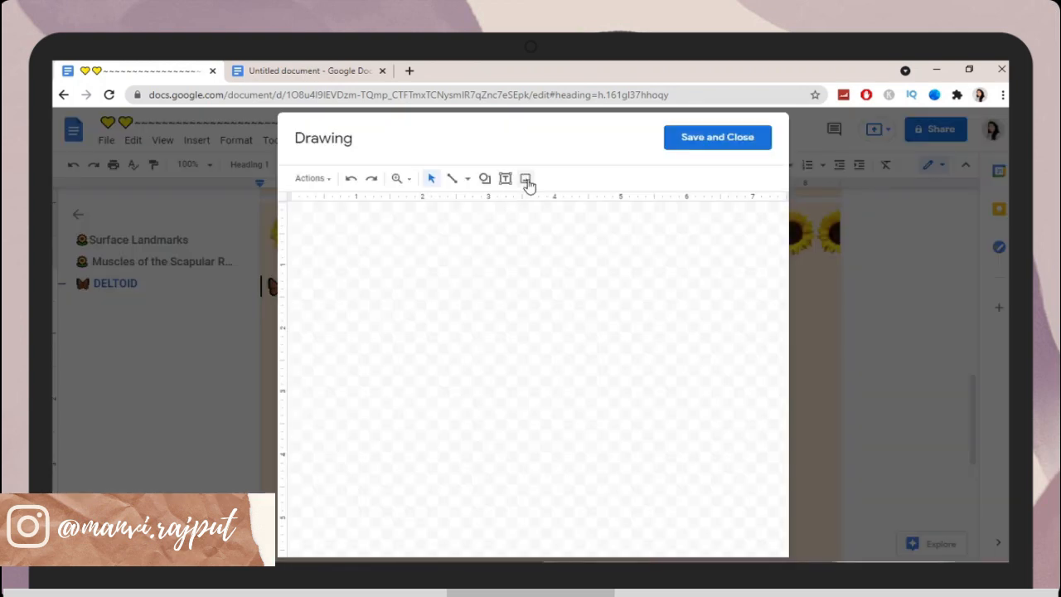
{"action": "left_click", "coordinate": [527, 182]}
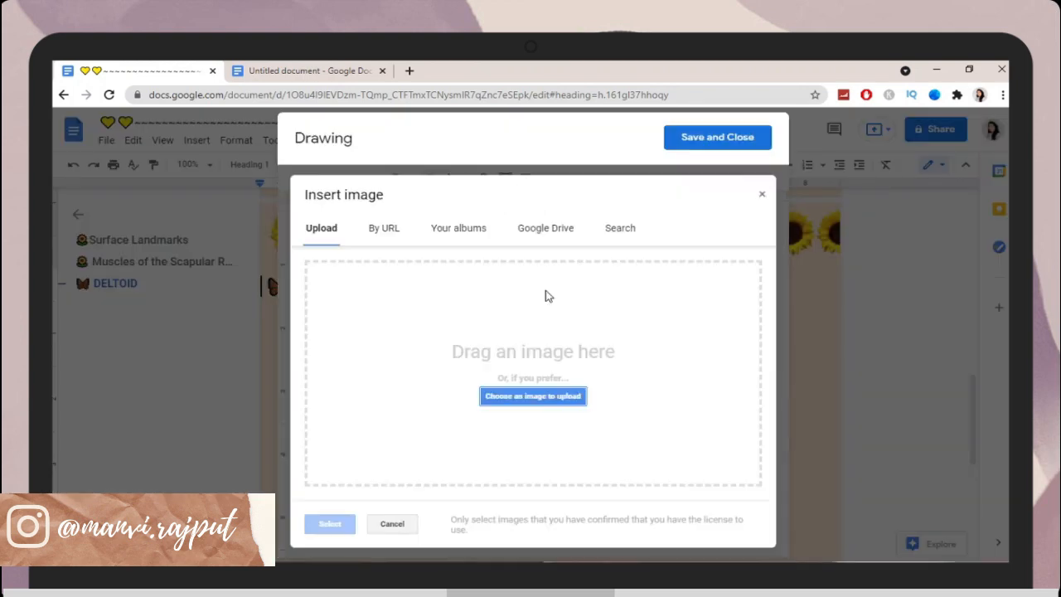
{"action": "left_click", "coordinate": [533, 396]}
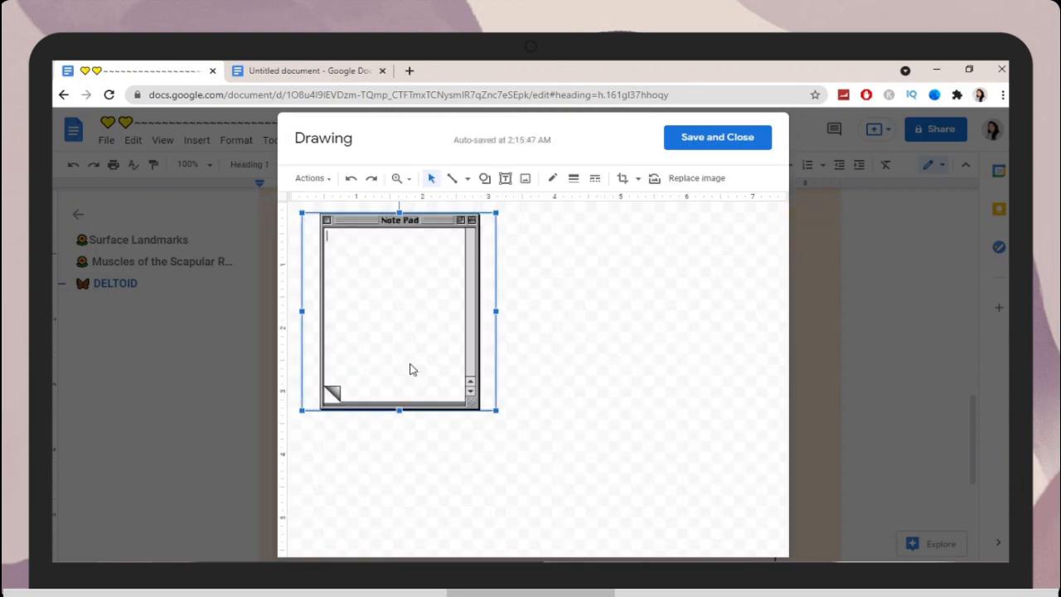
- Insert the smiling yellow bulb from a "BULB PNG" image search and shrink it into the notepad's lower-right corner
{"action": "left_click", "coordinate": [526, 178]}
{"action": "left_click", "coordinate": [620, 228]}
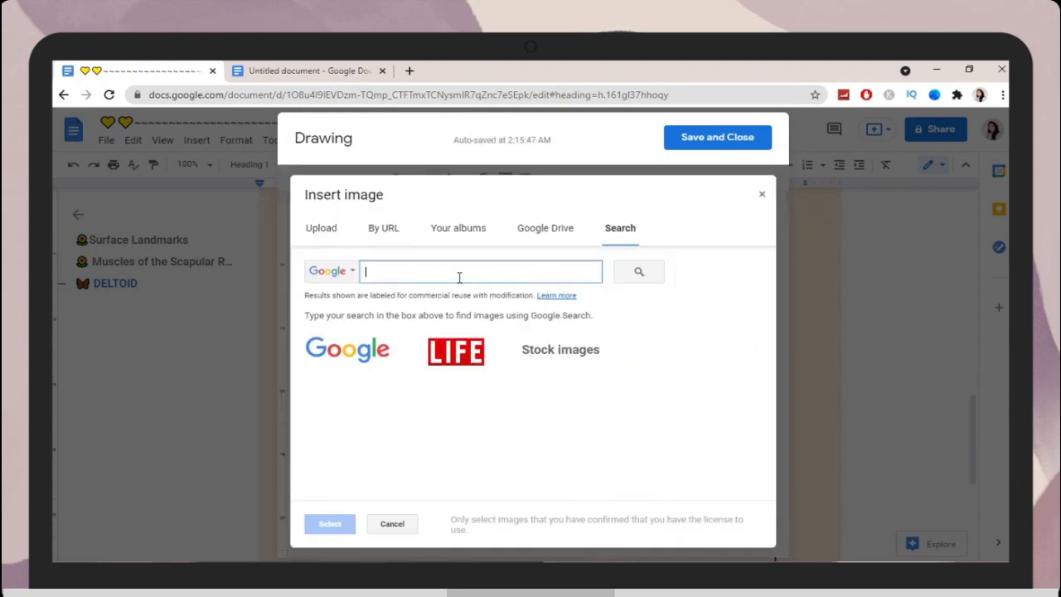
{"action": "type", "text": "BULB PNG"}
{"action": "key", "text": "Return"}
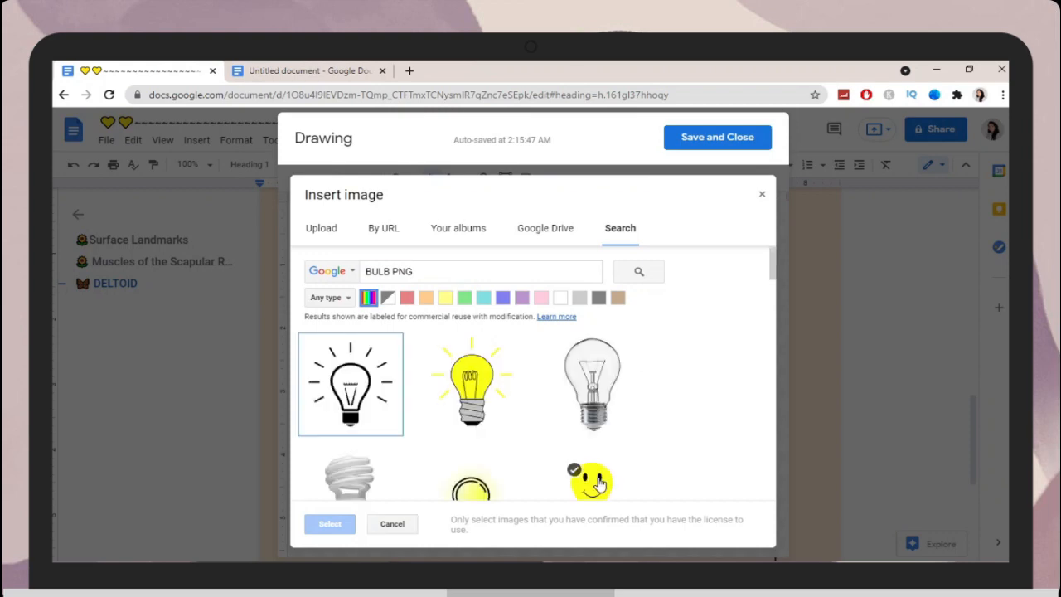
{"action": "scroll", "coordinate": [531, 373], "scroll_direction": "down", "scroll_amount": 2}
{"action": "left_click", "coordinate": [592, 428]}
{"action": "left_click", "coordinate": [333, 525]}
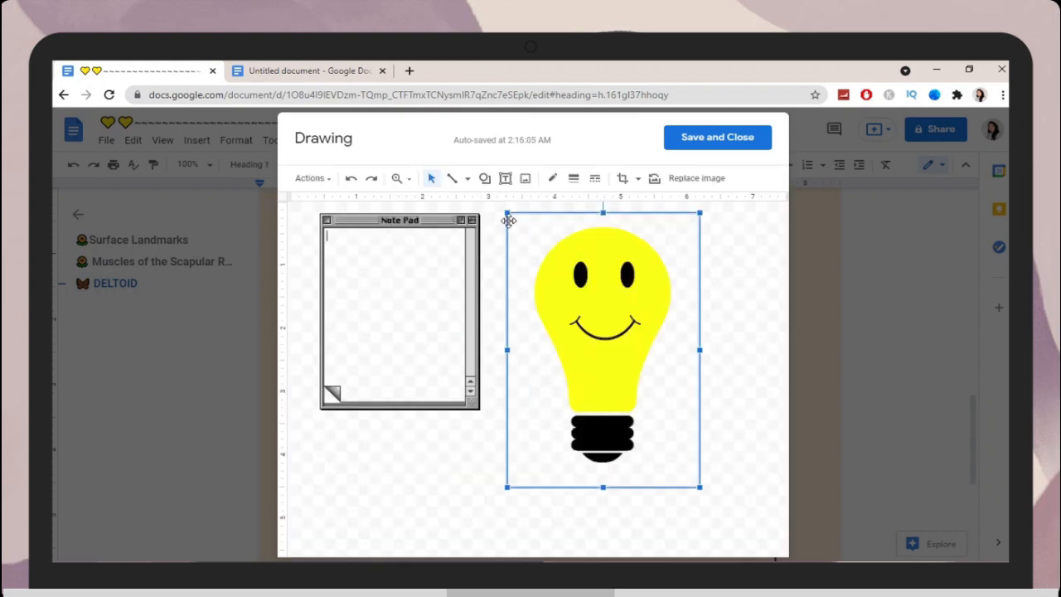
{"action": "left_click_drag", "start_coordinate": [508, 214], "coordinate": [678, 422]}
{"action": "left_click_drag", "start_coordinate": [678, 464], "coordinate": [443, 381]}
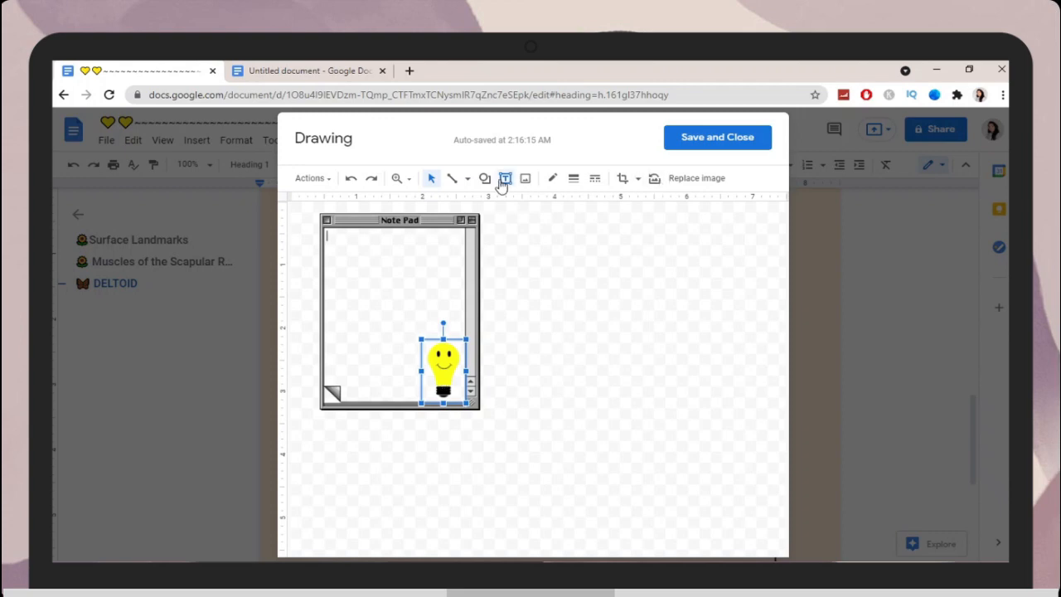
- Add a text box inside the notepad reading "ADD LITTLE POINTERS HERE FOR SHARP MEMORY"
{"action": "left_click", "coordinate": [504, 178]}
{"action": "left_click_drag", "start_coordinate": [331, 237], "coordinate": [457, 360]}
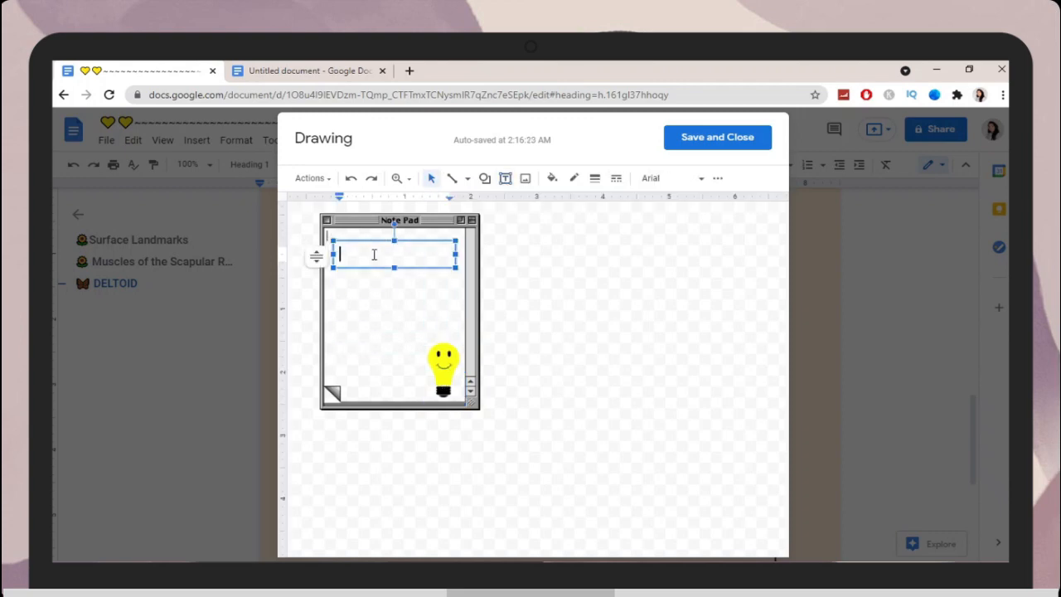
{"action": "type", "text": "ADD LITTLE POINTERS HERE "}
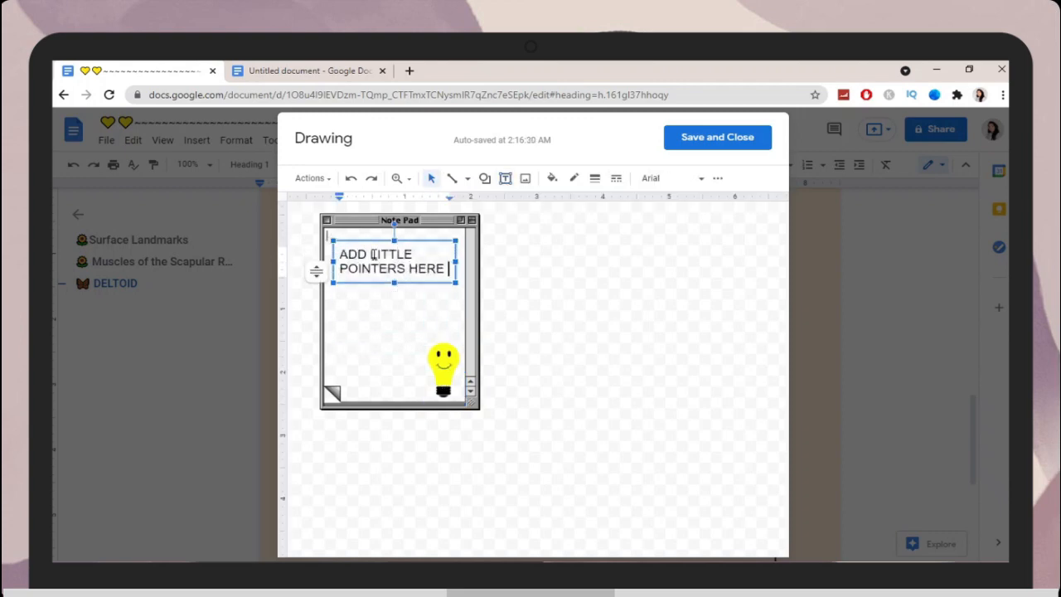
{"action": "type", "text": "FOR SHARP MEMORY"}
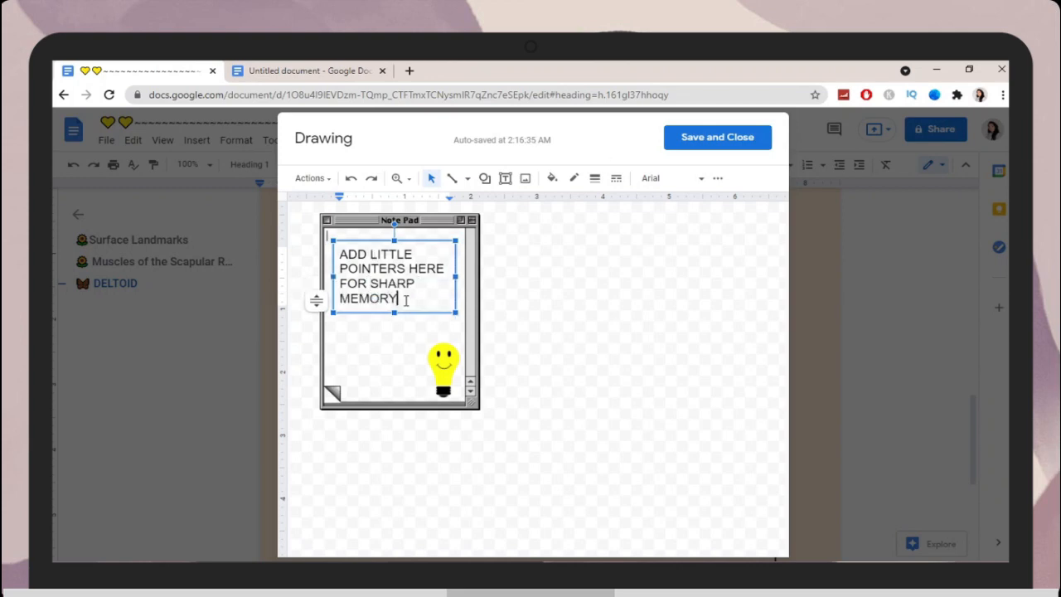
- Set the notepad text to the Impact font at size 20
{"action": "key", "text": "ctrl+a"}
{"action": "left_click", "coordinate": [671, 177]}
{"action": "left_click", "coordinate": [605, 260]}
{"action": "left_click", "coordinate": [717, 178]}
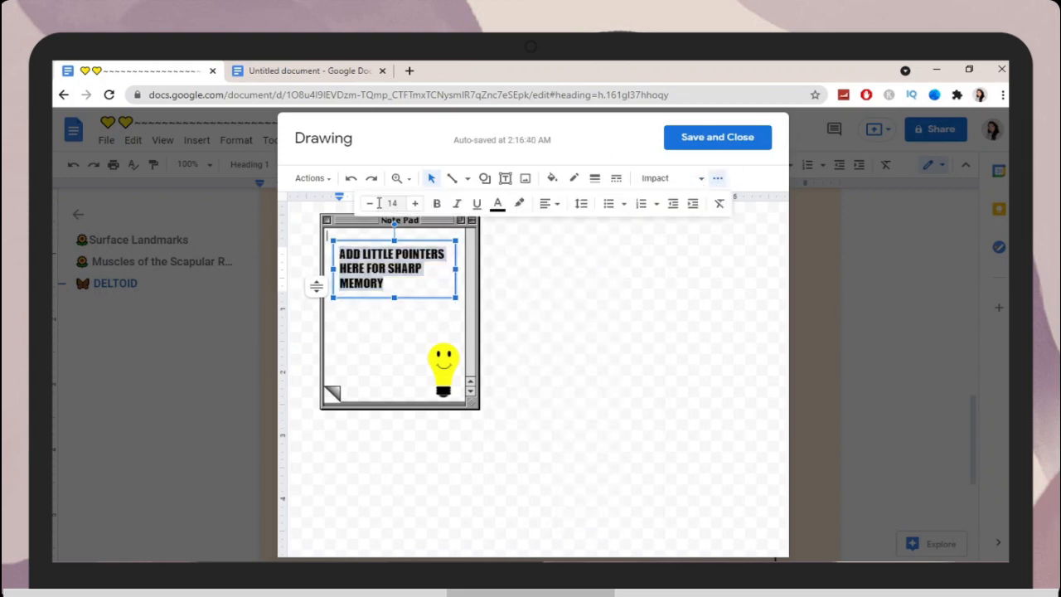
{"action": "left_click", "coordinate": [414, 203]}
{"action": "left_click", "coordinate": [415, 203]}
{"action": "left_click", "coordinate": [414, 203]}
{"action": "left_click", "coordinate": [414, 203]}
{"action": "left_click", "coordinate": [414, 203]}
{"action": "left_click", "coordinate": [415, 203]}
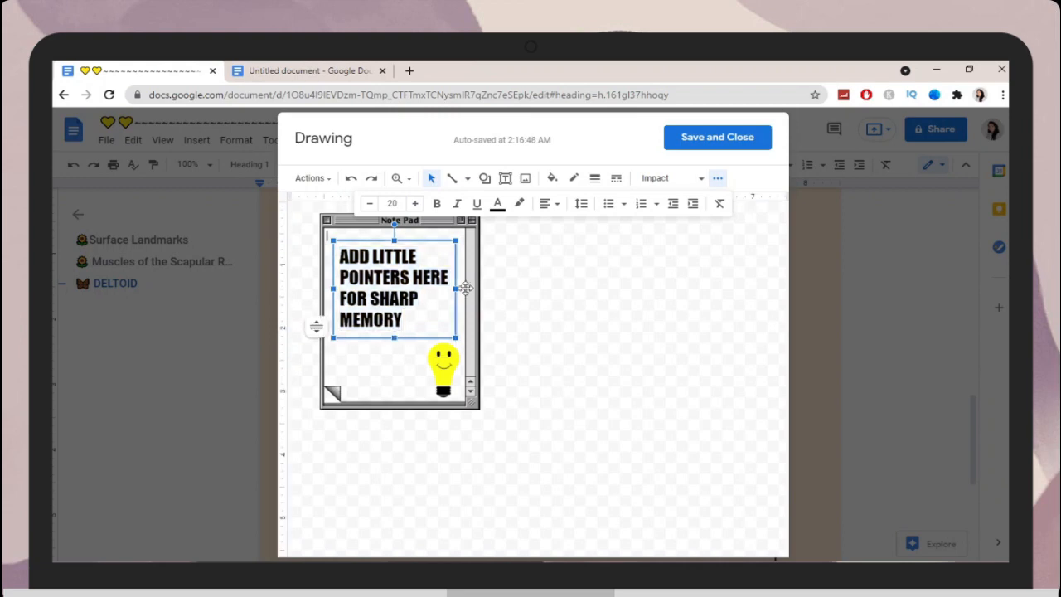
- Narrow the text box so the text wraps over five lines, and save the drawing into the document
{"action": "left_click_drag", "start_coordinate": [464, 287], "coordinate": [423, 289]}
{"action": "left_click", "coordinate": [574, 365]}
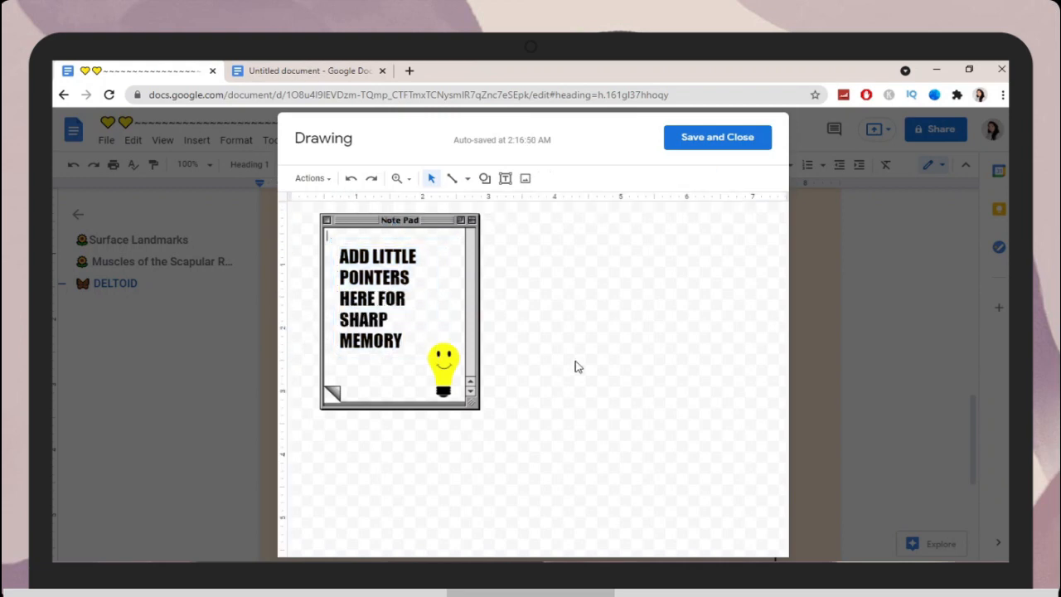
{"action": "left_click", "coordinate": [732, 139]}
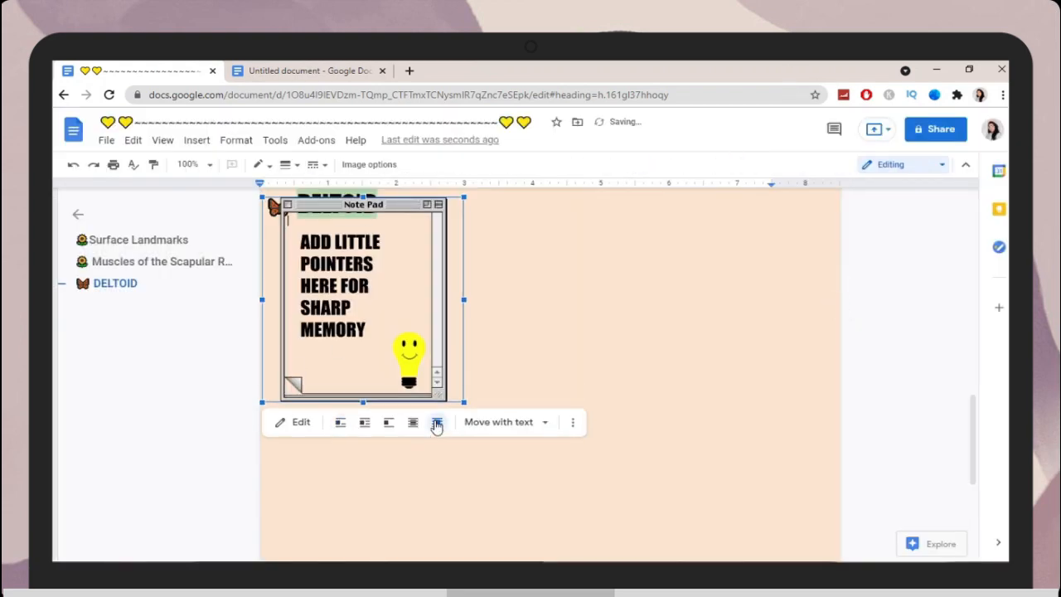
- Move the notepad drawing to the right side of the page beside the DELTOID heading and shrink it slightly
{"action": "mouse_move", "coordinate": [404, 314]}
{"action": "left_mouse_down"}
{"action": "mouse_move", "coordinate": [603, 337]}
{"action": "mouse_move", "coordinate": [733, 327]}
{"action": "left_mouse_up"}
{"action": "scroll", "coordinate": [716, 365], "scroll_direction": "up", "scroll_amount": 2}
{"action": "left_click_drag", "start_coordinate": [710, 386], "coordinate": [744, 380]}
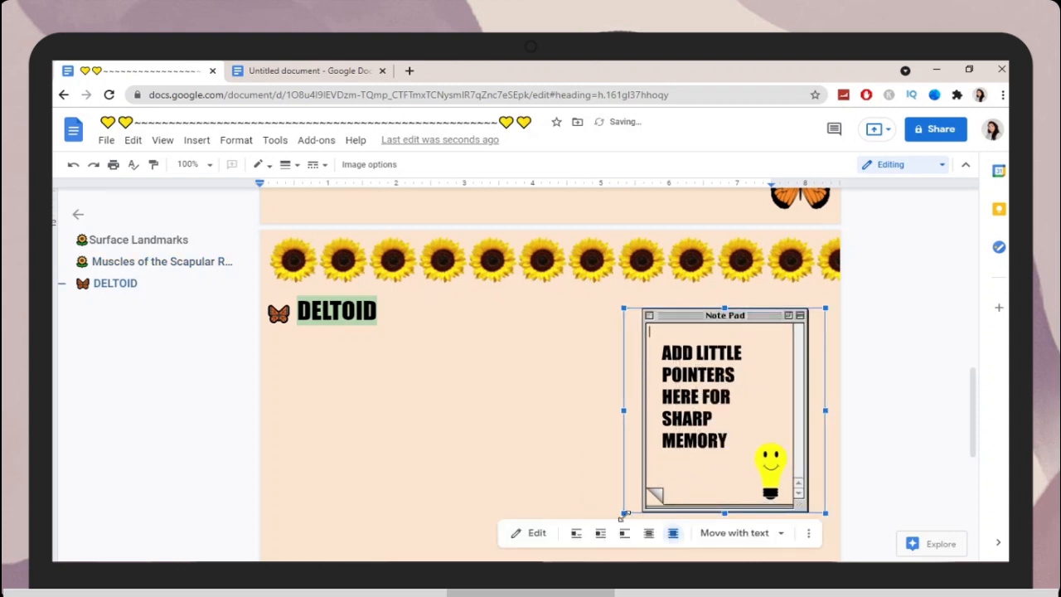
{"action": "mouse_move", "coordinate": [624, 514]}
{"action": "left_mouse_down"}
{"action": "mouse_move", "coordinate": [656, 494]}
{"action": "mouse_move", "coordinate": [640, 497]}
{"action": "left_mouse_up"}
- Add arrow-bulleted notes under DELTOID covering its three-point Origin, Insertion, Nerve Supply and Actions, with bold underlined labels
{"action": "scroll", "coordinate": [317, 270], "scroll_direction": "down", "scroll_amount": 1}
{"action": "left_click", "coordinate": [317, 270]}
{"action": "type", "text": "Origin : 1. Anterior border of lateral 1/3rd of clavicle 2. Lateral border of Acromion 3. Crest of spine (lower lip)  Insertion : Deltoid Tuberosity of humerus Nerve Supply : Axillary Nerve (C5, C6) Actions : Acromial Fibres (abductors of the arm at shoulder joint) Anterior Fibres (flexors and medial rotators of arm) Posterior Fibres (extensors and lateral rotators of arm)"}
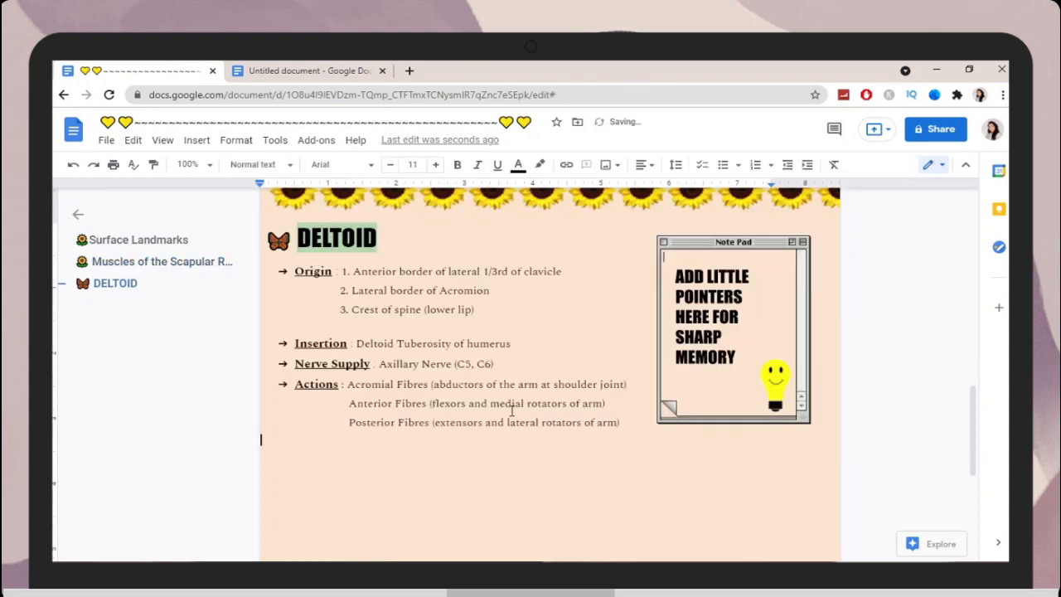
- Add a highlighted "Structures under cover of deltoid" subheading, BONES and MUSCLES bullets, and a five-row "Insertions Of" / "Origin Of" muscle table
{"action": "type", "text": "Structures under cover of deltoid  BONES - Upper end of humerus and coracoid process MUSCLES -"}
{"action": "scroll", "coordinate": [505, 461], "scroll_direction": "down", "scroll_amount": 1}
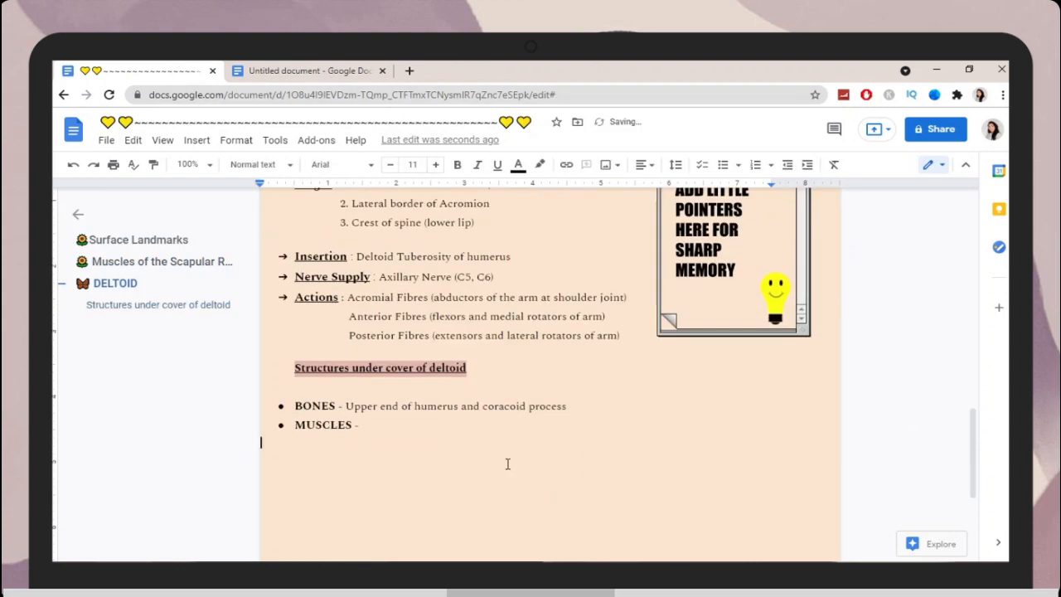
{"action": "type", "text": "Insertions Of\tOrigin Of Pec Minor\tCoracobrachialis & biceps SITS\tLong head of biceps brachii Subscapularis\tLong head of Triceps Pec Major, Teres Major, Latissimus Dorsi\tLateral Head of Triceps Brachii"}
- Widen the muscle table to the right margin, indent its left edge and shift the column divider to rebalance both columns
{"action": "scroll", "coordinate": [397, 444], "scroll_direction": "down", "scroll_amount": 3}
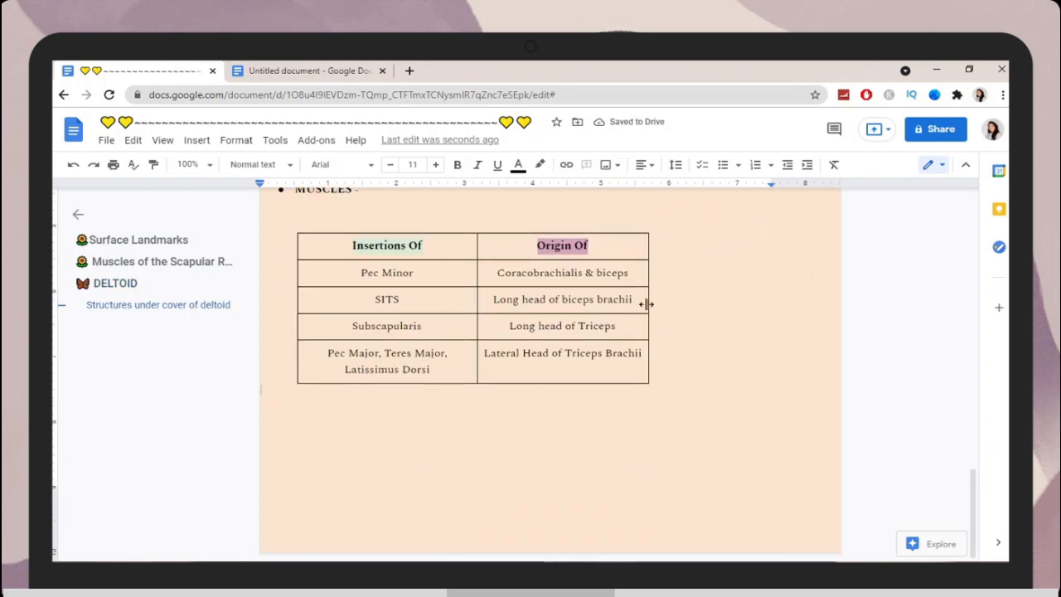
{"action": "left_click_drag", "start_coordinate": [645, 305], "coordinate": [769, 304]}
{"action": "left_click_drag", "start_coordinate": [521, 305], "coordinate": [538, 306]}
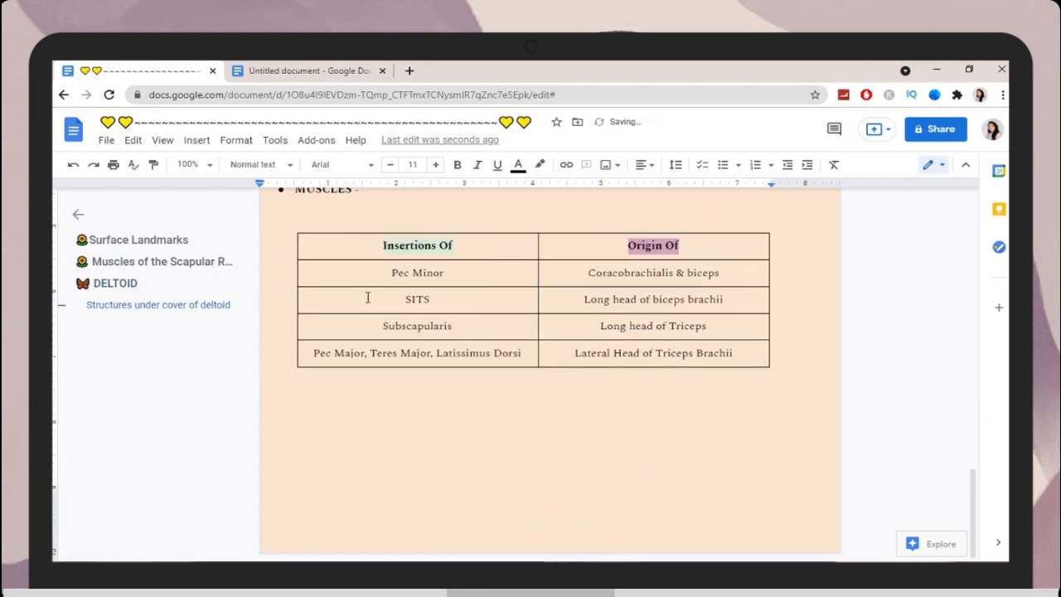
{"action": "left_click", "coordinate": [303, 292]}
{"action": "left_click_drag", "start_coordinate": [311, 292], "coordinate": [331, 293]}
{"action": "left_click_drag", "start_coordinate": [538, 307], "coordinate": [556, 307]}
- Add arrow-bulleted notes on Vessels, Joints and Ligaments, and Bursae below the muscle table
{"action": "scroll", "coordinate": [366, 438], "scroll_direction": "up", "scroll_amount": 1}
{"action": "left_click", "coordinate": [366, 439]}
{"action": "type", "text": "Vessels : Anterior & Posterior Circumflex Humeral Joints and Ligaments : Musculotendinous Cuff of the Shoulder & Coracoacromial Ligament Bursae : Subacromial Bursa and Subdeltoid Bursa"}
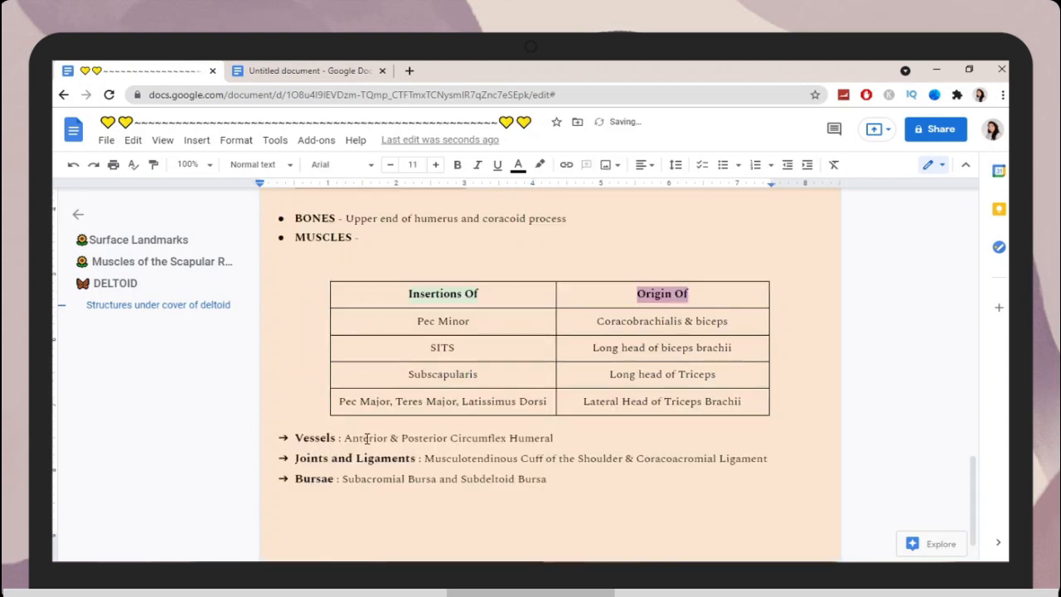
- Start a new page with the Heading 1 title "🦋 Rotator Cuff or Musculotendinous Cuff" in Impact size 30, highlighted green
{"action": "scroll", "coordinate": [367, 439], "scroll_direction": "up", "scroll_amount": 2}
{"action": "scroll", "coordinate": [367, 438], "scroll_direction": "down", "scroll_amount": 3}
{"action": "key", "text": "ctrl+Return"}
{"action": "left_click", "coordinate": [252, 164]}
{"action": "left_click", "coordinate": [306, 363]}
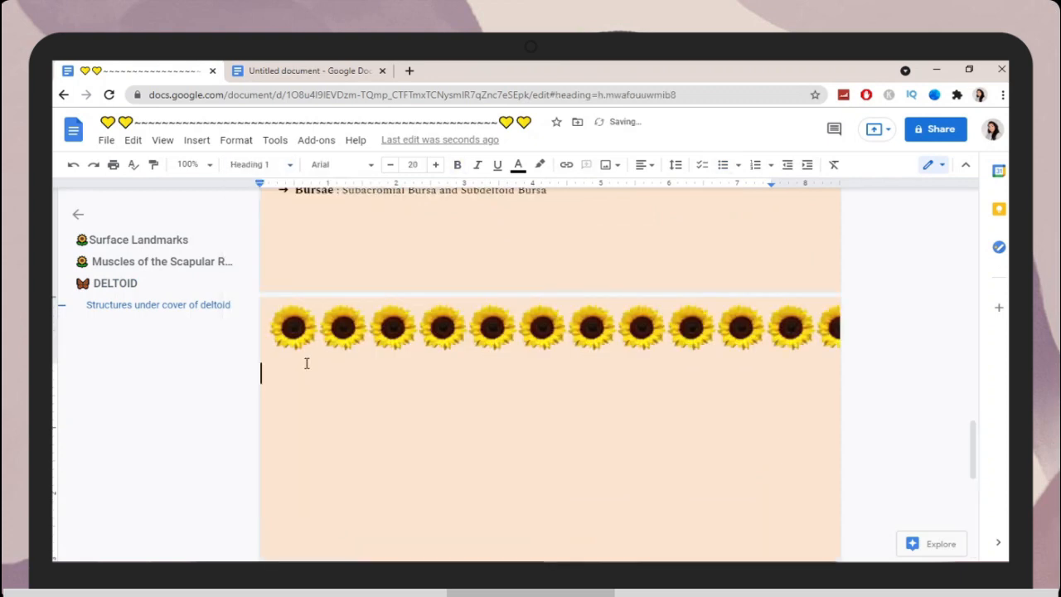
{"action": "type", "text": "🦋 Rotator Cuff or Musculotendinous Cuff"}
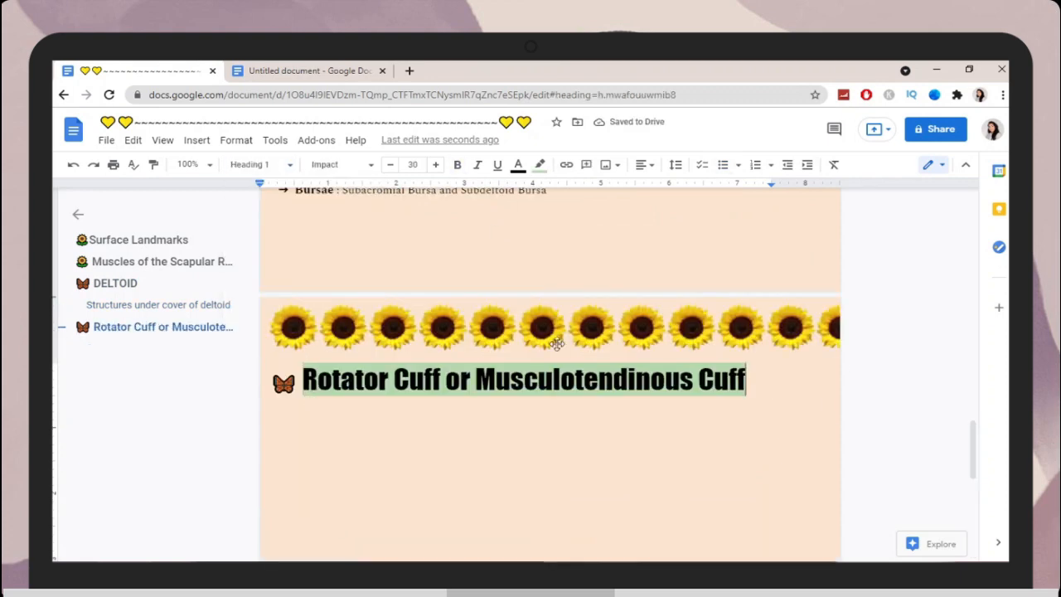
- Add normal-text bullets under the Rotator Cuff heading on the 4 flattened tendon, the SITS muscles and the shoulder capsule's strength
{"action": "scroll", "coordinate": [557, 343], "scroll_direction": "up", "scroll_amount": 4}
{"action": "scroll", "coordinate": [653, 372], "scroll_direction": "down", "scroll_amount": 4}
{"action": "key", "text": "Return"}
{"action": "left_click", "coordinate": [257, 164]}
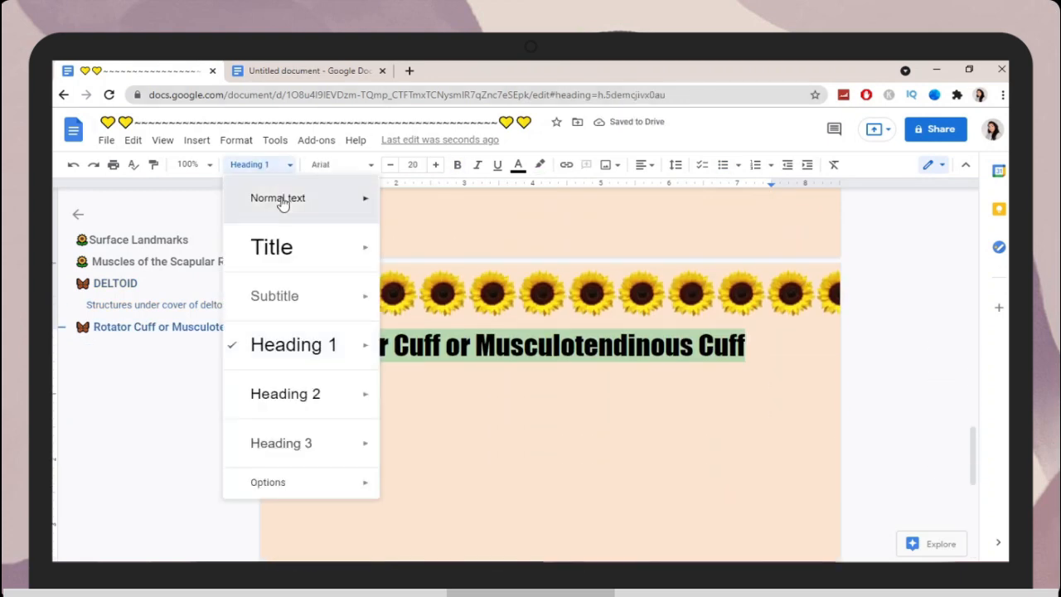
{"action": "left_click", "coordinate": [282, 201]}
{"action": "type", "text": "4 flattened tendon Comprises of SITS muscles - Supraspinatus, Infraspinatus, Teres Minor, Subscapularis Provides strength to the capsule of the shoulder joint all around except inferiorly."}
{"action": "left_click", "coordinate": [264, 424]}
{"action": "key", "text": "BackSpace"}
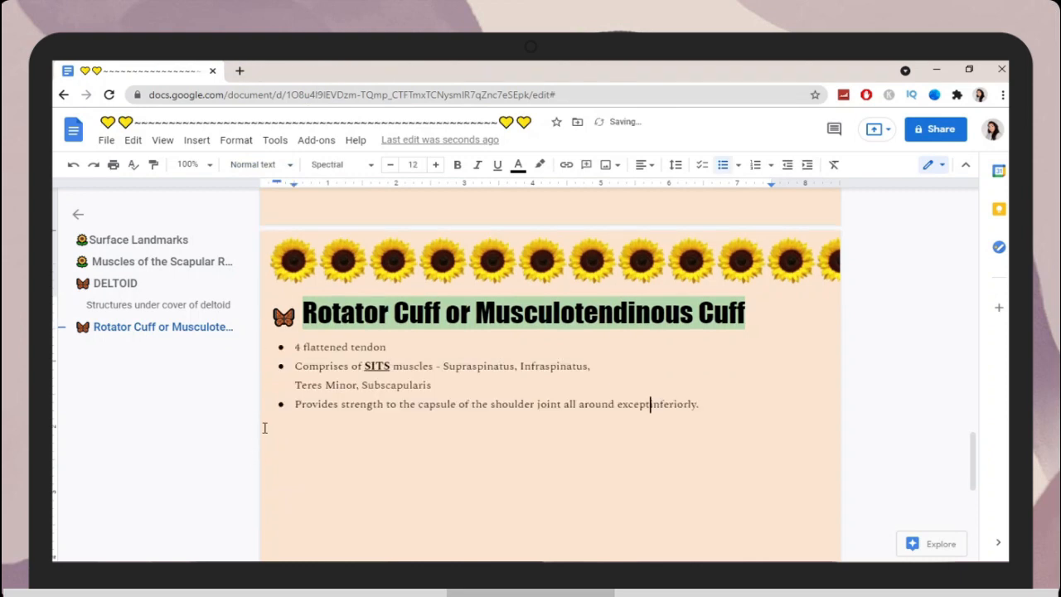
- Start uploading an image from the computer below the Rotator Cuff notes and browse the drive's folders for it
{"action": "scroll", "coordinate": [595, 431], "scroll_direction": "down", "scroll_amount": 2}
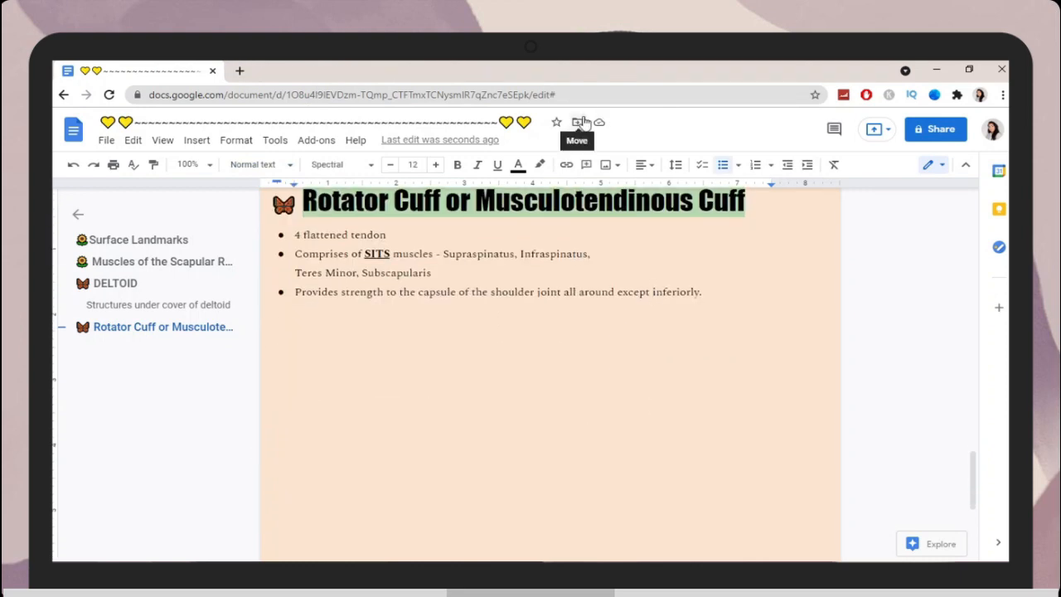
{"action": "left_click", "coordinate": [196, 140]}
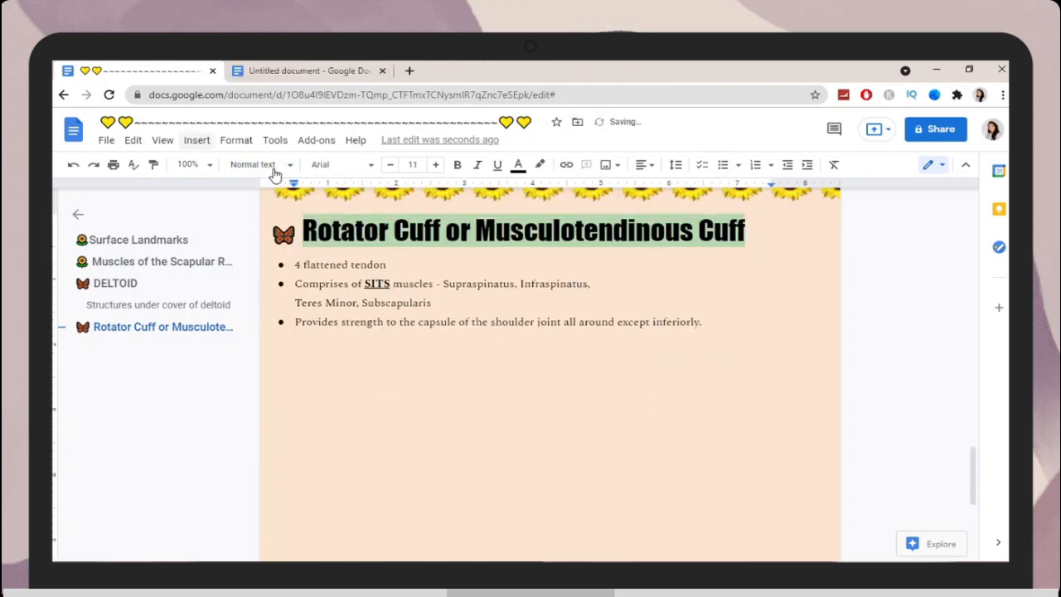
{"action": "mouse_move", "coordinate": [274, 173]}
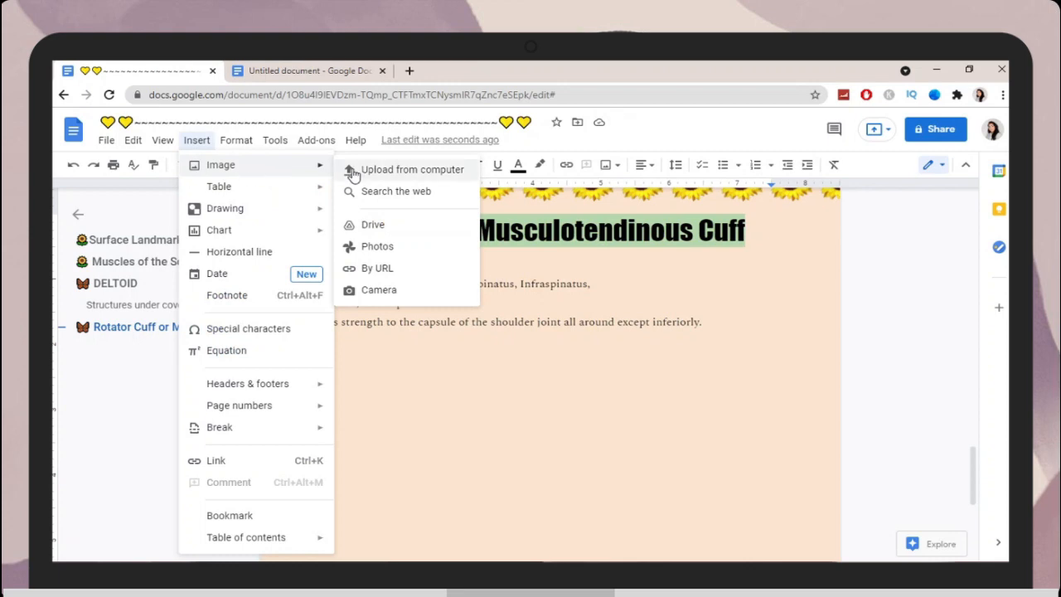
{"action": "left_click", "coordinate": [354, 174]}
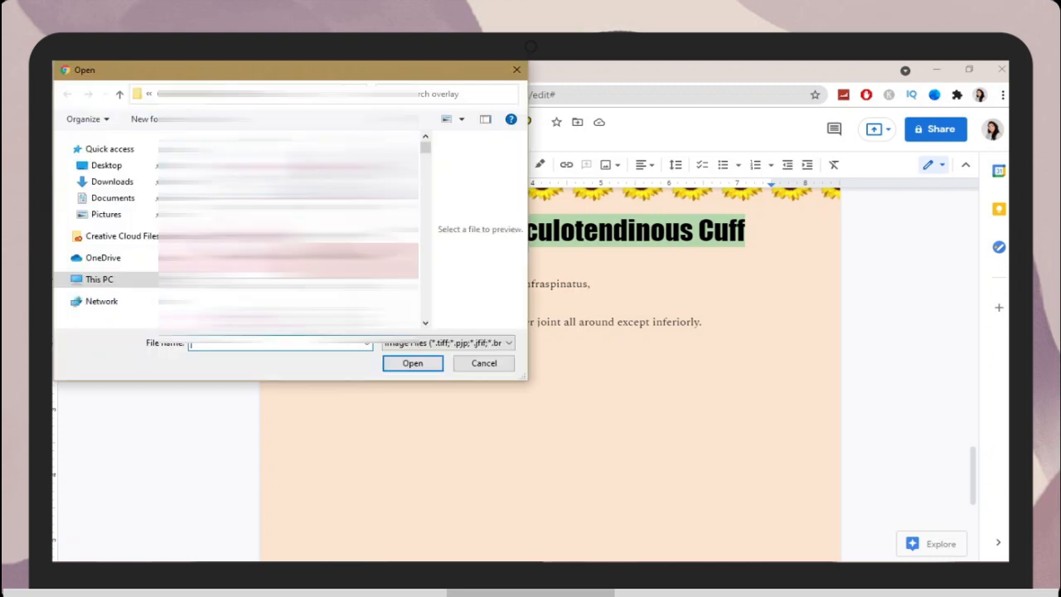
{"action": "scroll", "coordinate": [124, 190], "scroll_direction": "down", "scroll_amount": 3}
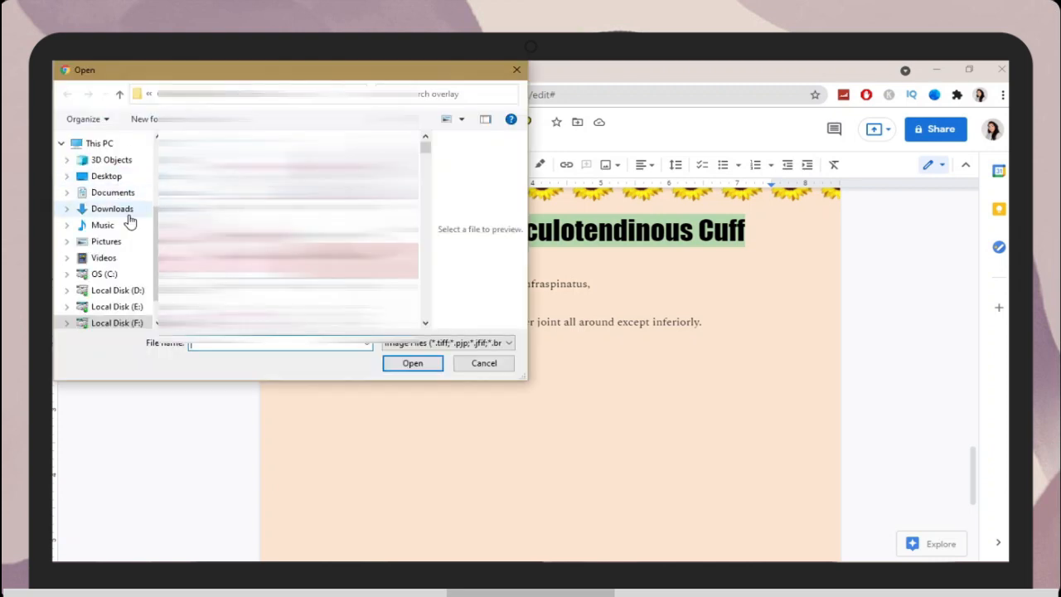